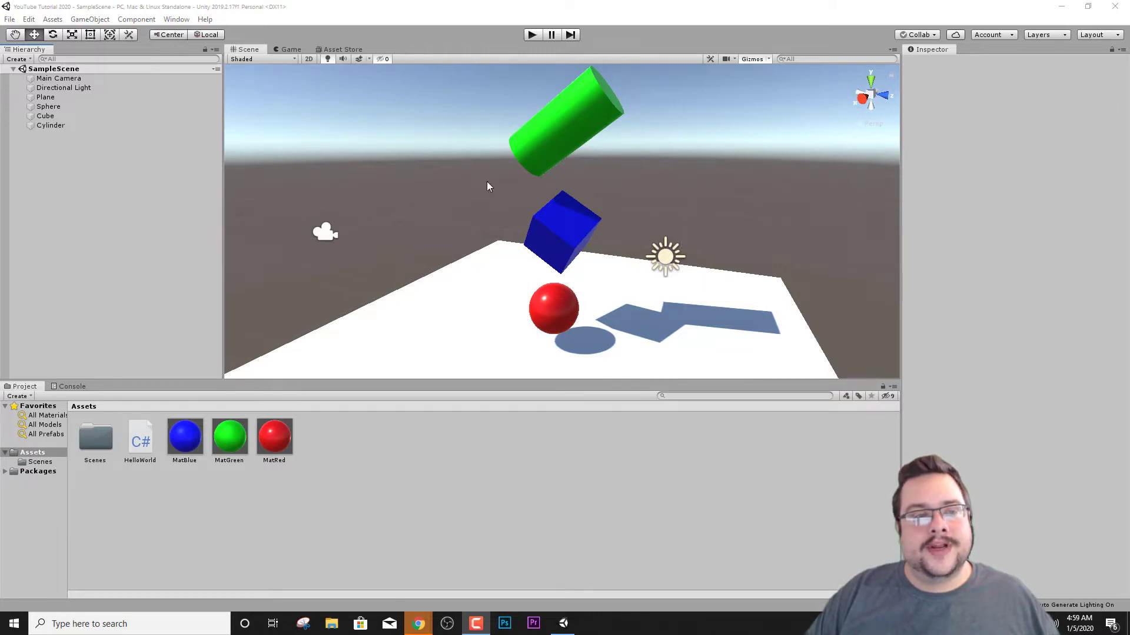
Show the Asset Store storefront inside the editor in place of the Scene view.
left_click(334, 49)
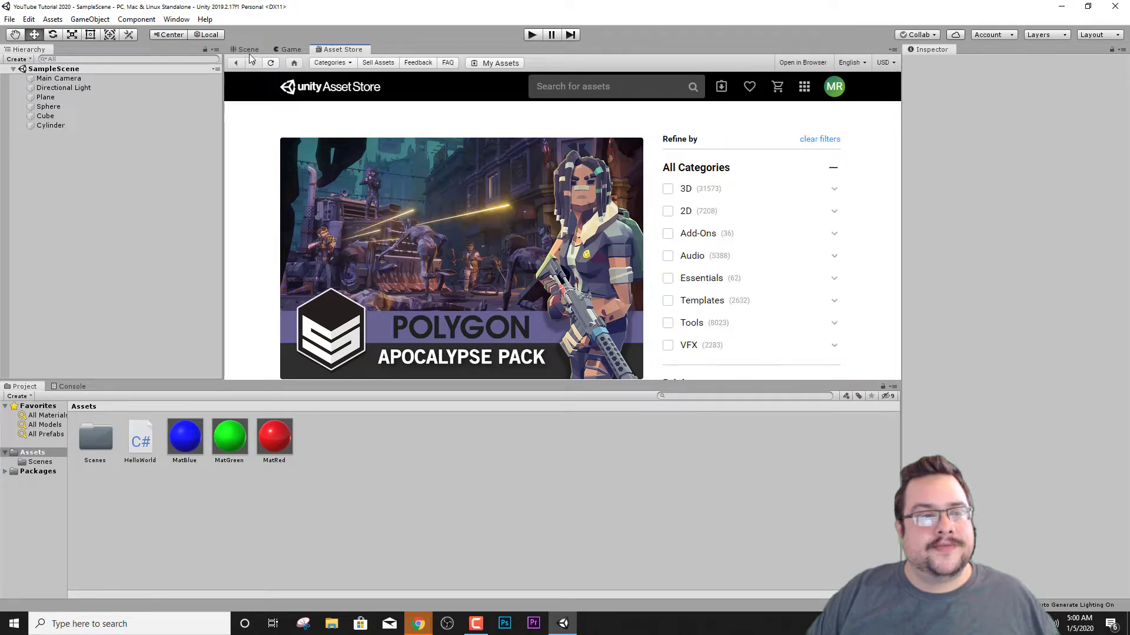
Search for standard assets, open the Standard Assets (for Unity 2017.3) page and start its import.
left_click(575, 89)
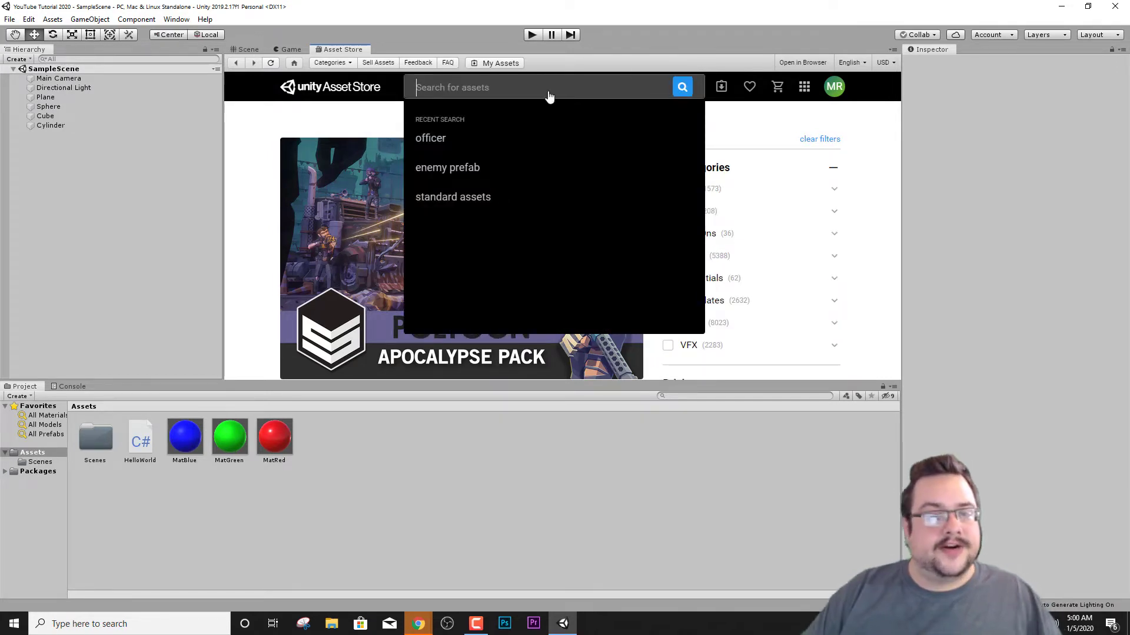
left_click(481, 196)
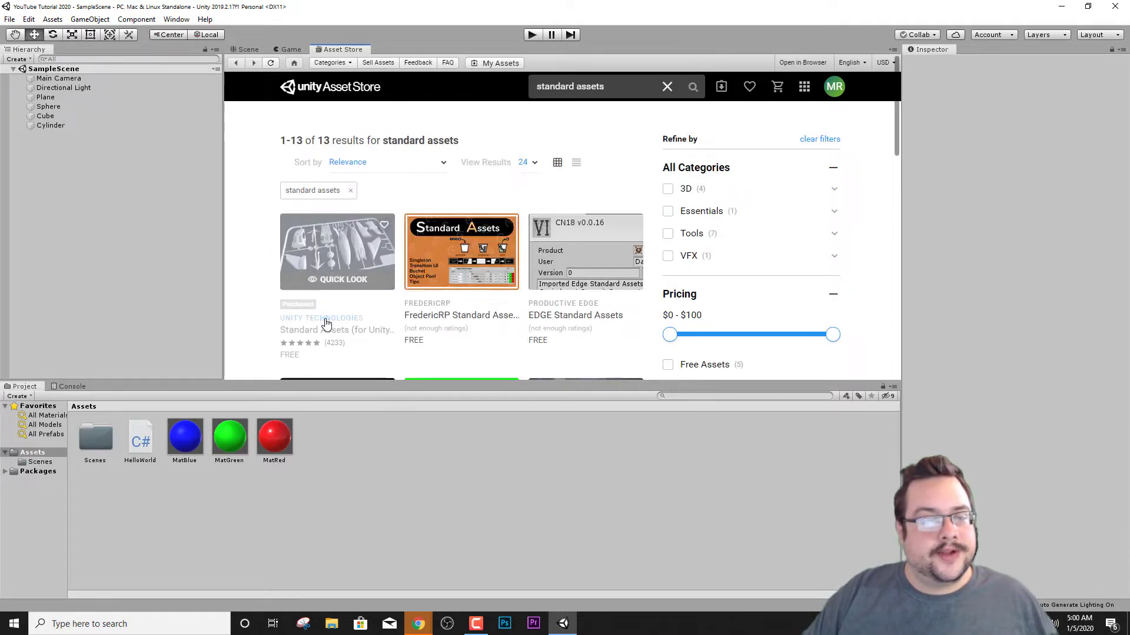
left_click(339, 252)
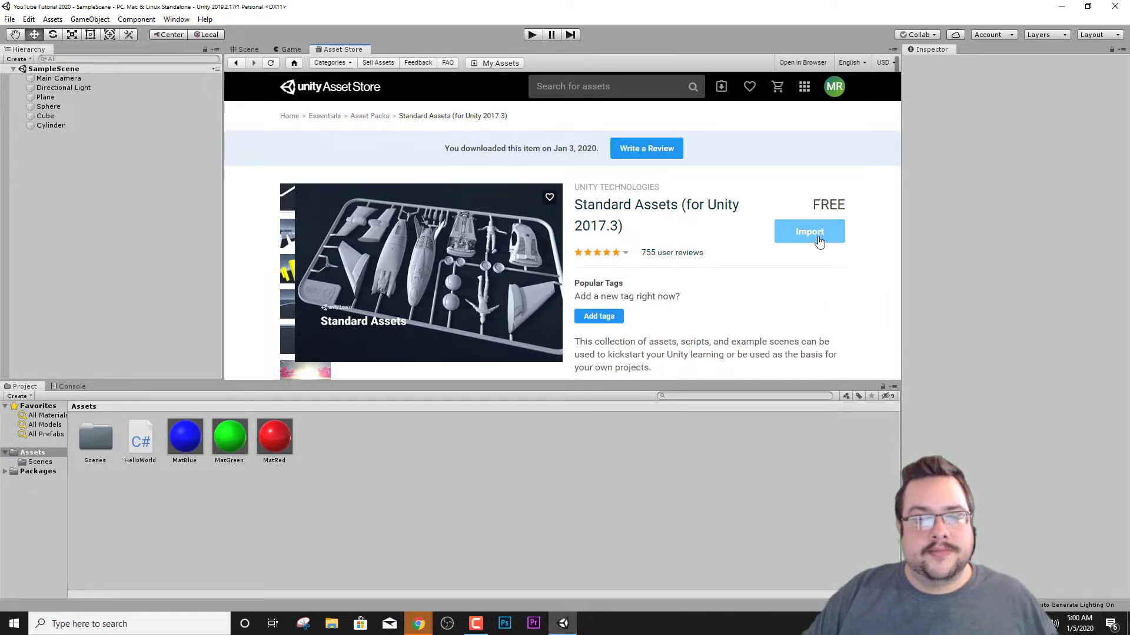
left_click(818, 233)
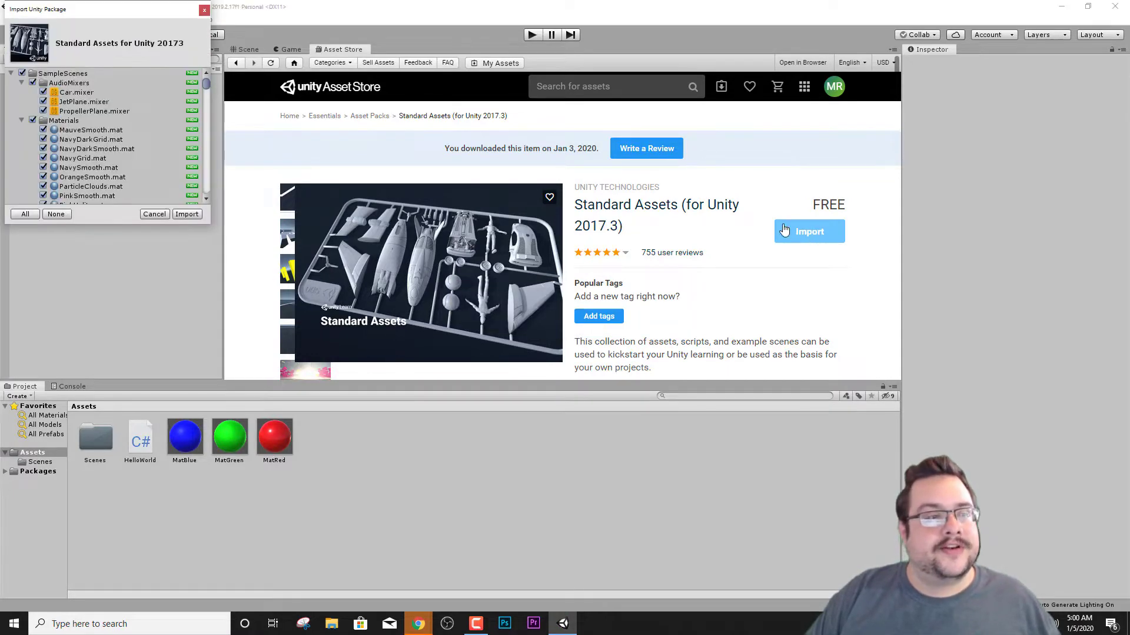
Import all package items, adding Standard Assets and SampleScenes folders to Assets.
left_click(186, 214)
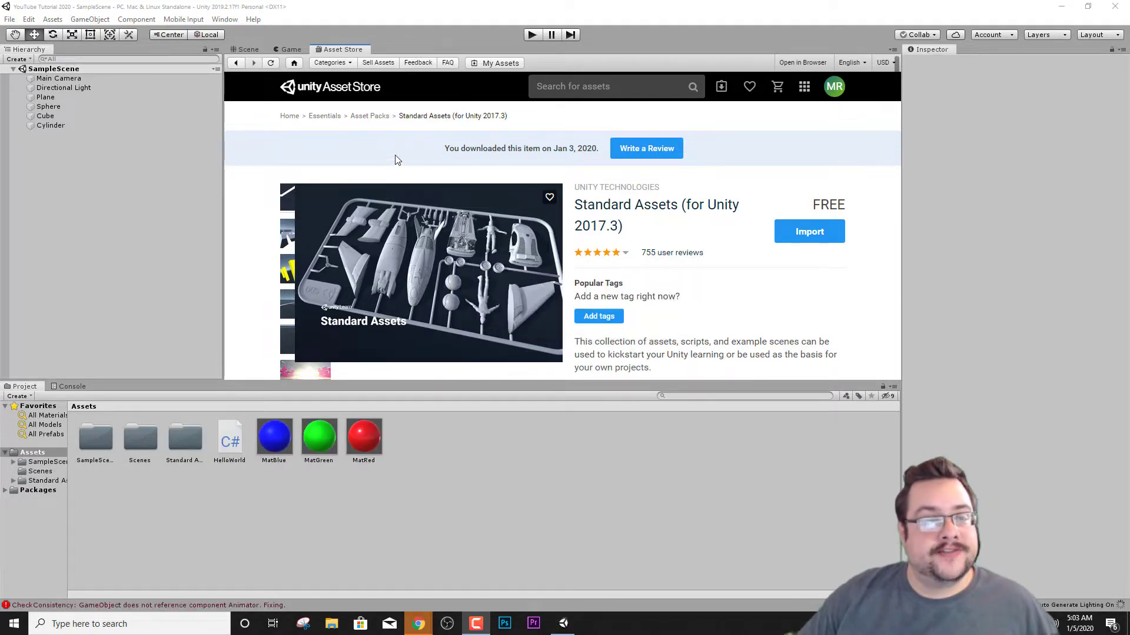
Return to the Scene view and browse to Standard Assets > Characters > FirstPersonCharacter > Prefabs.
left_click(245, 50)
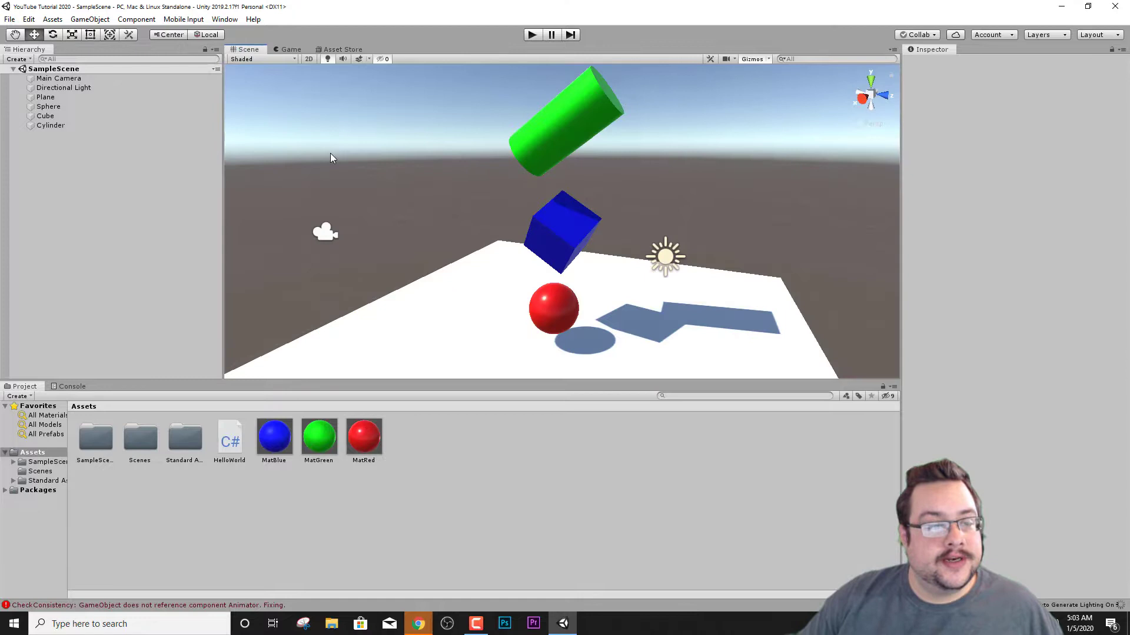
double_click(185, 431)
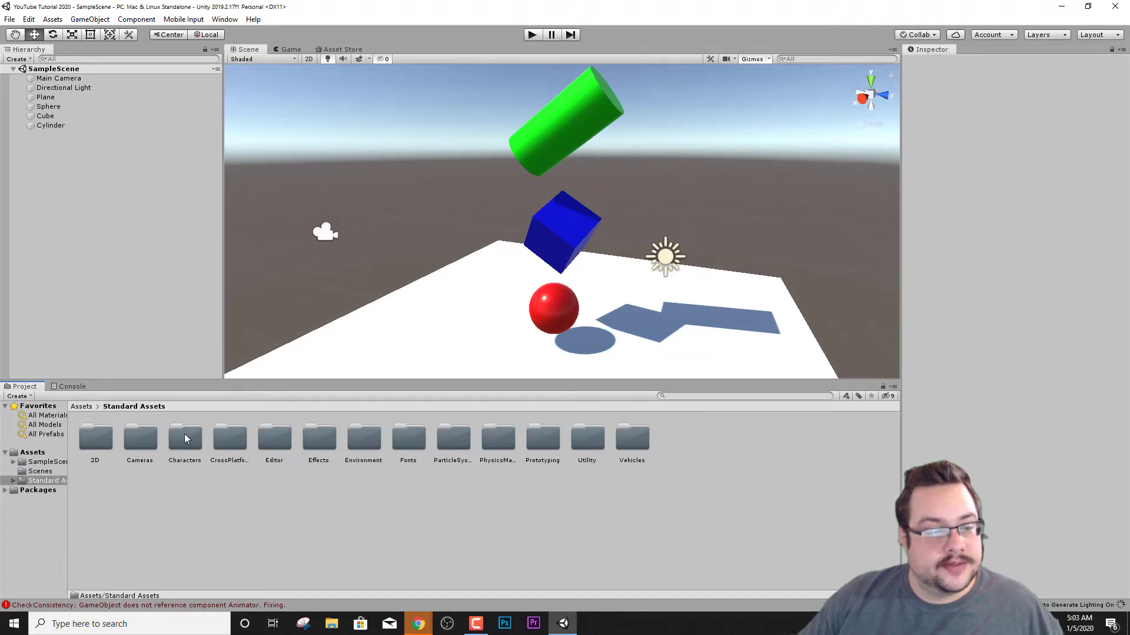
key("ctrl+s")
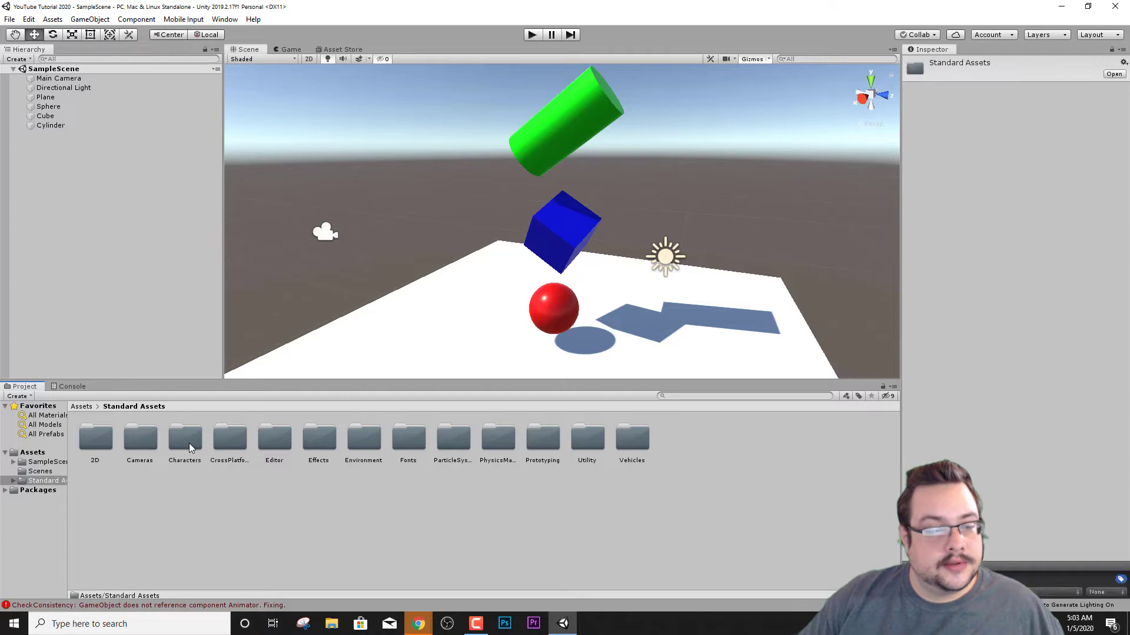
double_click(189, 443)
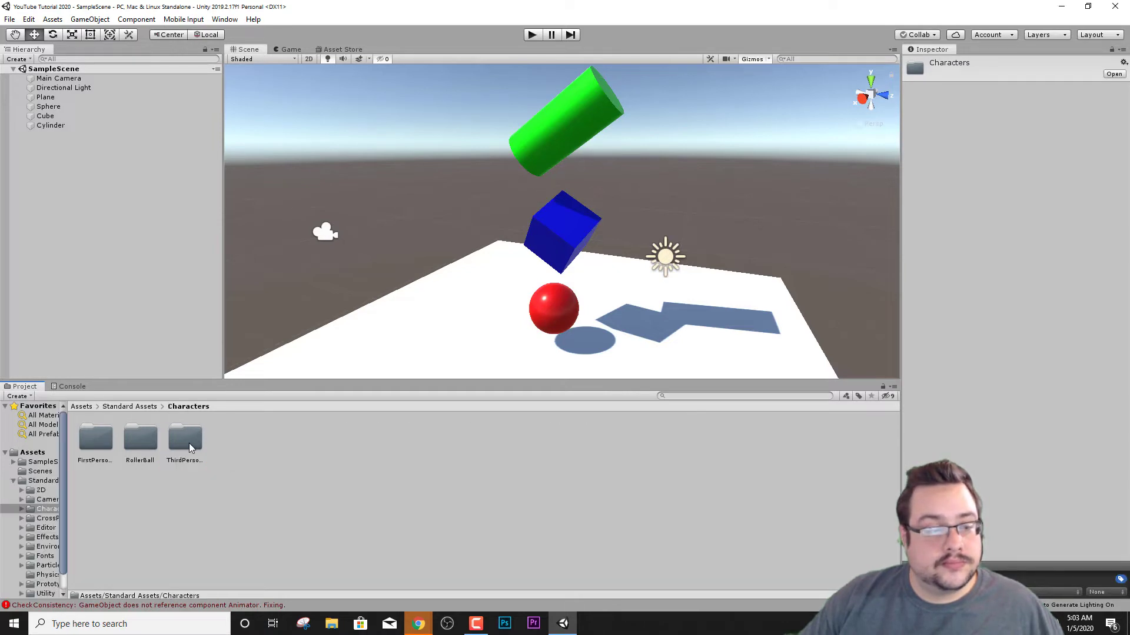
double_click(97, 442)
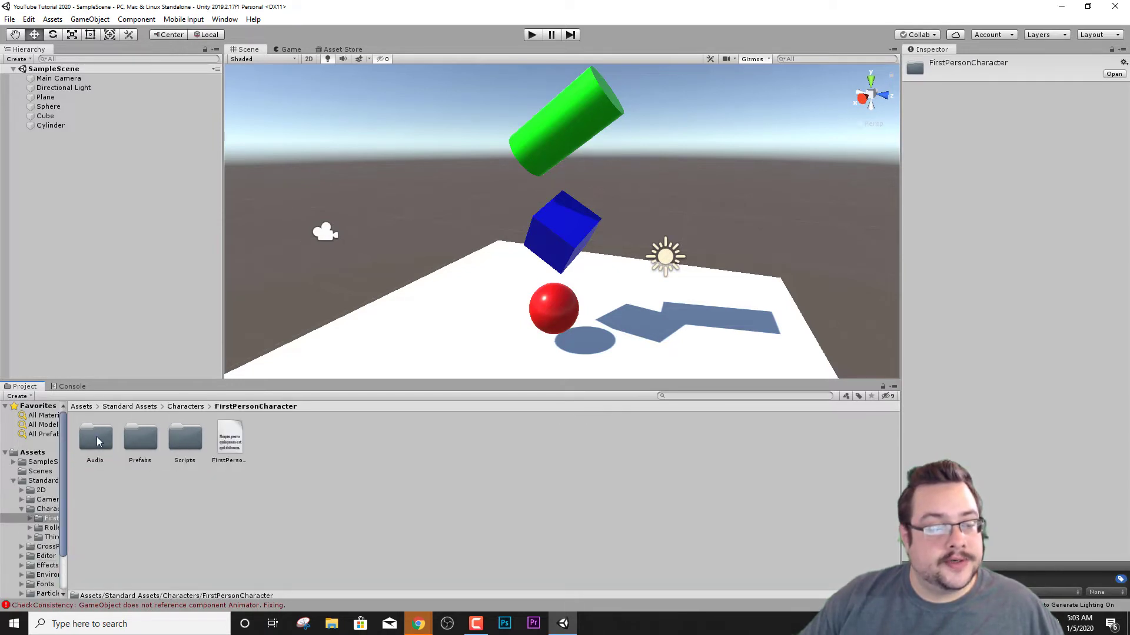
double_click(136, 439)
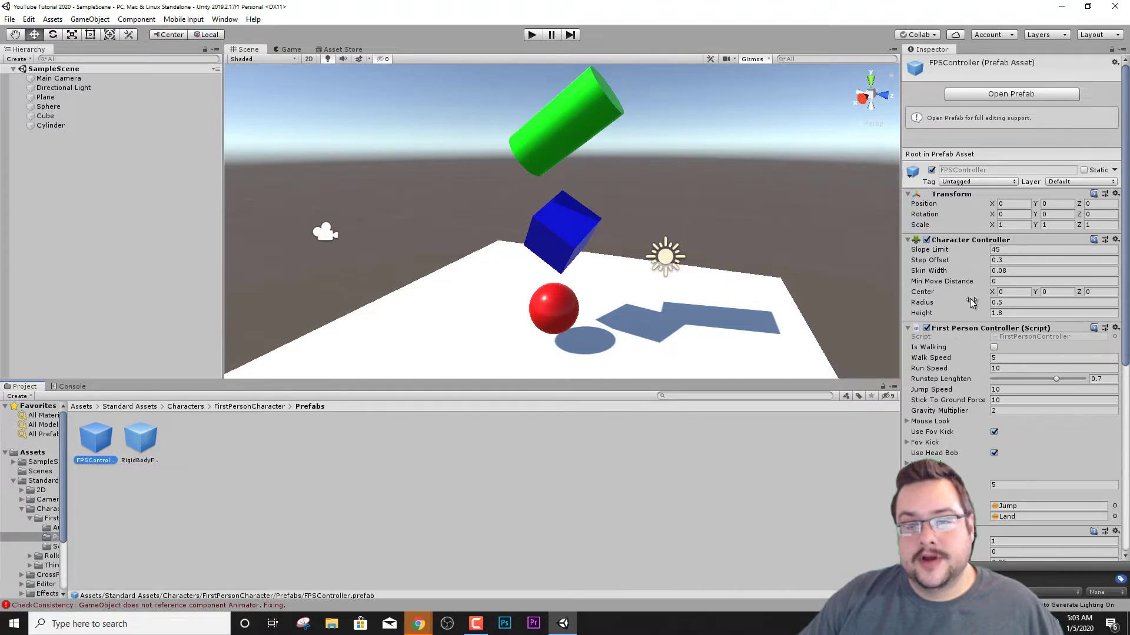
scroll(968, 280, "down", 5)
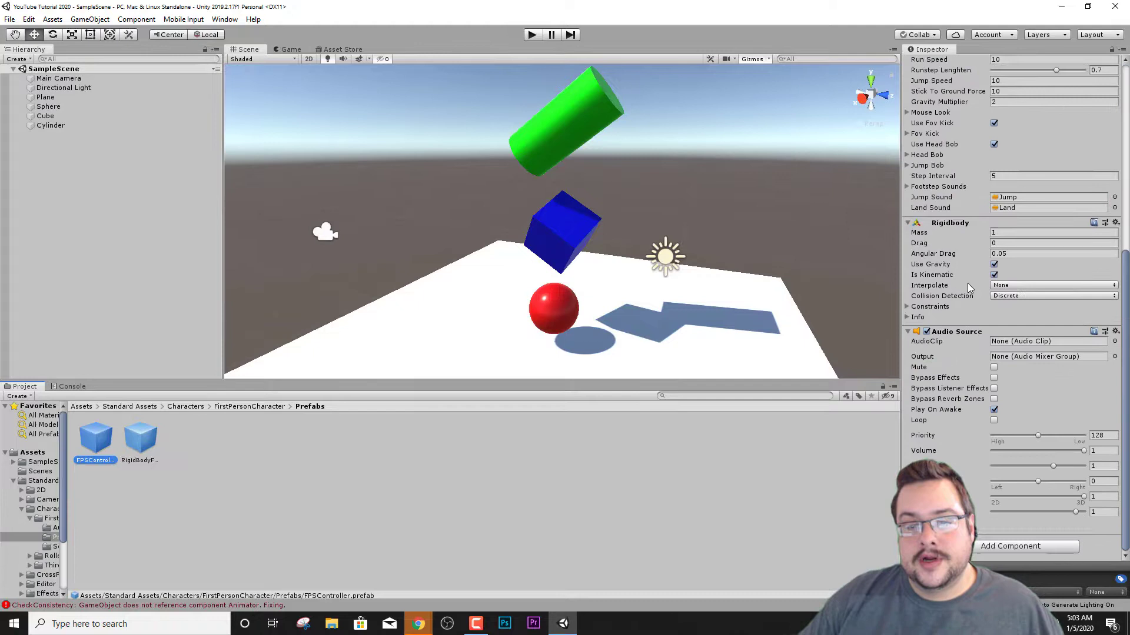
scroll(969, 329, "up", 5)
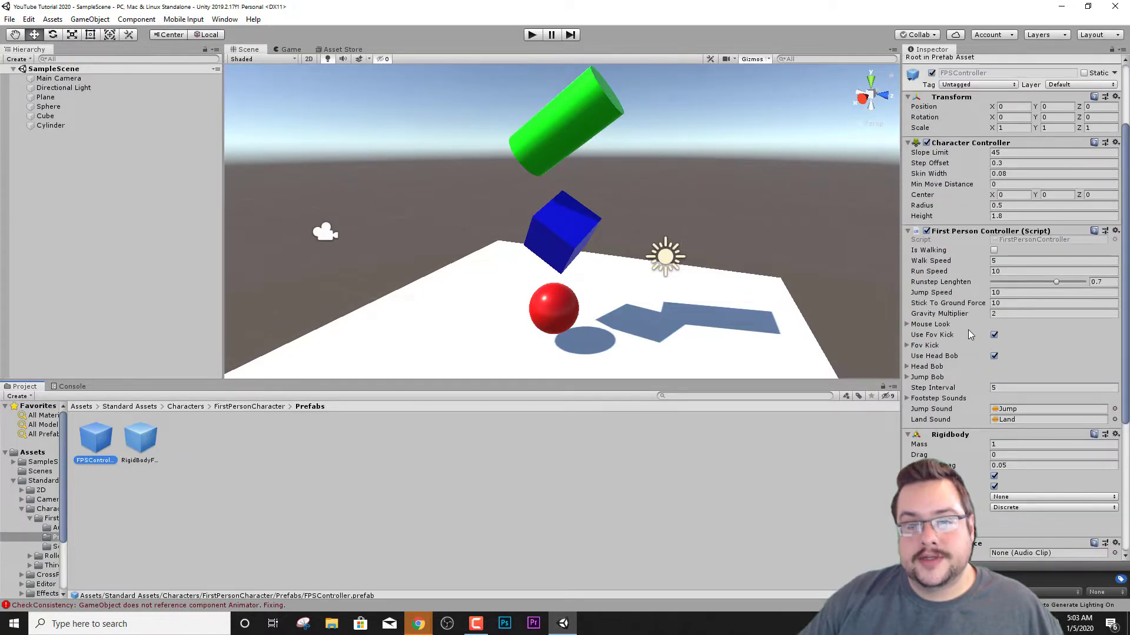
scroll(968, 329, "up", 3)
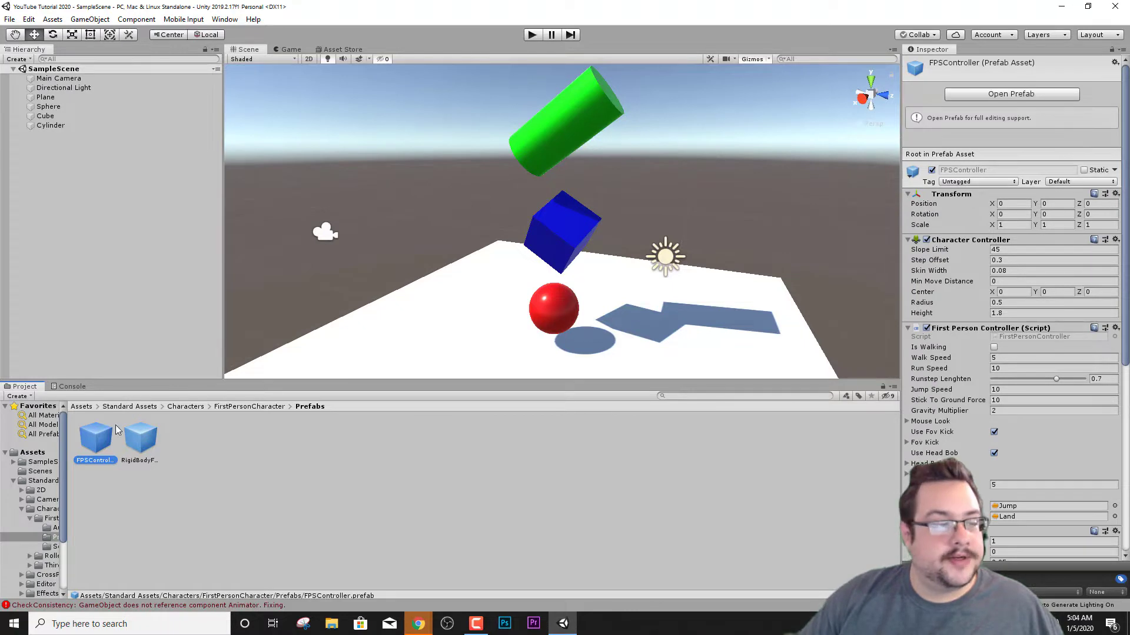
Place the FPSController prefab in the scene and playtest, walking and jumping over the blue cube.
left_click_drag(97, 442, 466, 221)
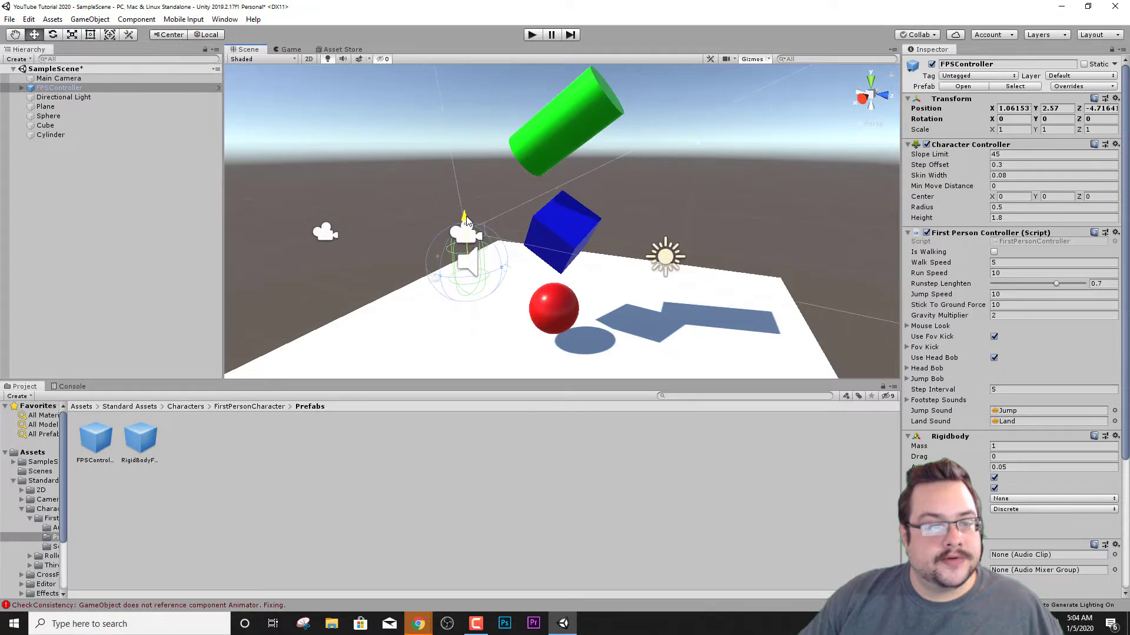
left_click(532, 34)
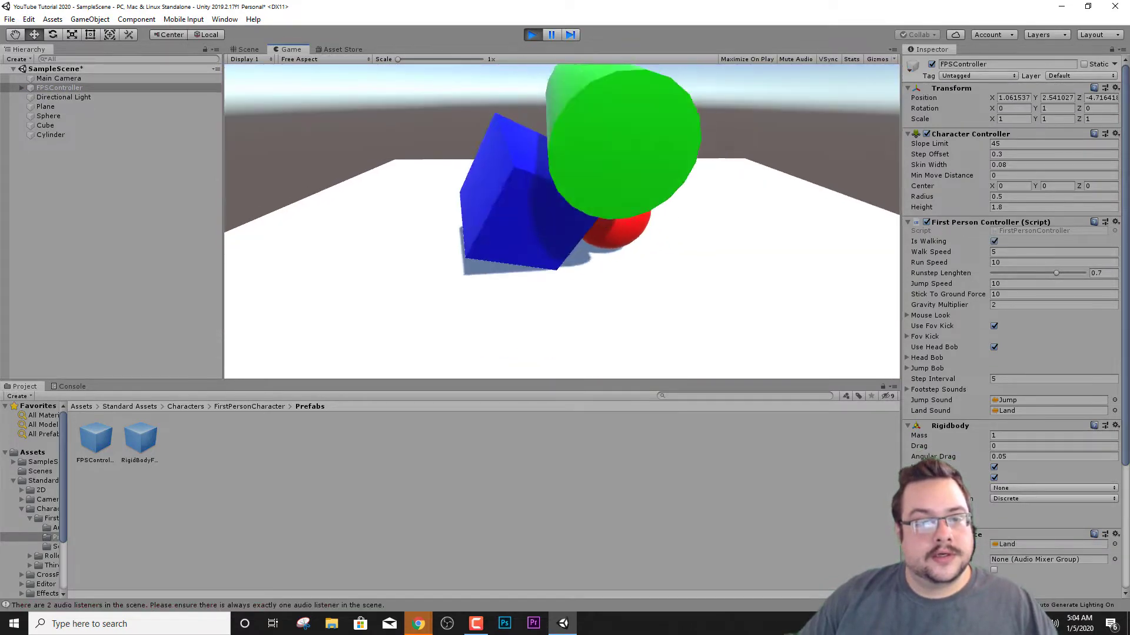
key("w")
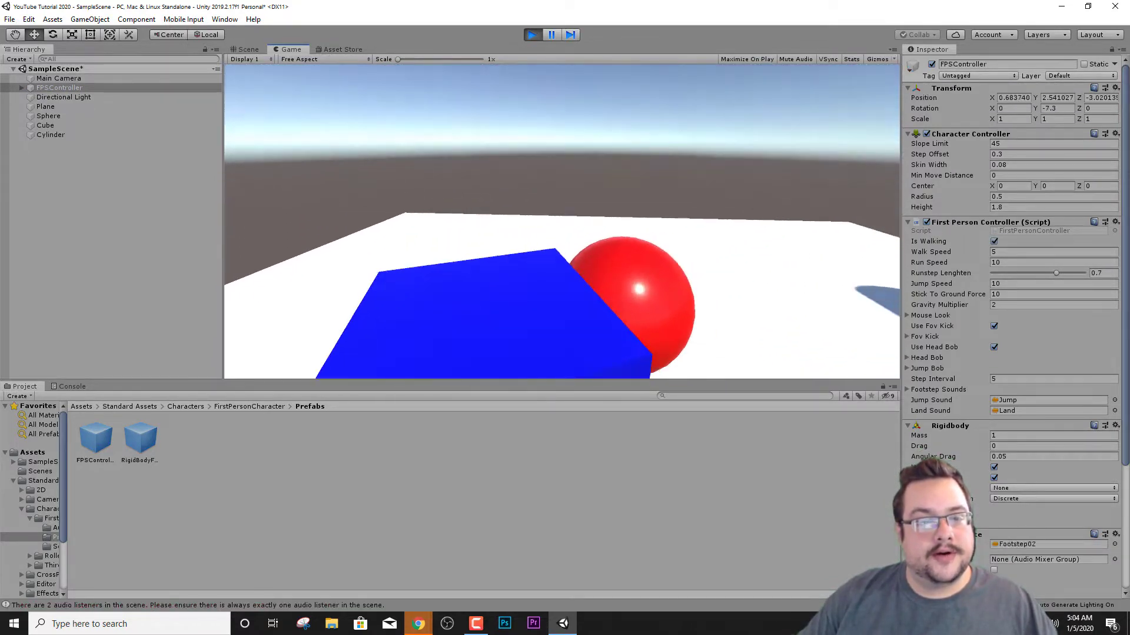
key("w")
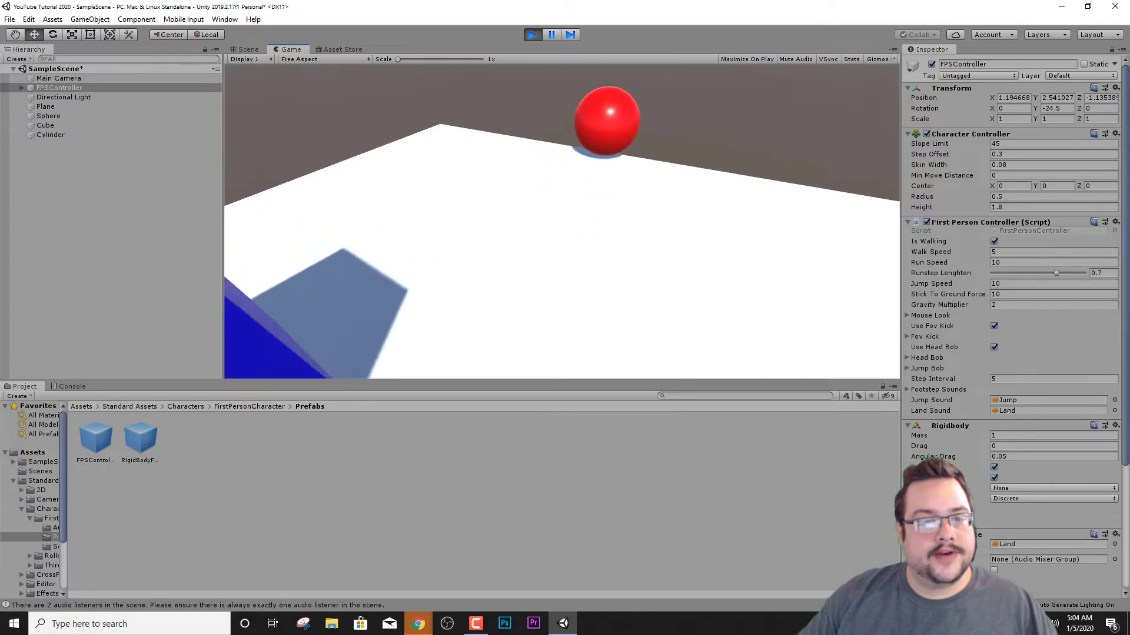
key("w")
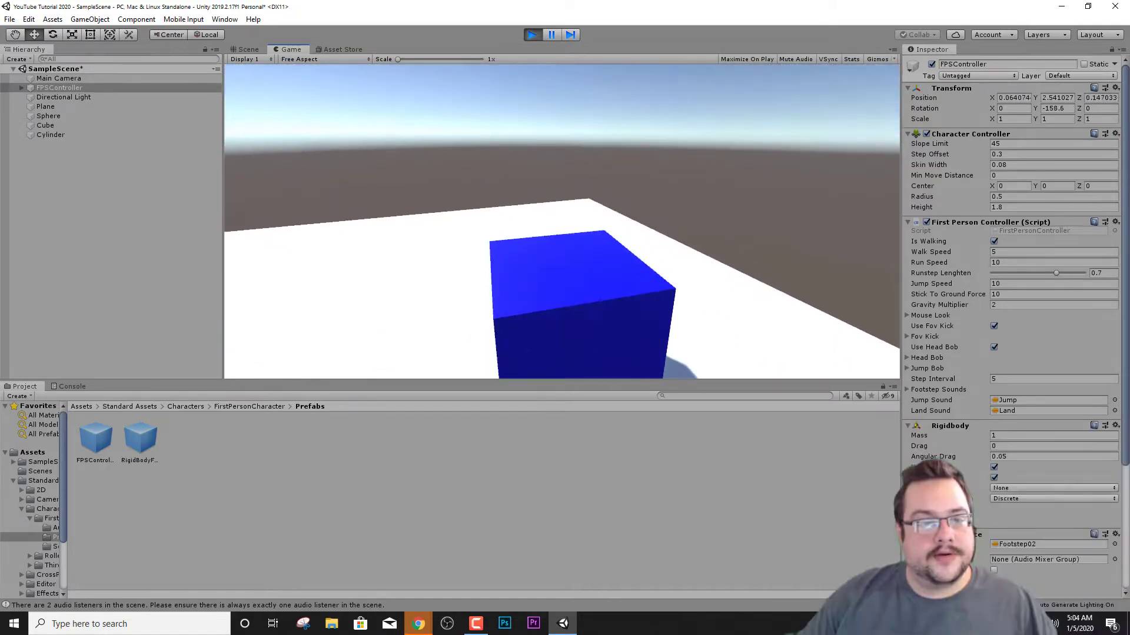
key("s")
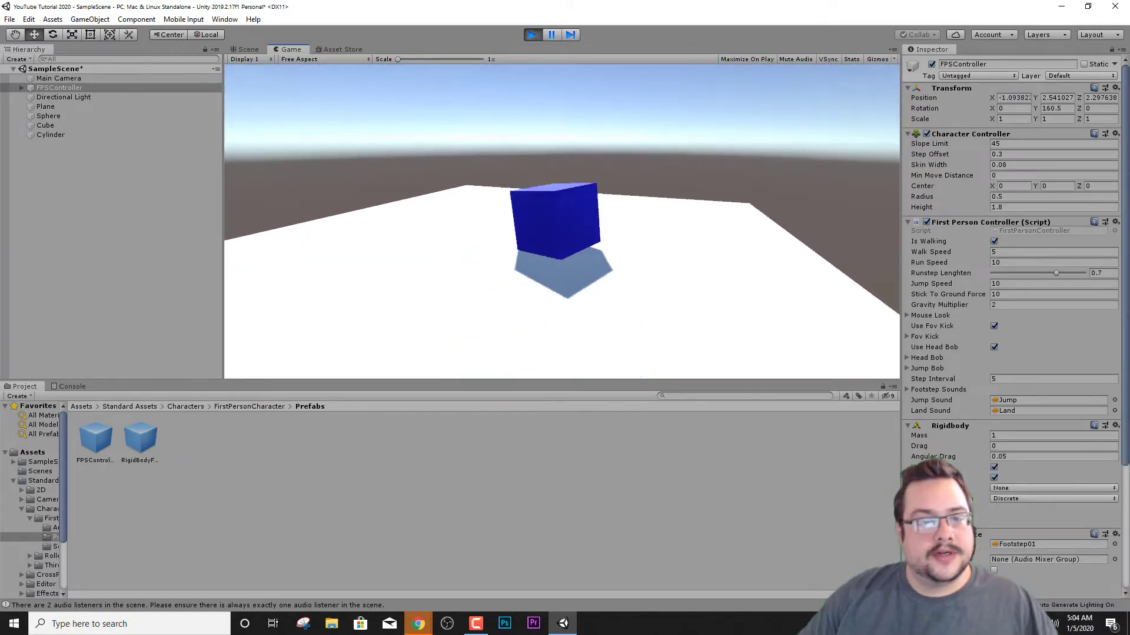
key("w")
key("w")
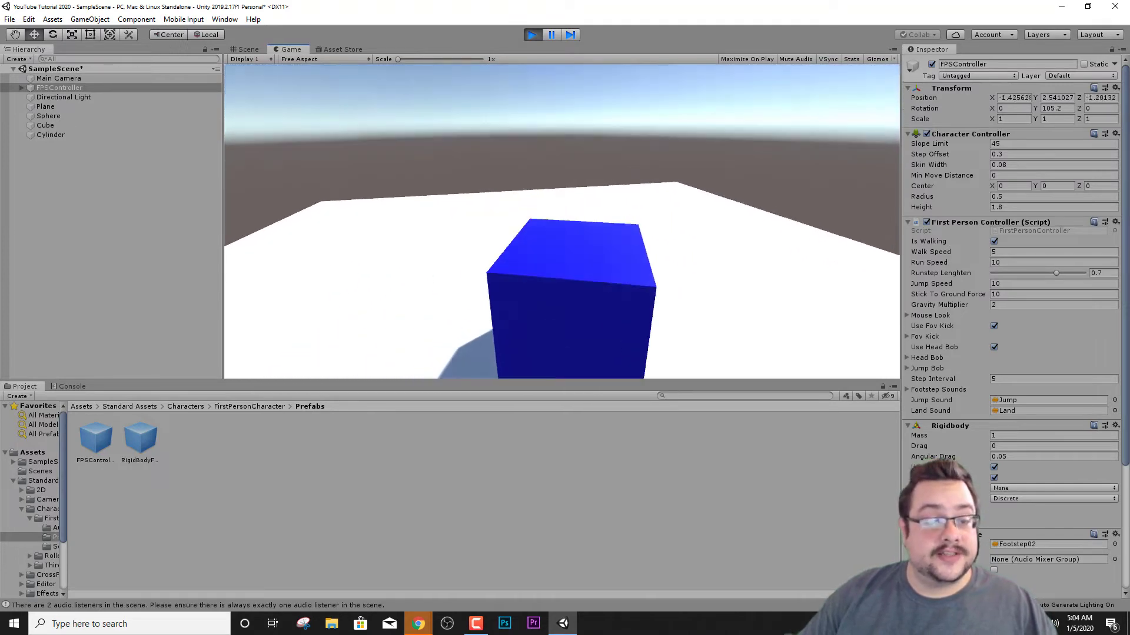
key("w")
key("space")
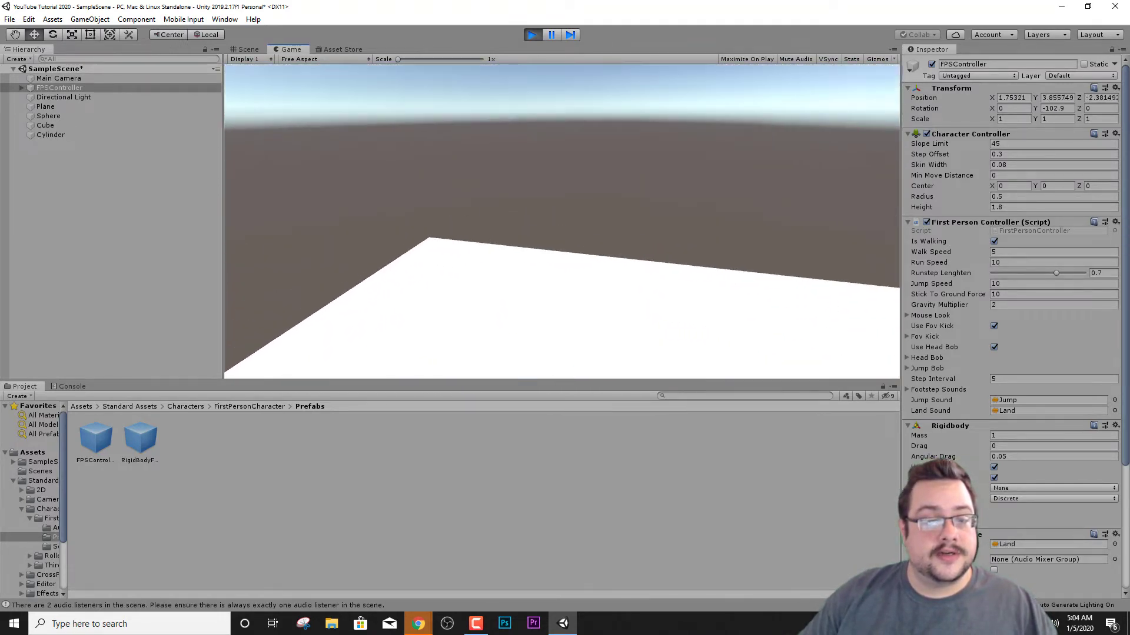
key("s")
key("w")
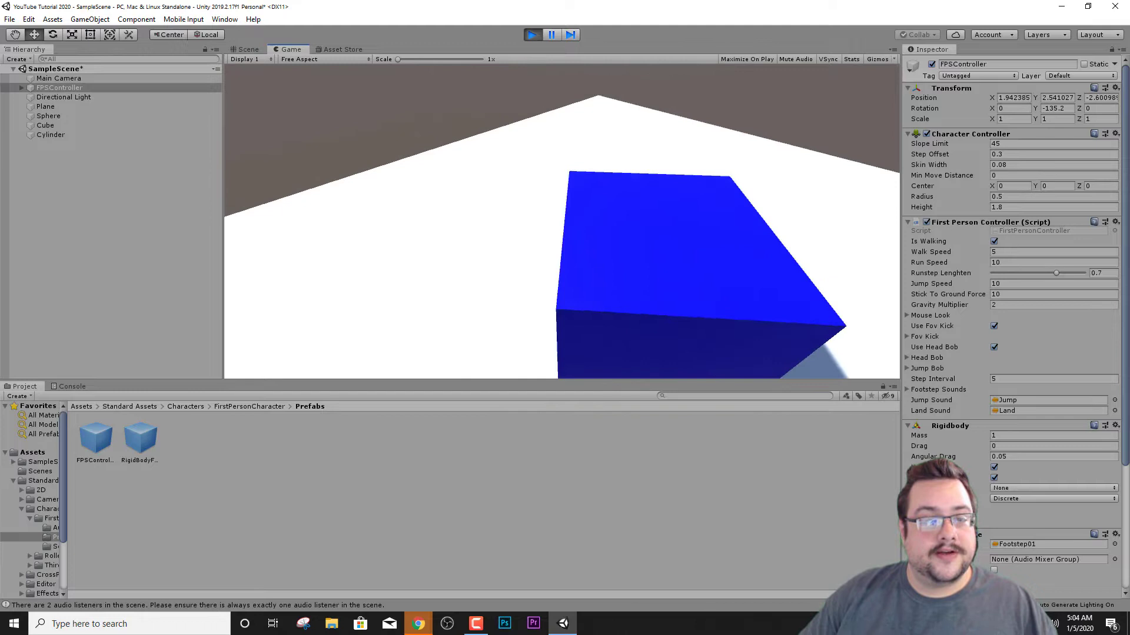
key("d")
key("Escape")
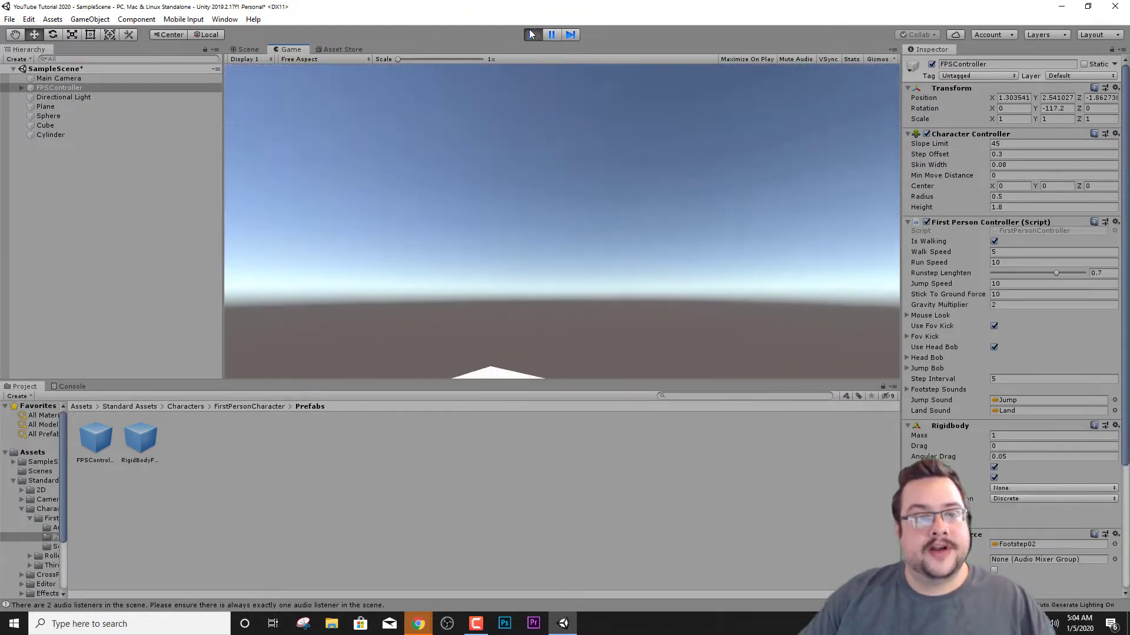
Restart the playtest and walk to the green cylinder, then strafe and jump around the cube and sphere.
left_click(530, 39)
left_click(530, 36)
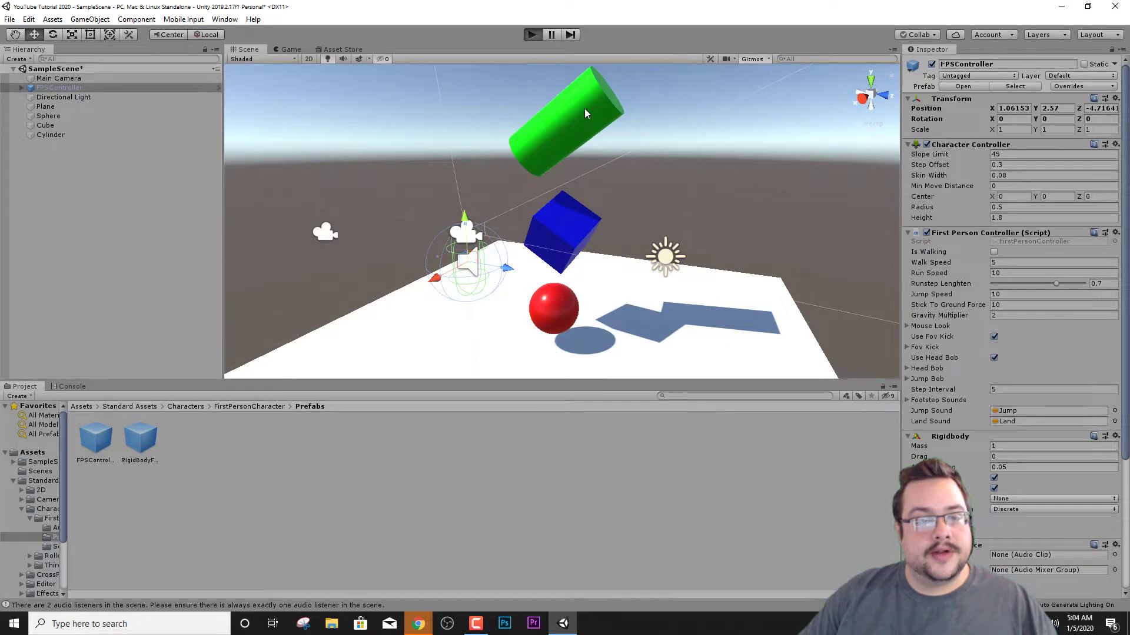
key("ctrl+p")
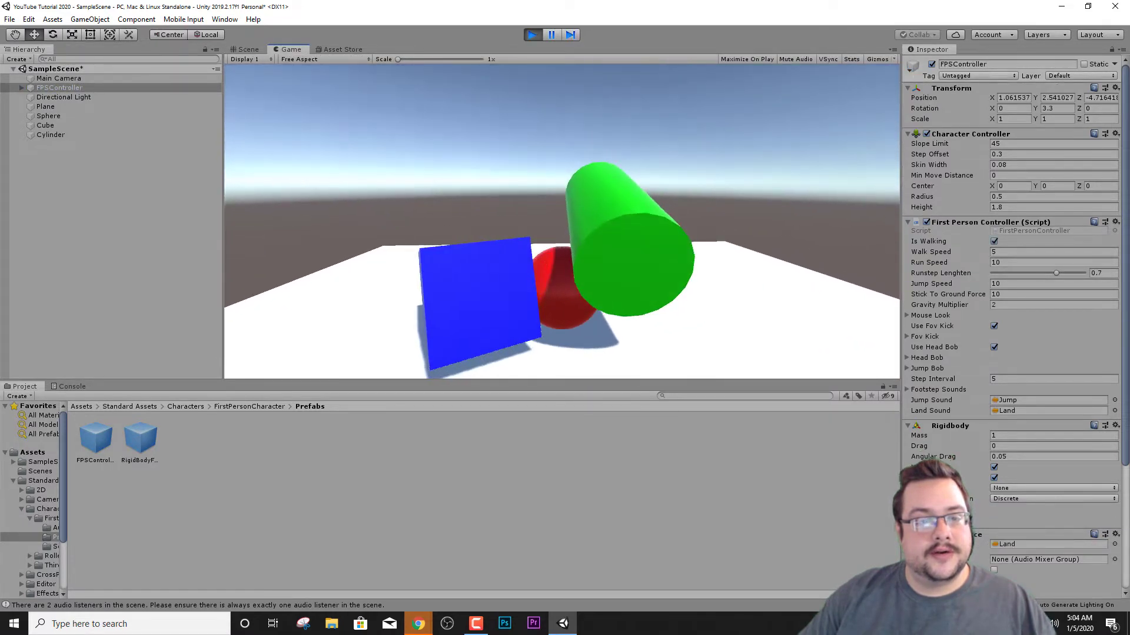
key("w")
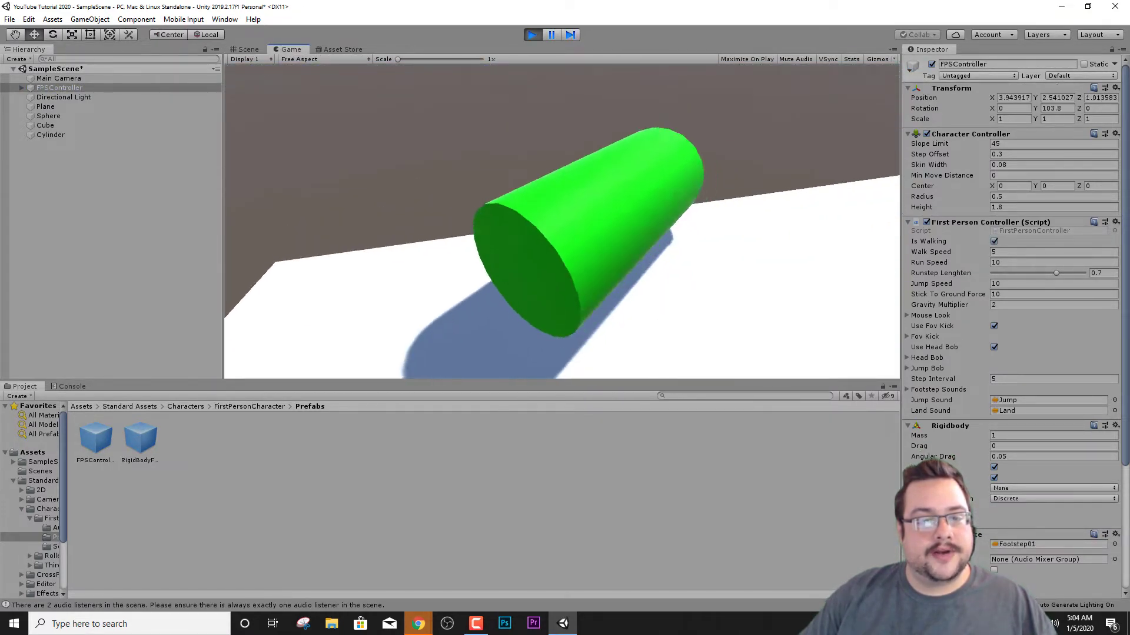
key("w")
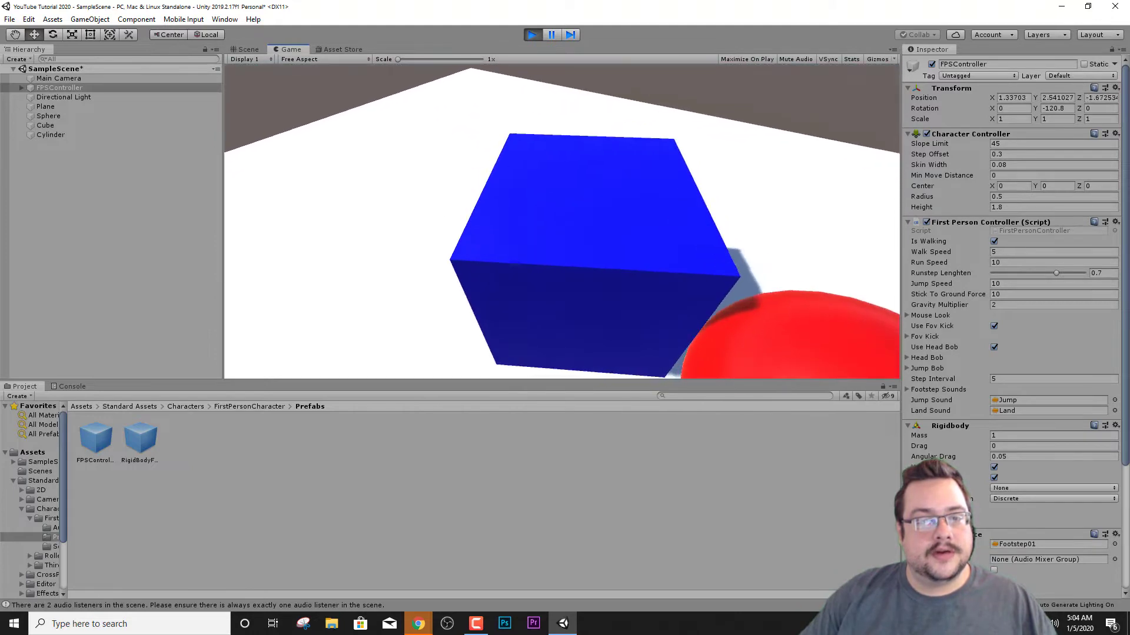
key("d")
key("space")
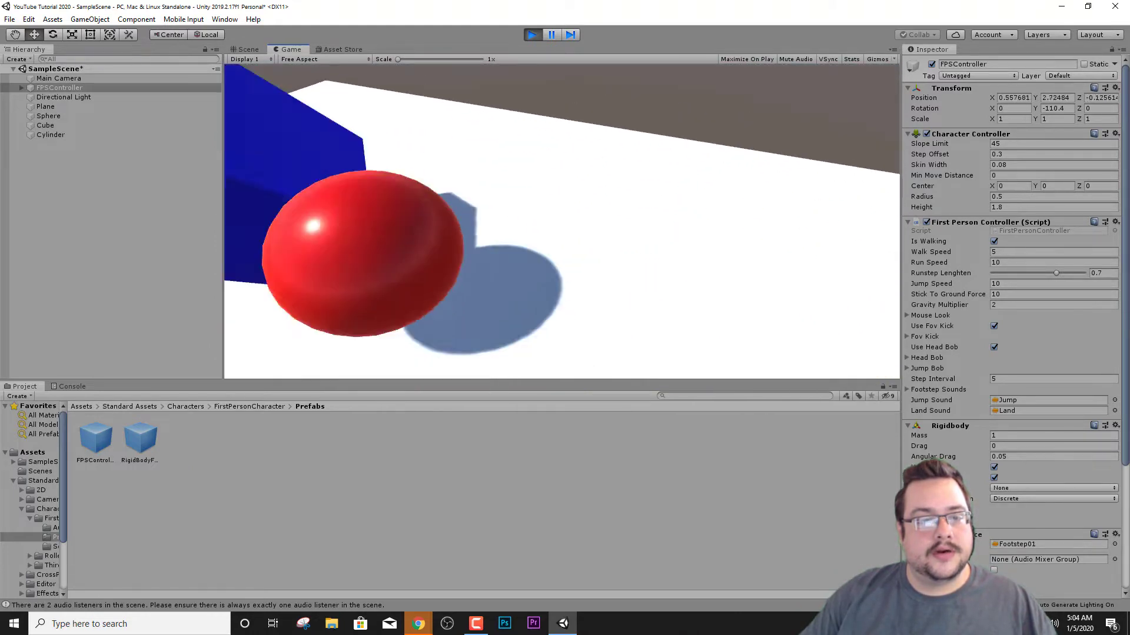
key("s")
key("w")
key("space")
key("space")
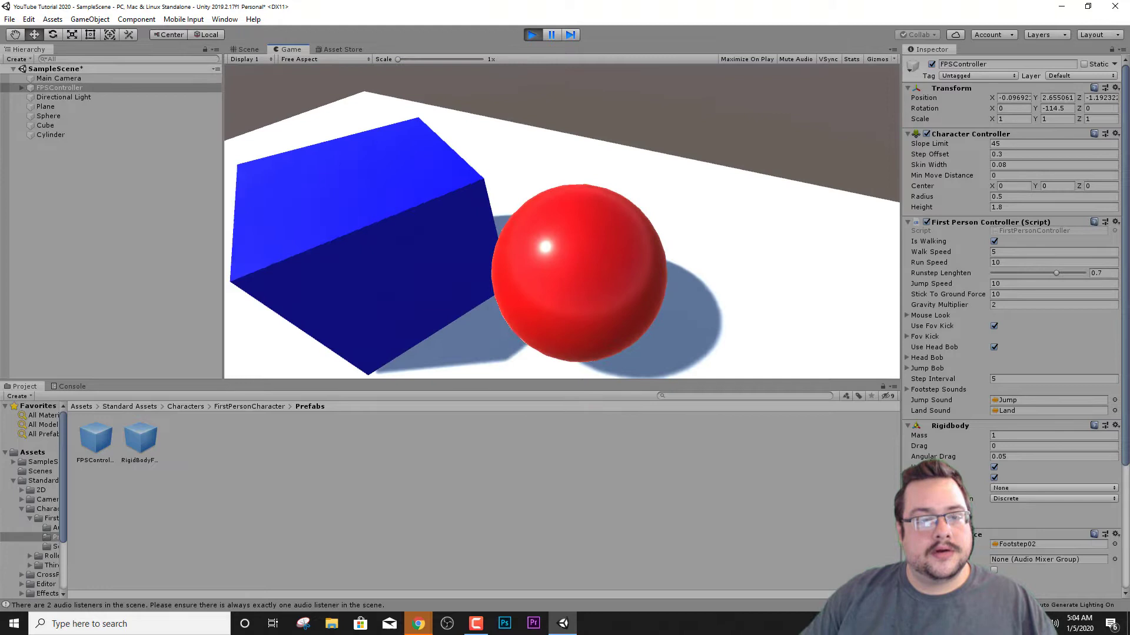
key("space")
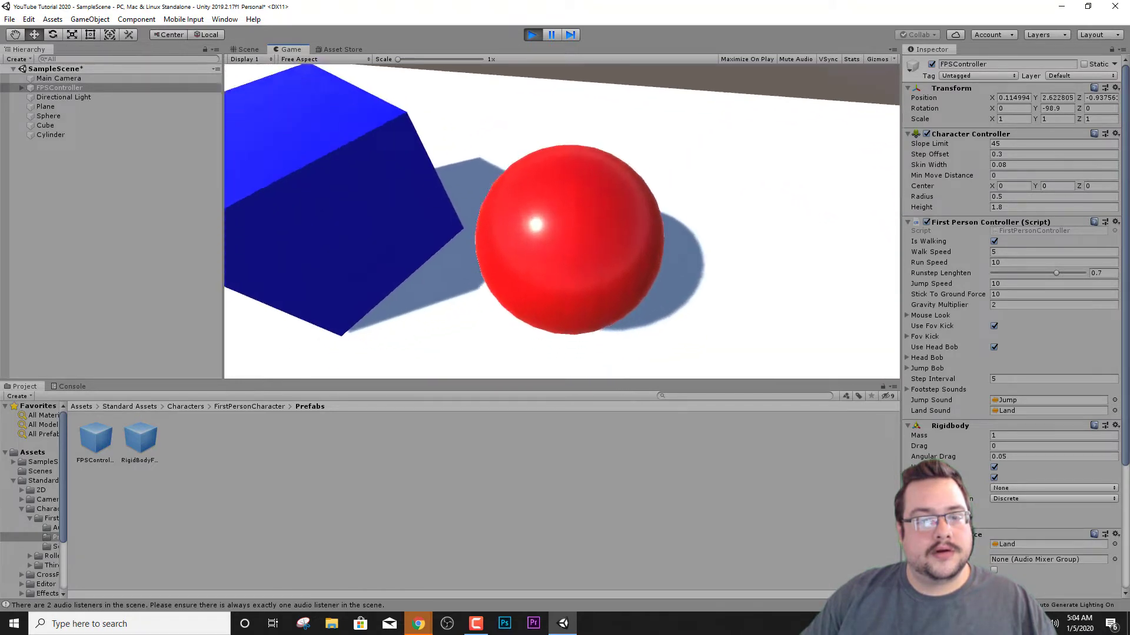
key("space")
key("d")
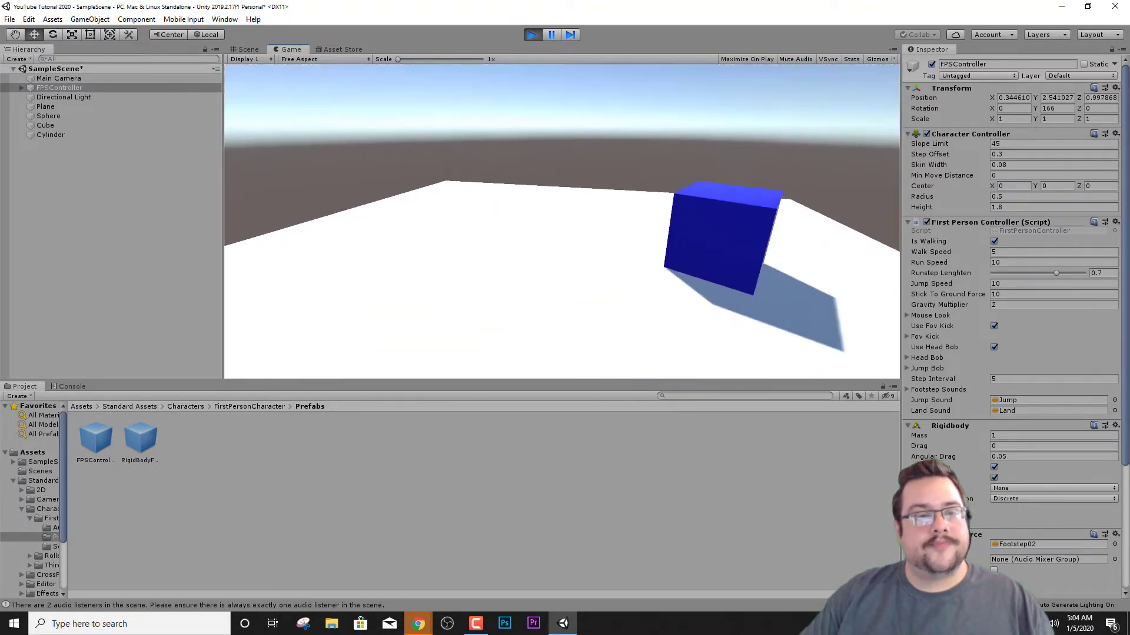
Run and jump into the blue cube to knock it, then walk across the plane.
key("w")
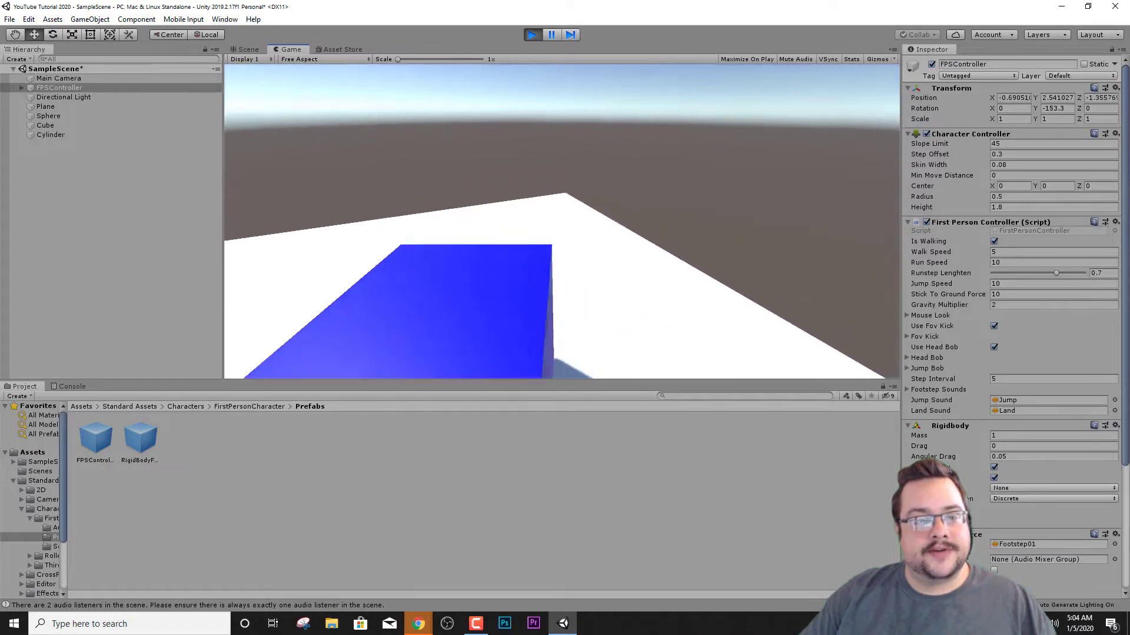
key("w")
key("space")
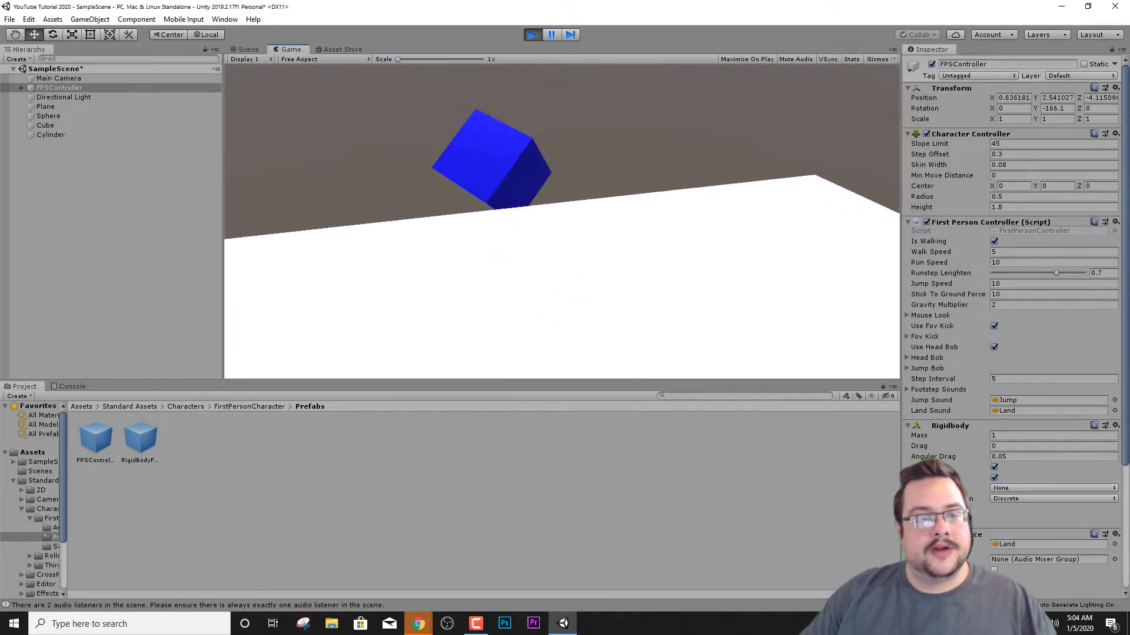
key("w")
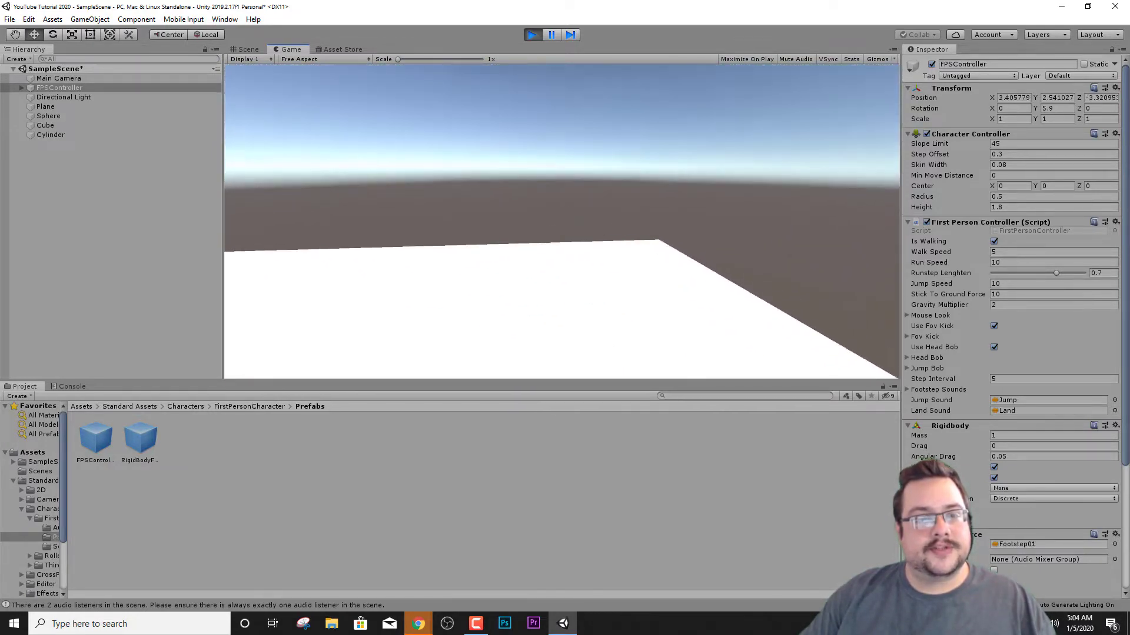
key("w")
key("Escape")
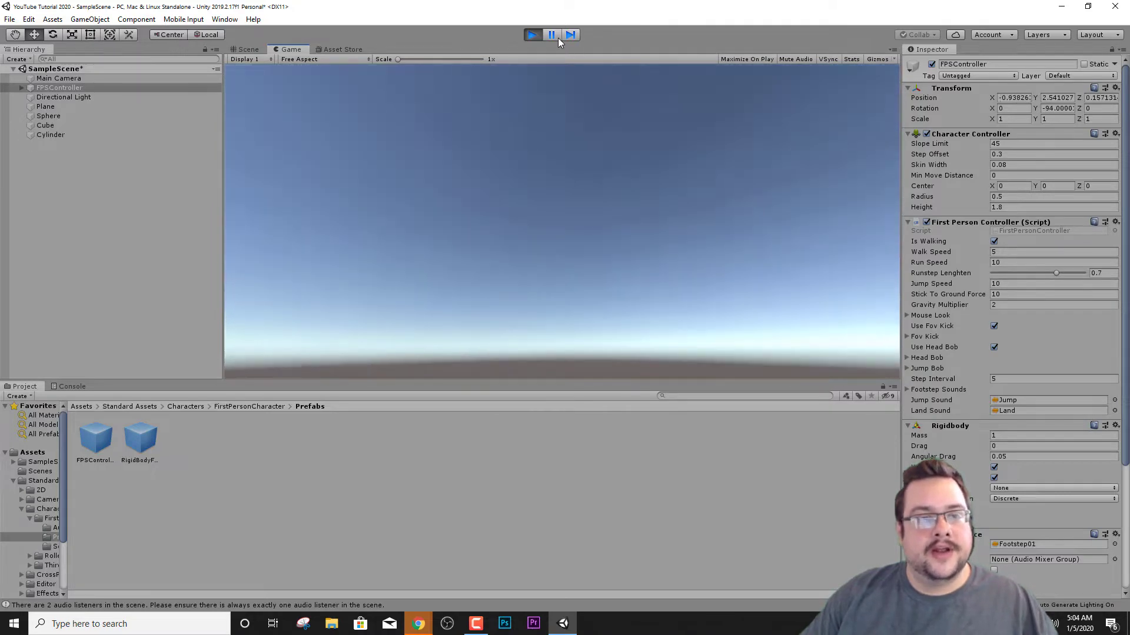
Exit Play mode, zoom the Scene view out and deselect the FPSController.
left_click(532, 35)
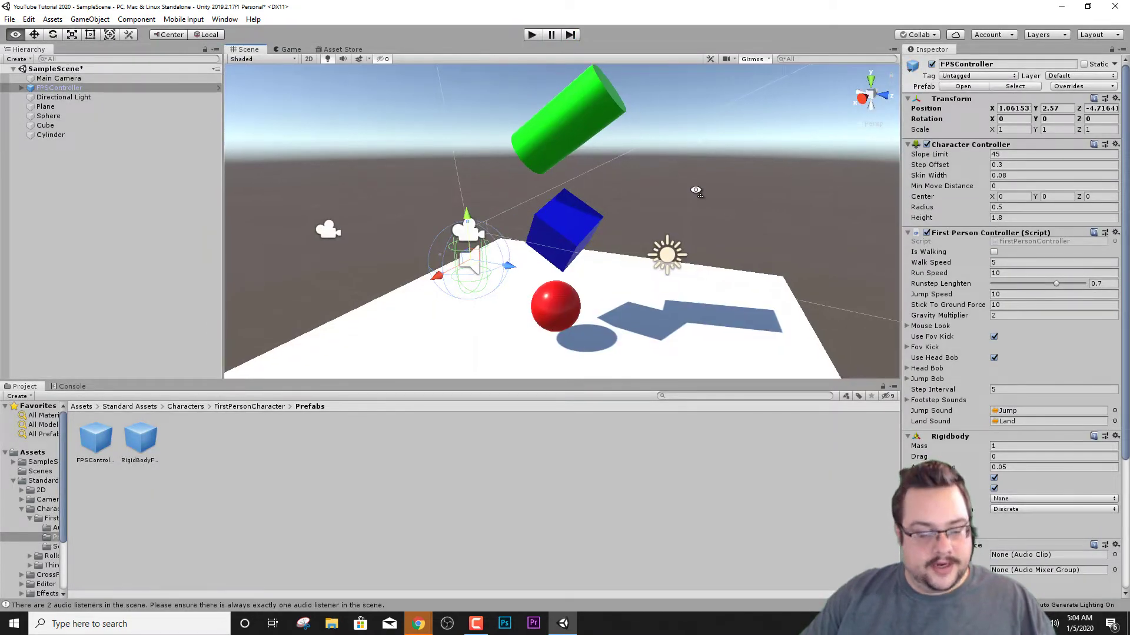
scroll(642, 172, "down", 5)
scroll(722, 210, "down", 6)
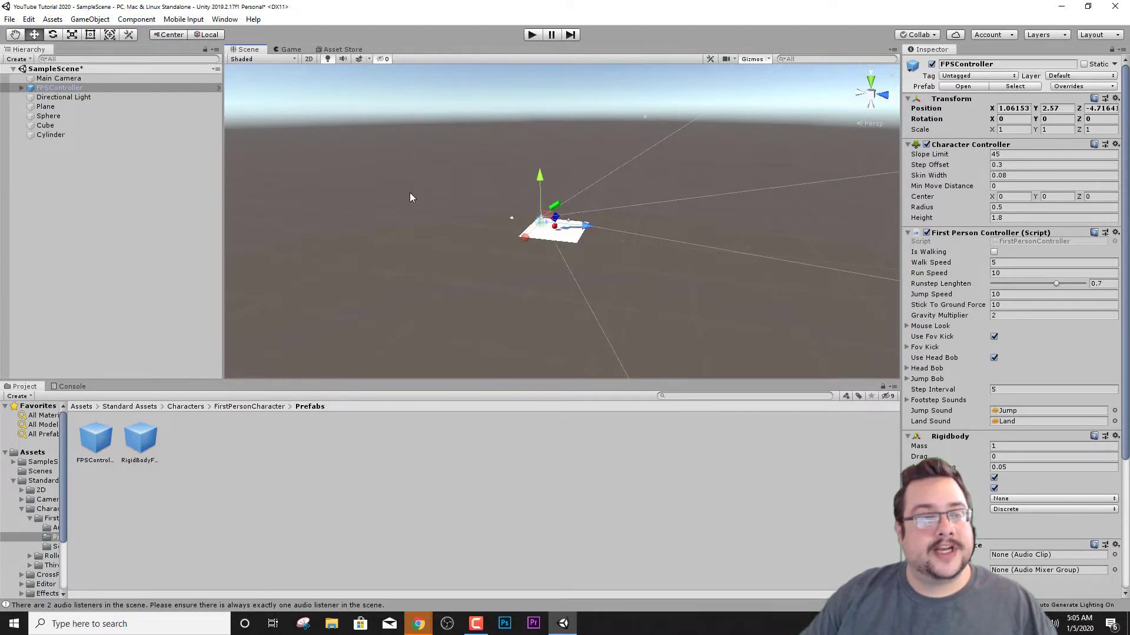
left_click(74, 172)
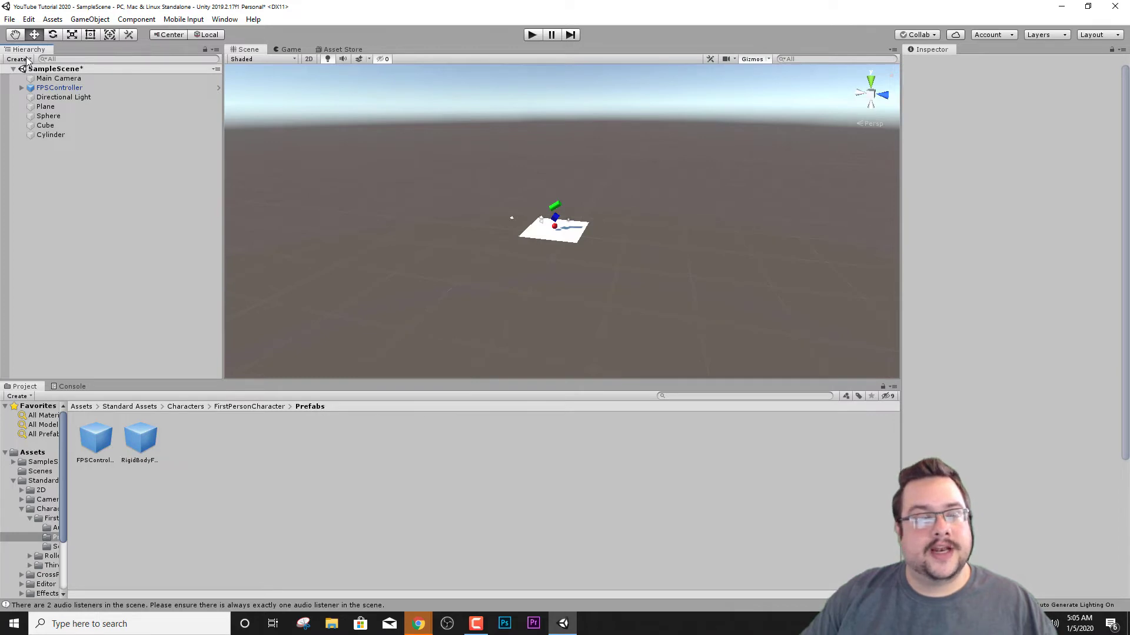
Create a Terrain via Create > 3D Object > Terrain and look across it in the Scene view.
left_click(18, 60)
mouse_move(59, 100)
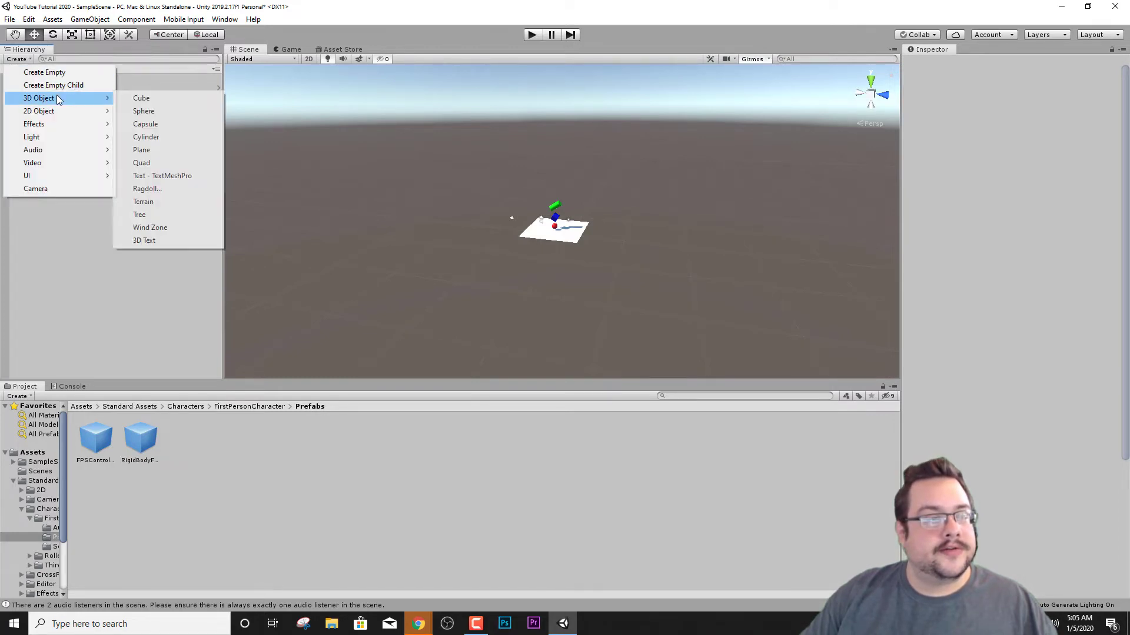
left_click(193, 203)
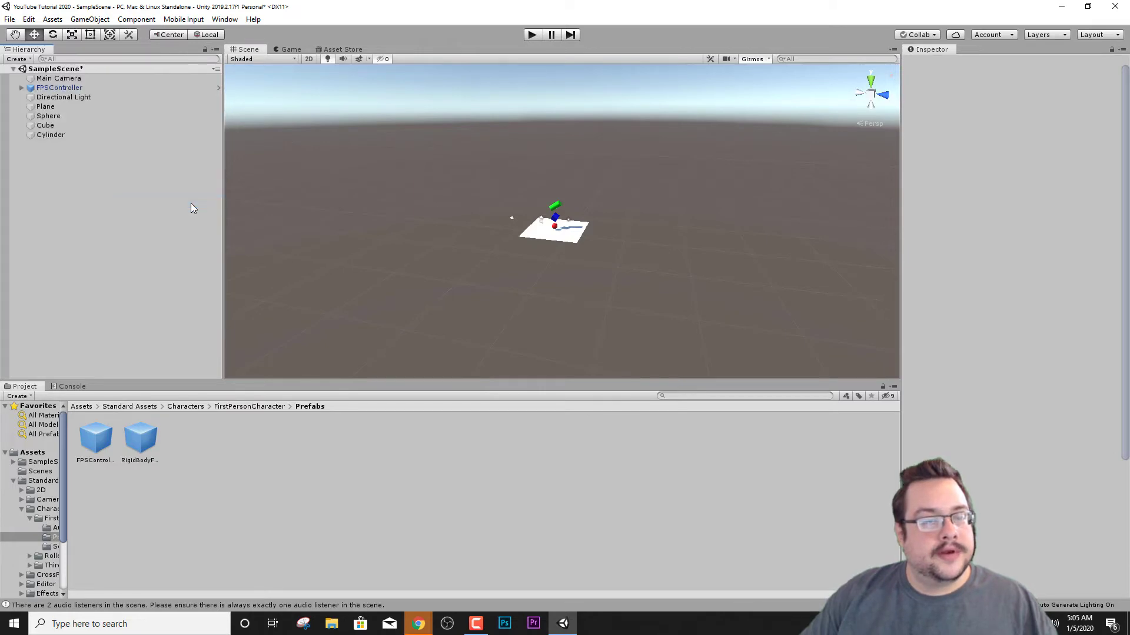
right_click_drag(499, 232, 635, 263)
key("s")
key("a")
scroll(636, 263, "down", 3)
scroll(635, 263, "up", 3)
scroll(635, 263, "up", 2)
scroll(635, 263, "down", 1)
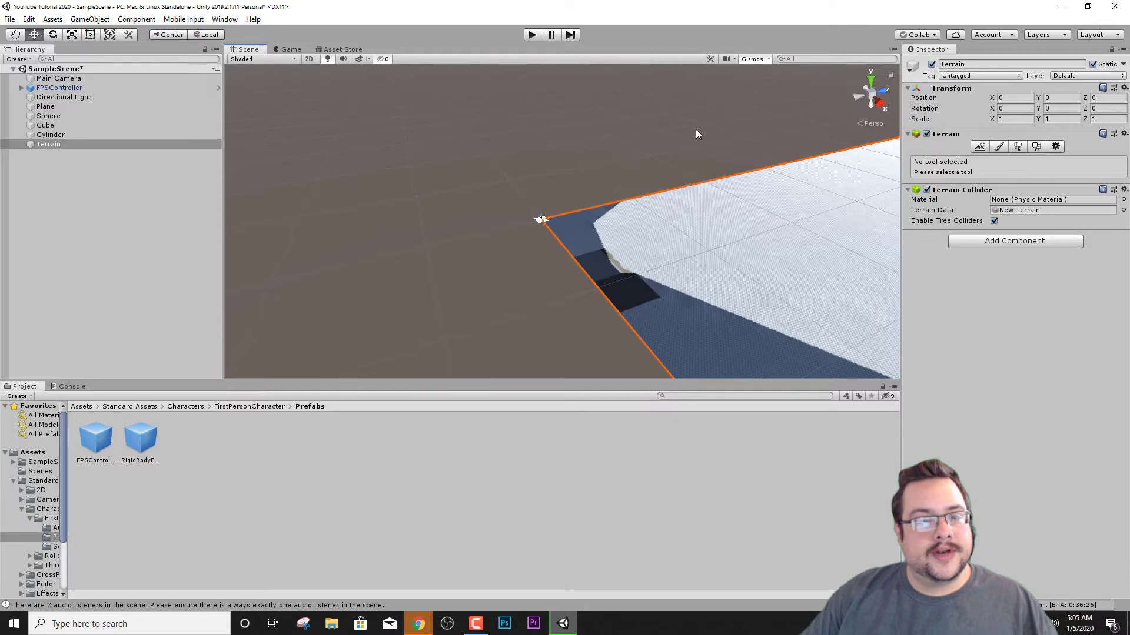
Drag the terrain along X and Z to -502.1, 0, -499.7, centring it under the objects.
right_click_drag(695, 128, 843, 137)
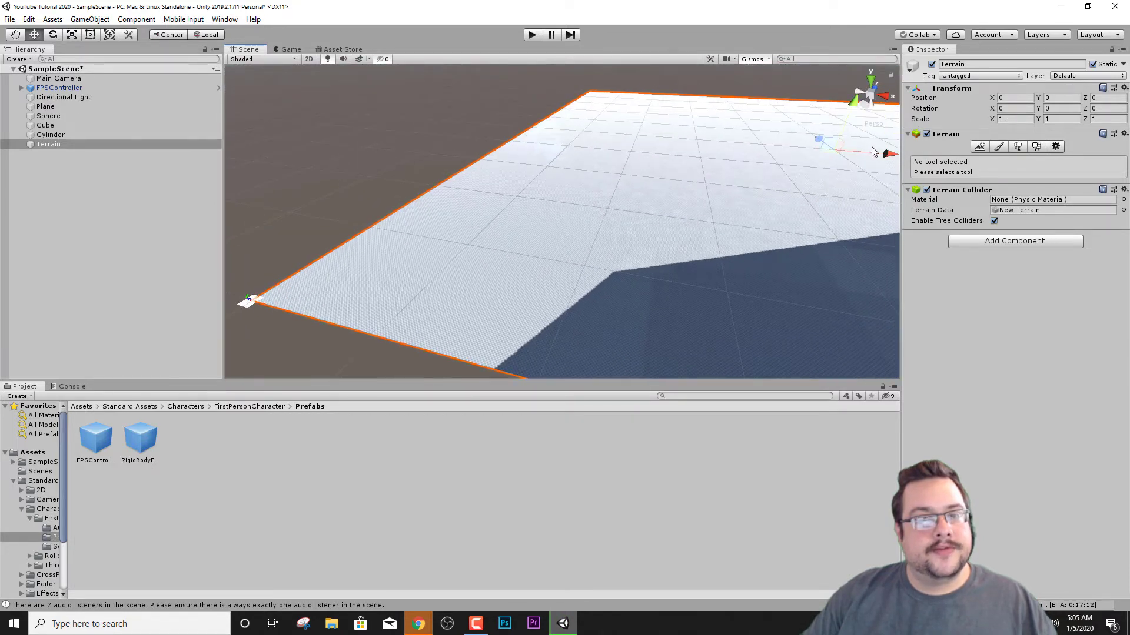
left_click_drag(885, 157, 383, 202)
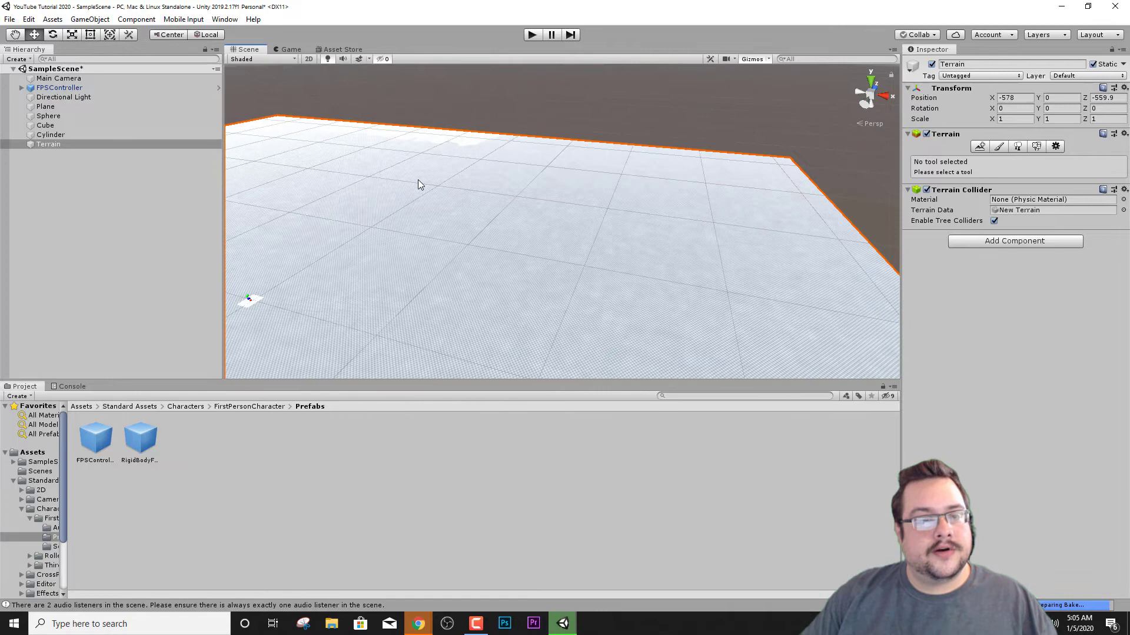
right_click_drag(418, 182, 215, 184)
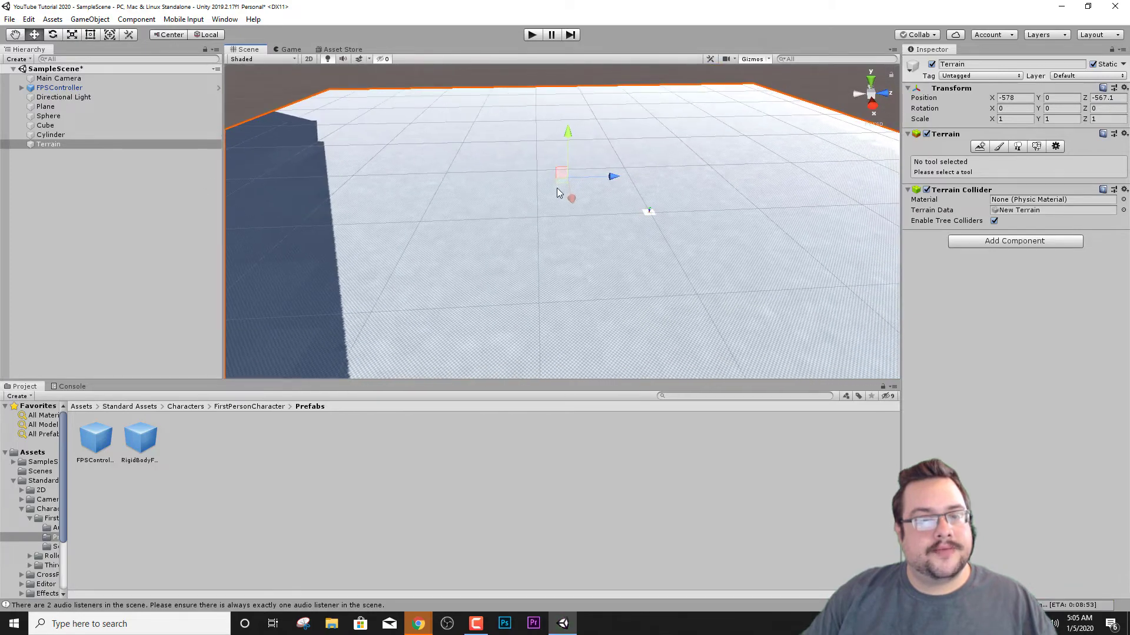
left_click_drag(609, 181, 651, 236)
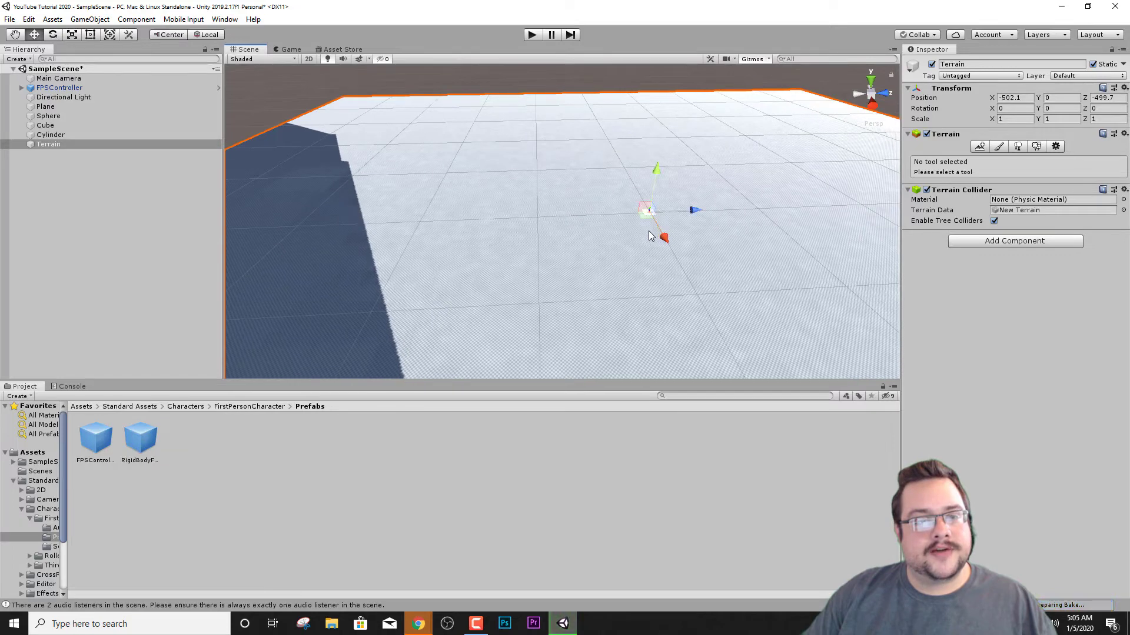
key("w")
right_click_drag(685, 212, 718, 165)
scroll(726, 225, "up", 6)
scroll(736, 214, "up", 1)
scroll(717, 175, "up", 1)
key("s")
scroll(717, 175, "down", 1)
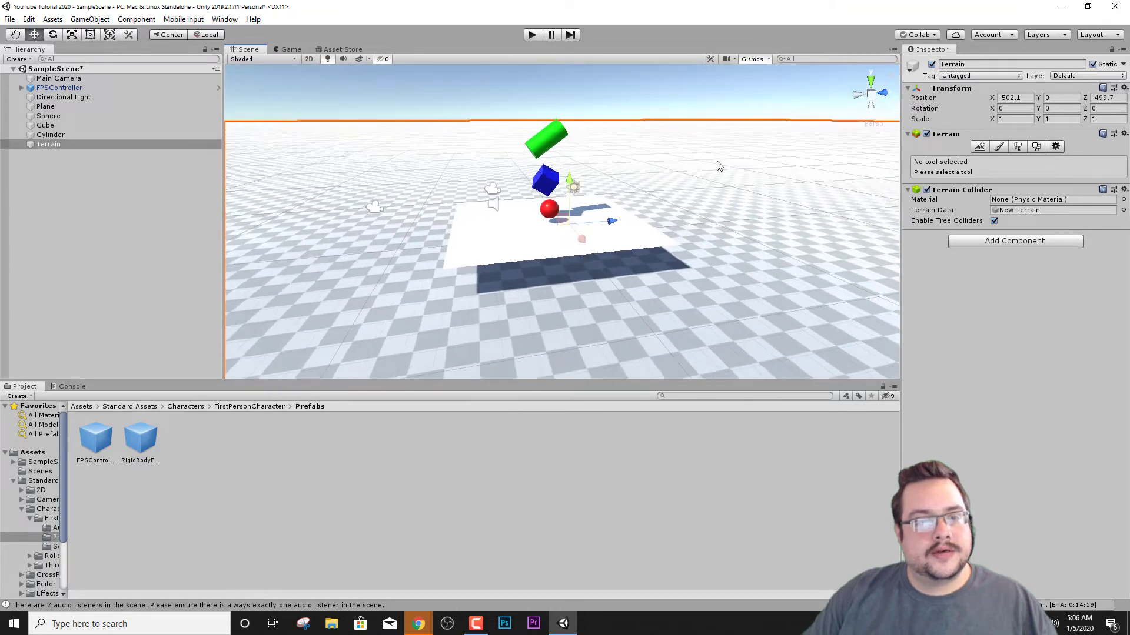
Delete the old white plane, select the Terrain and show the top-level Assets folder.
left_click(487, 241)
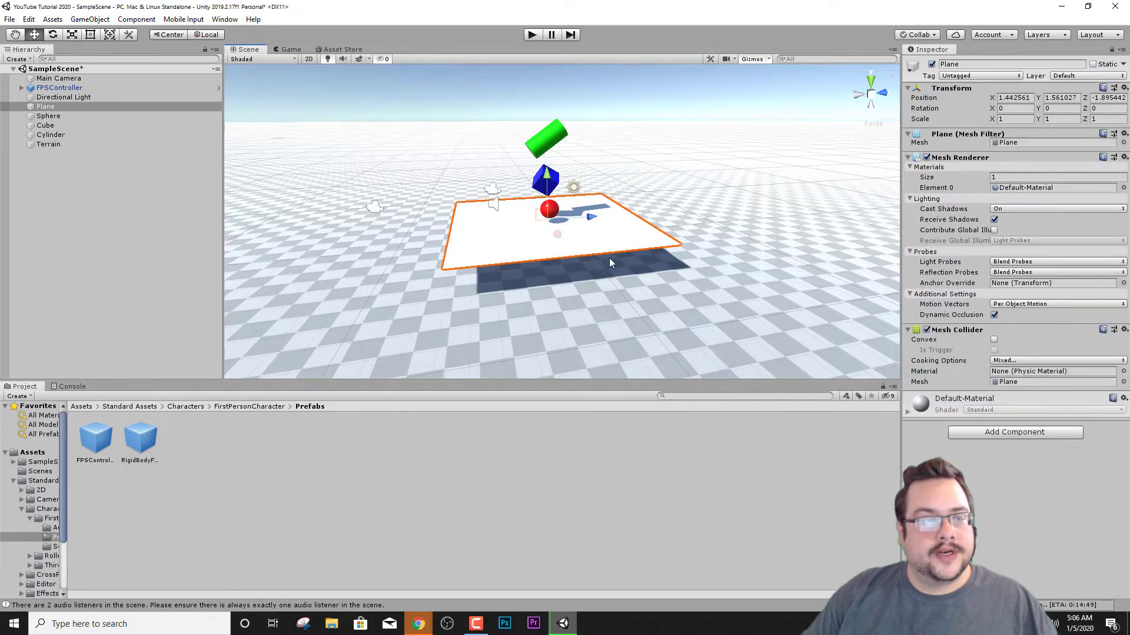
key("Delete")
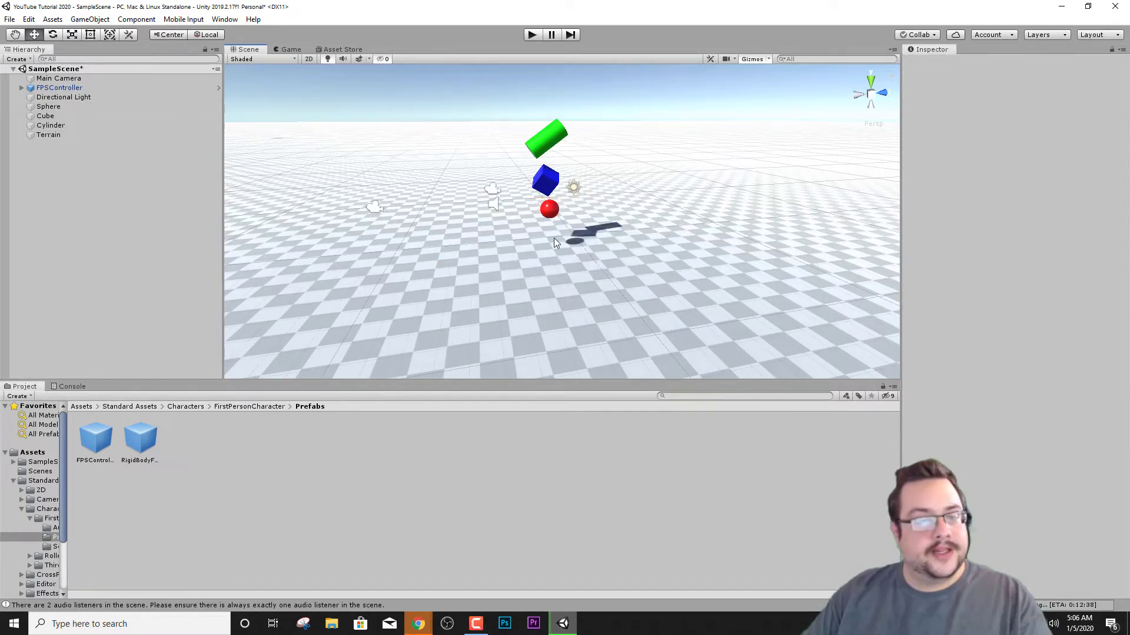
left_click(52, 135)
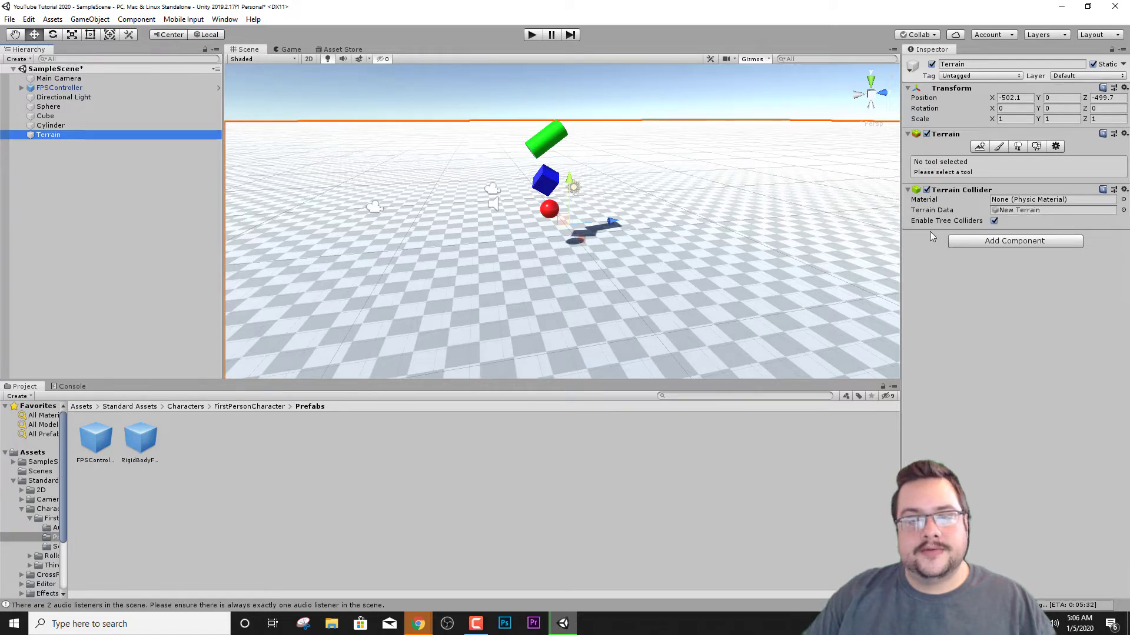
left_click(81, 406)
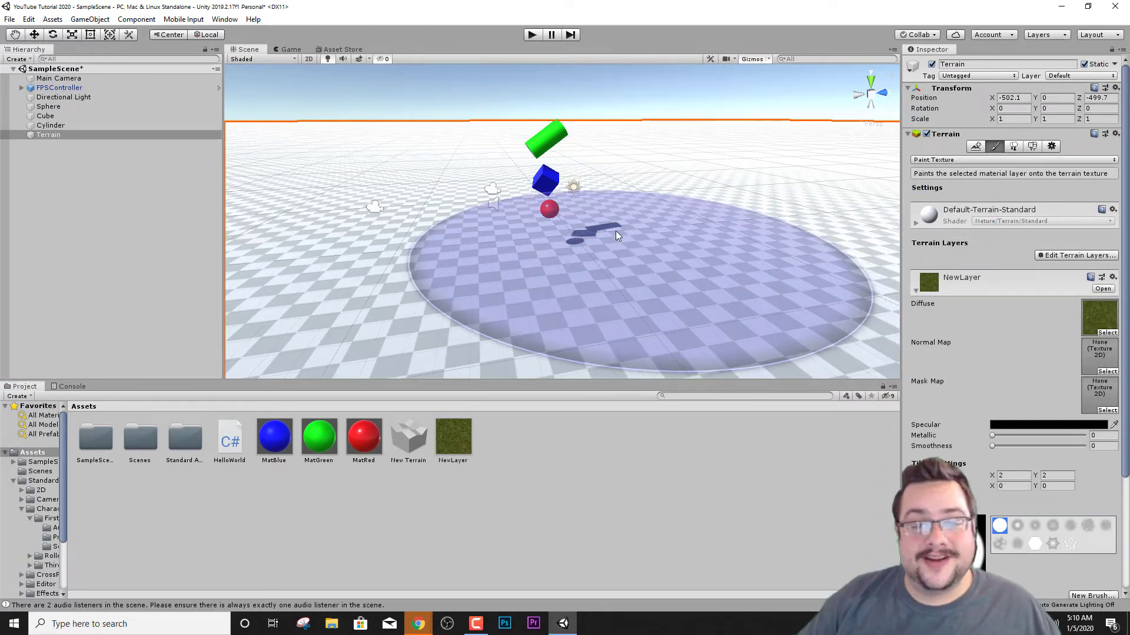
Clear NewLayer's Diffuse grass texture, collapse its foldout and return to the Assets folder.
left_click(1092, 320)
key("Delete")
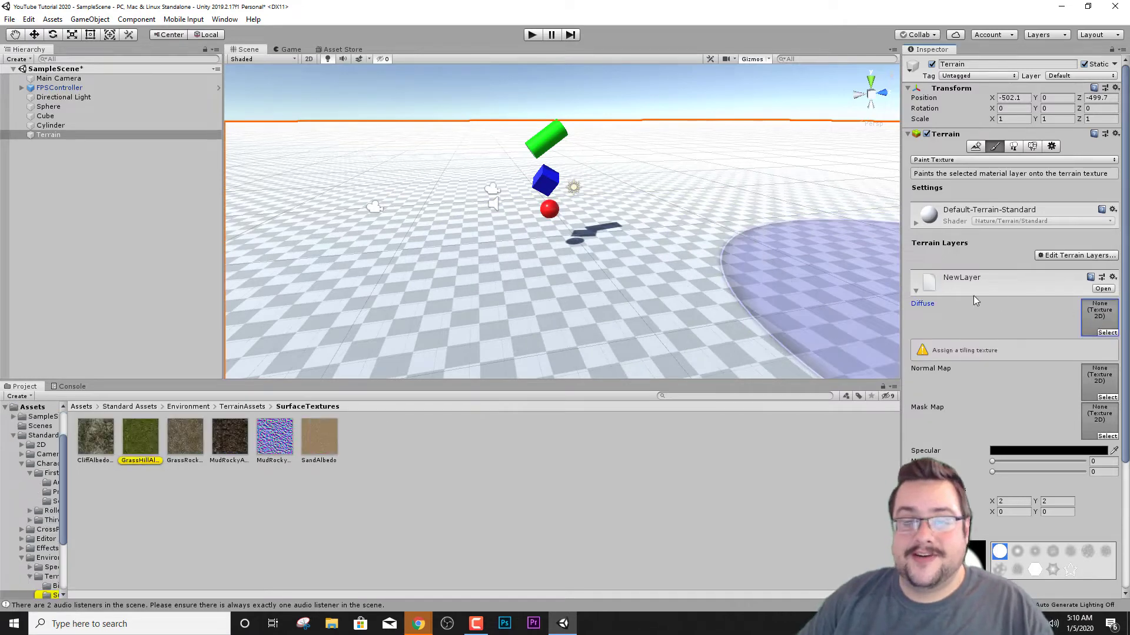
left_click(916, 290)
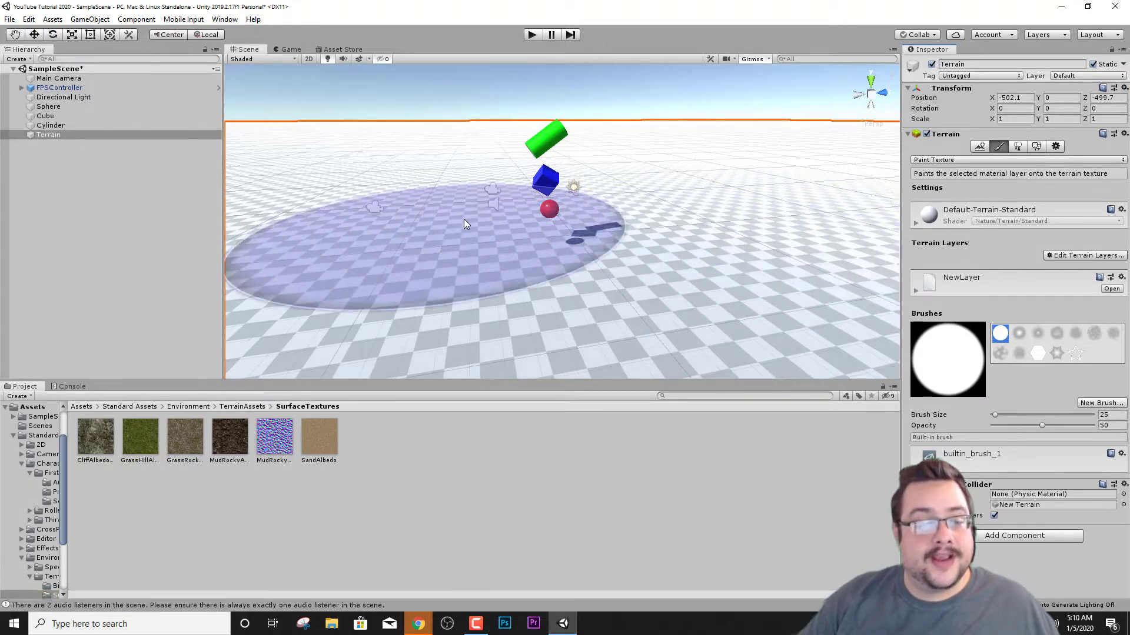
left_click(83, 409)
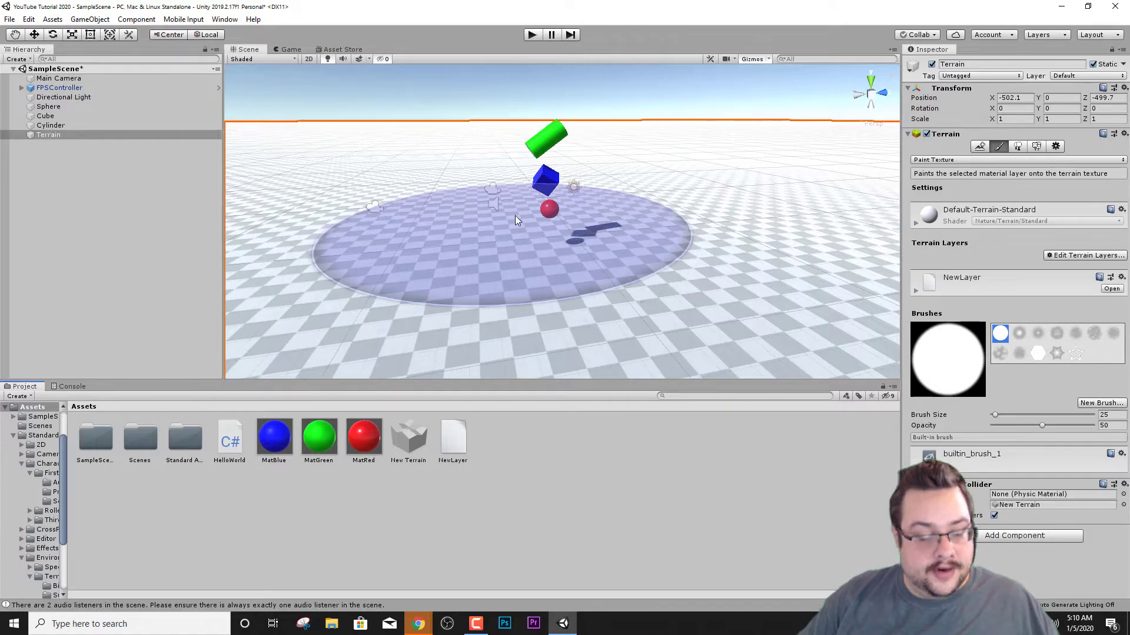
Orbit and fly the Scene view across the unpainted terrain.
left_click_drag(512, 216, 592, 218, "alt")
scroll(591, 219, "up", 4)
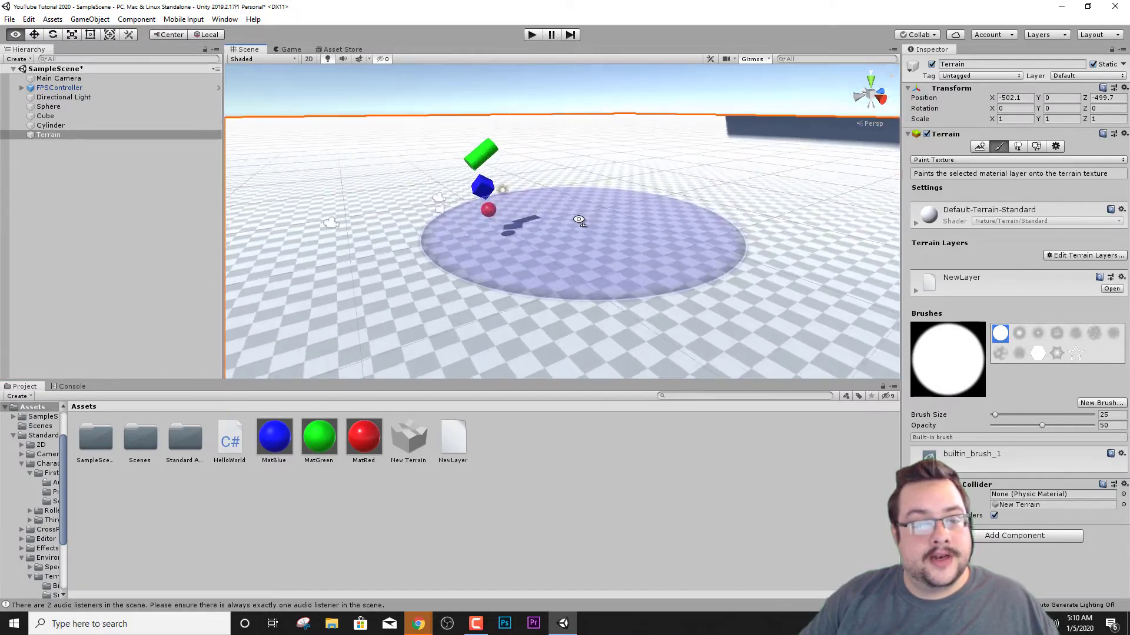
key("a")
right_click_drag(585, 221, 559, 221)
key("d")
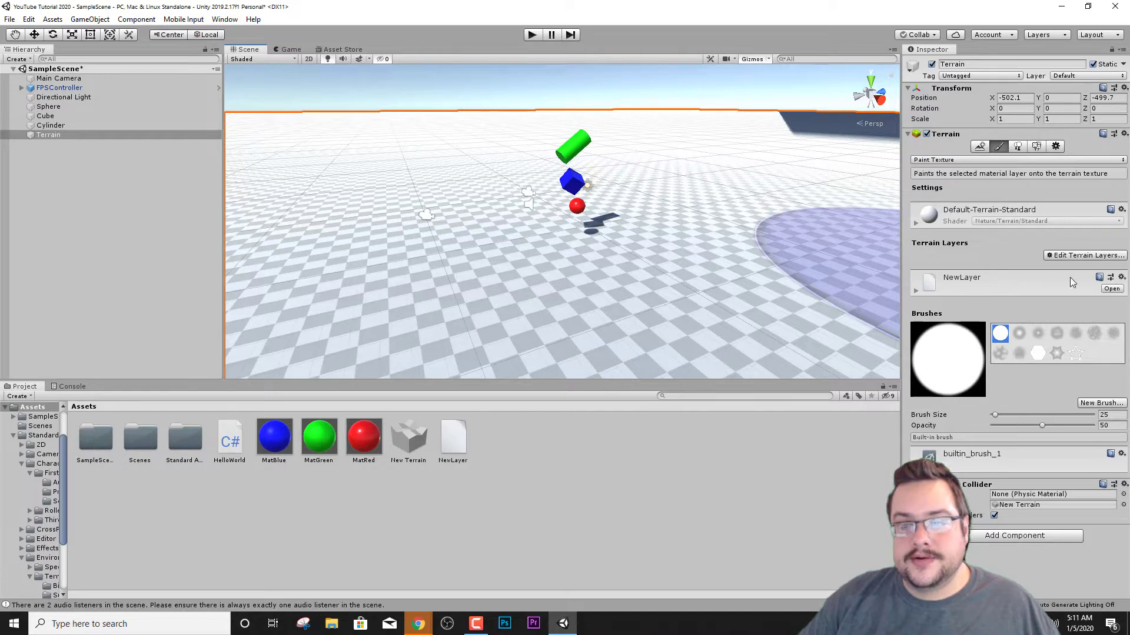
Create terrain layer NewLayer 1 from the GrassHillAlbedo texture found by searching 'grass'.
left_click(1008, 287)
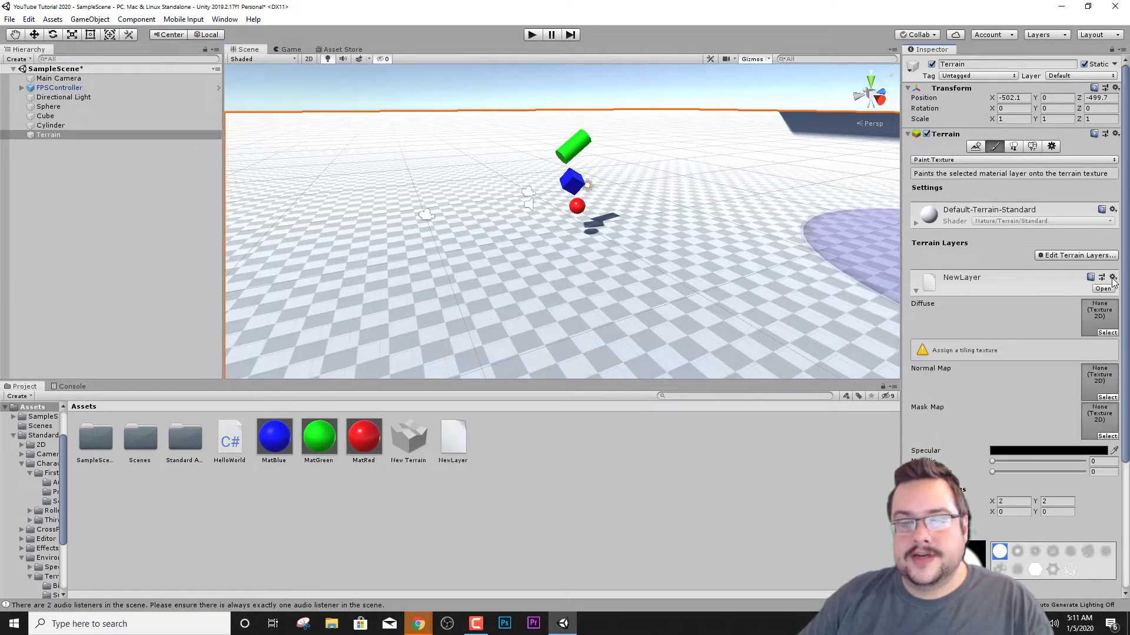
left_click(1058, 254)
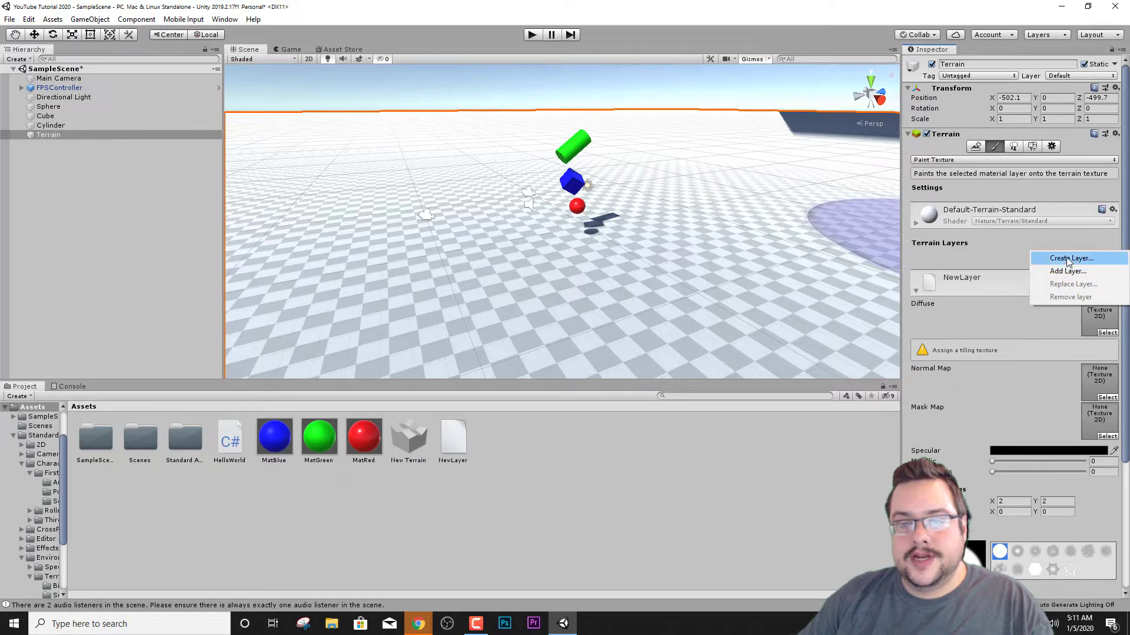
left_click(1068, 262)
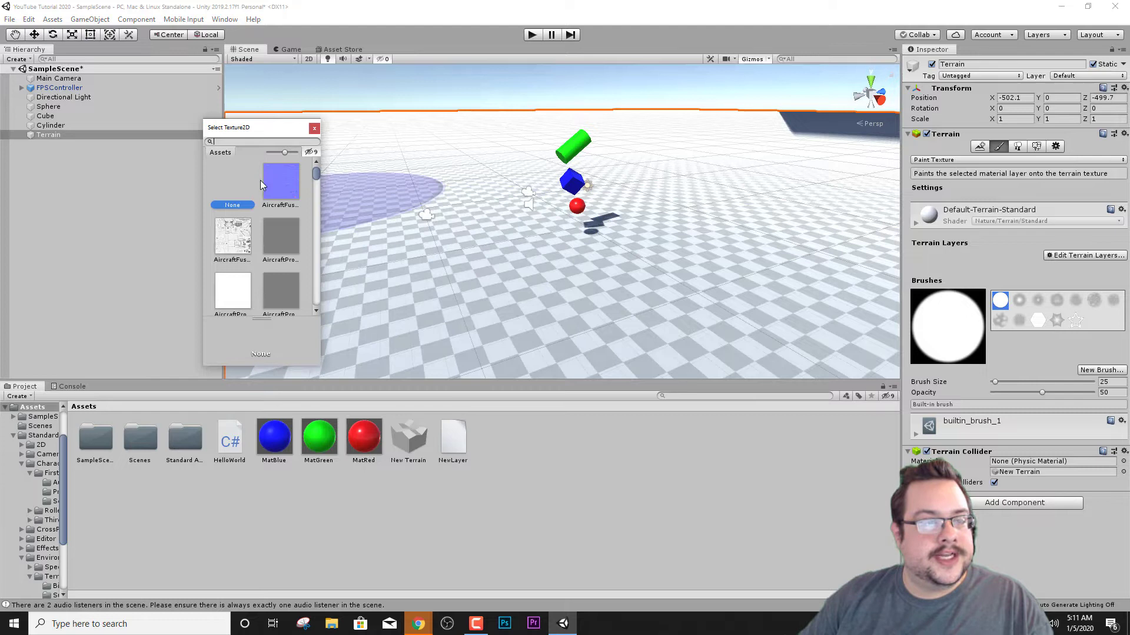
type("grass")
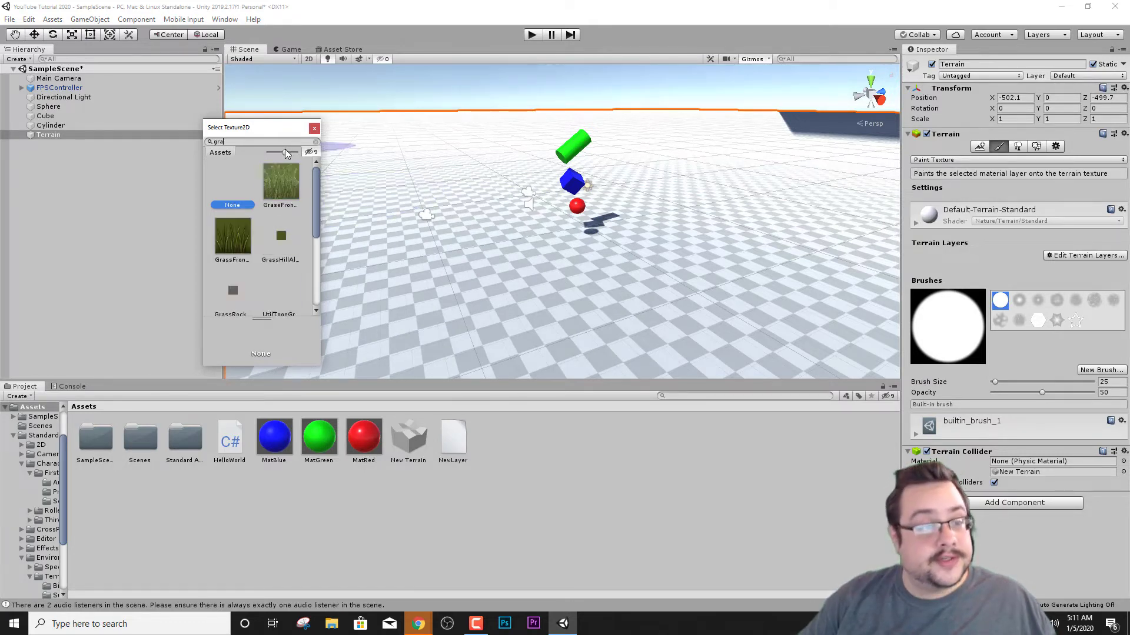
left_click(284, 234)
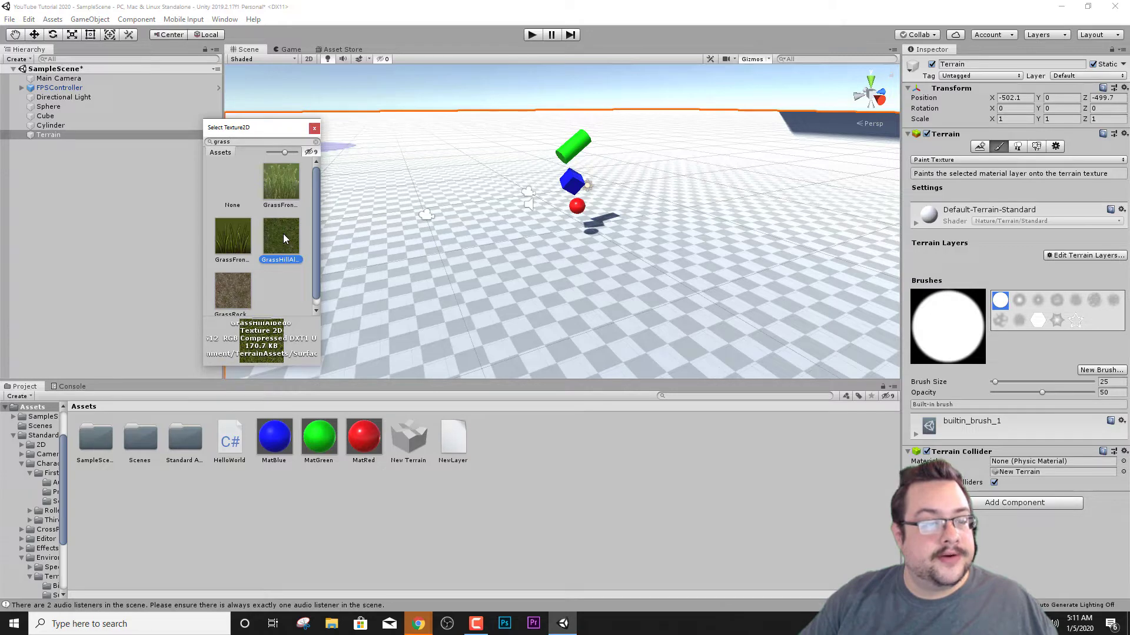
double_click(284, 234)
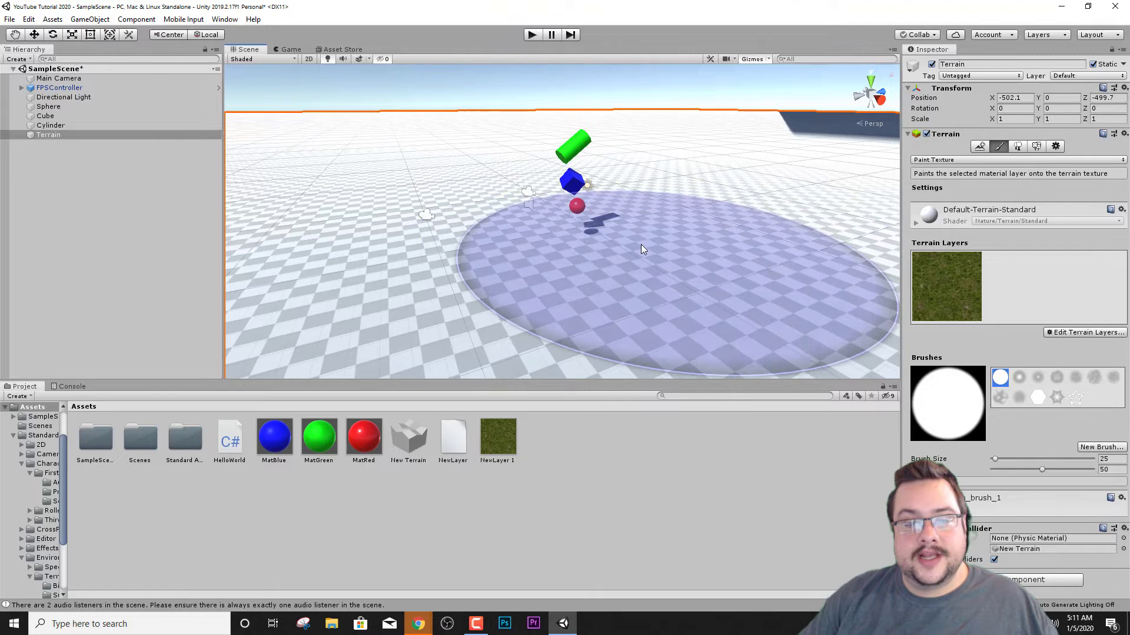
Open the Lighting settings, start a lightmap bake, then force-stop it.
scroll(592, 238, "down", 6)
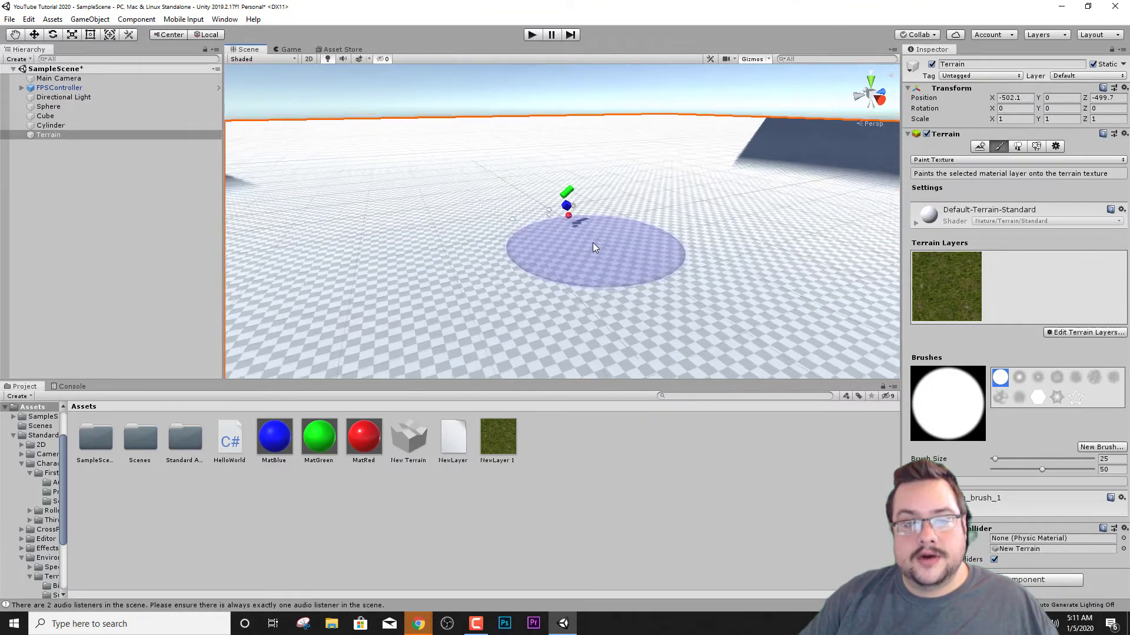
scroll(592, 242, "down", 2)
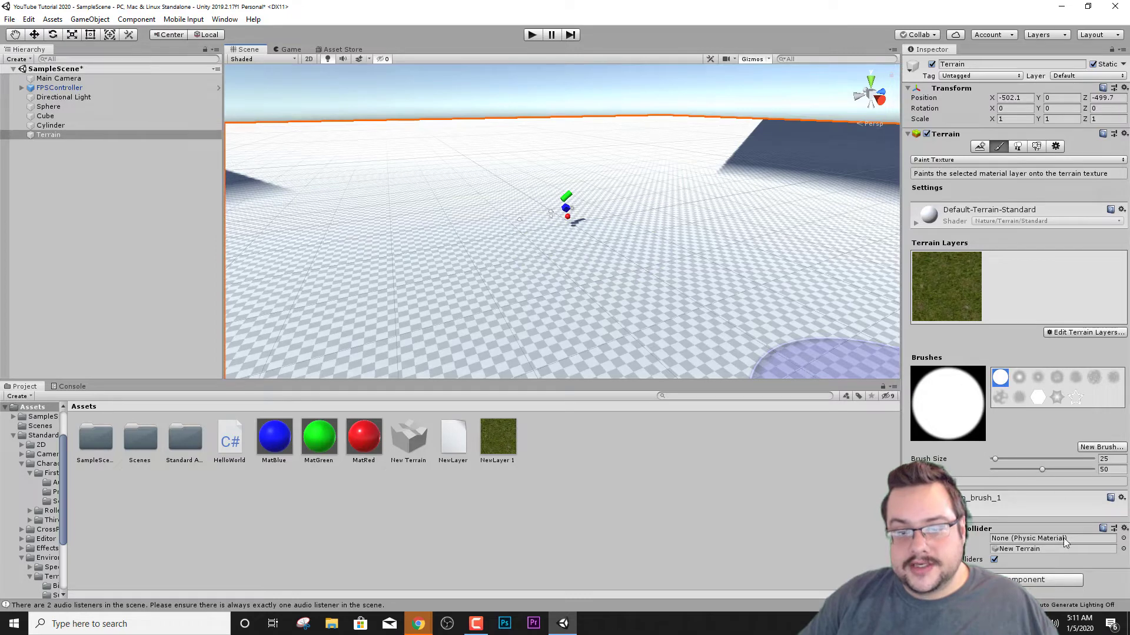
left_click(1053, 601)
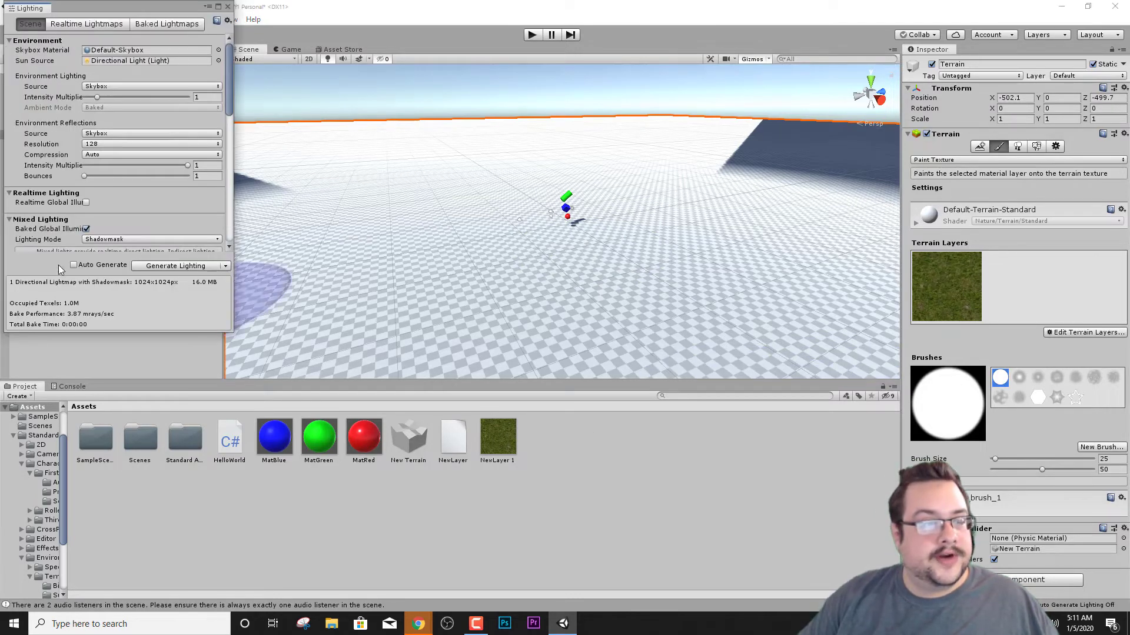
left_click(177, 267)
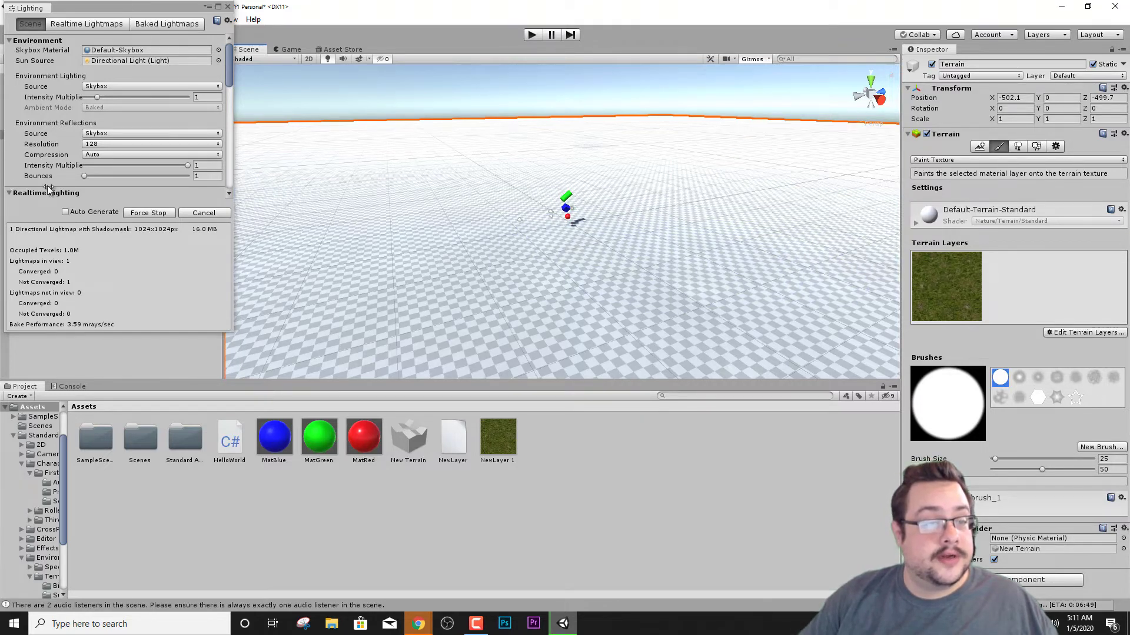
left_click(144, 215)
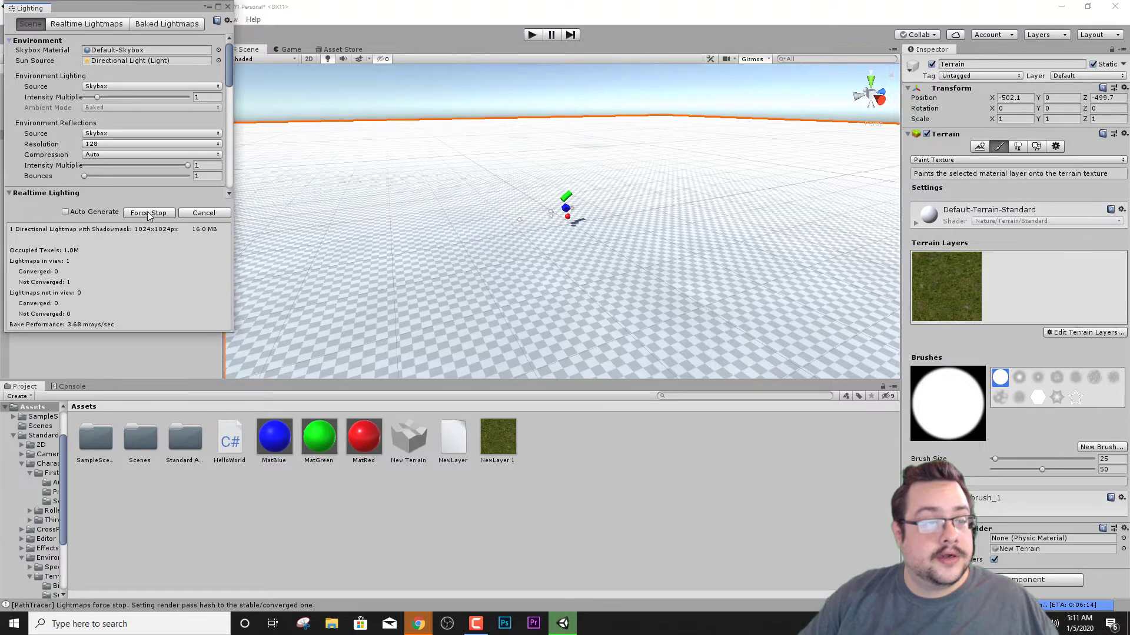
Paint NewLayer 1 grass around the cube, sphere and cylinder, then close the Lighting window.
left_click(961, 294)
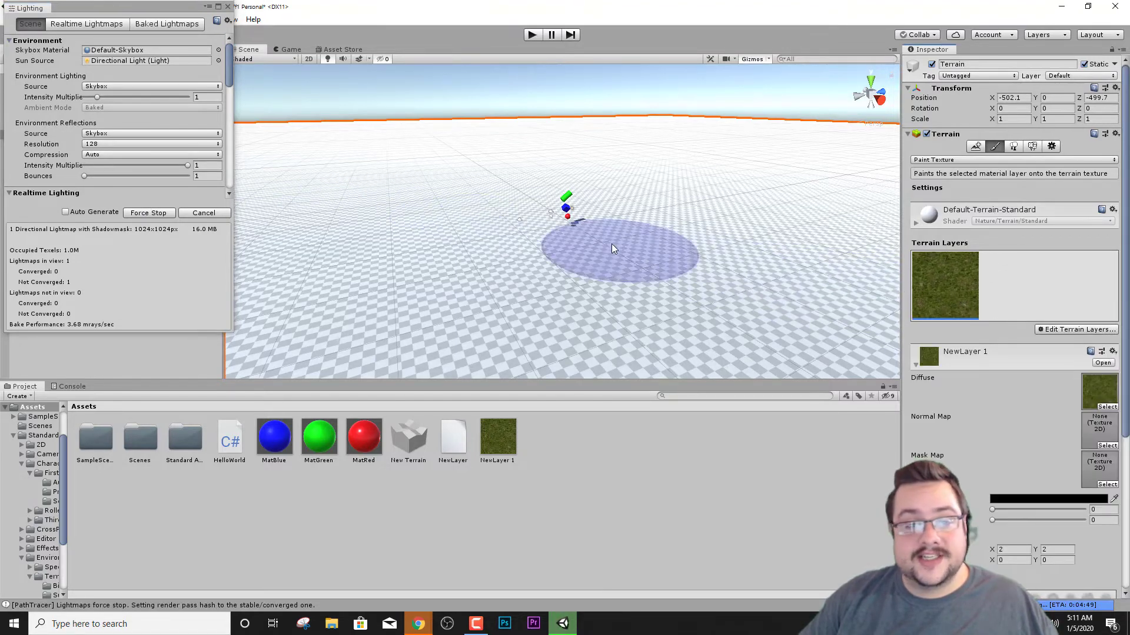
mouse_move(612, 244)
left_mouse_down()
mouse_move(546, 253)
mouse_move(703, 216)
left_mouse_up()
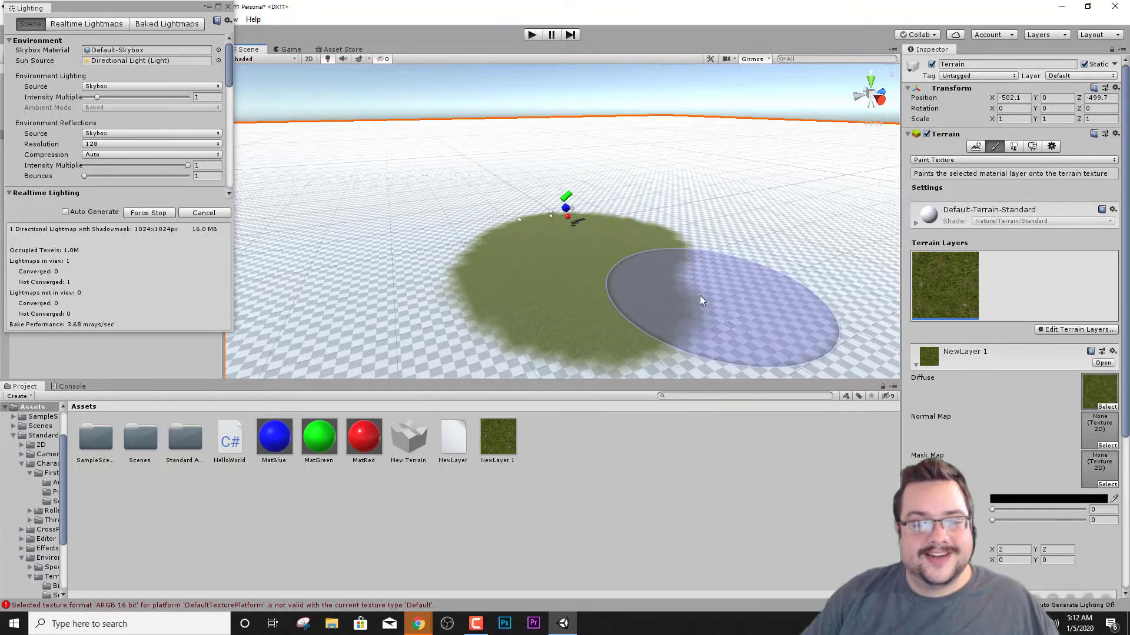
scroll(697, 298, "up", 6)
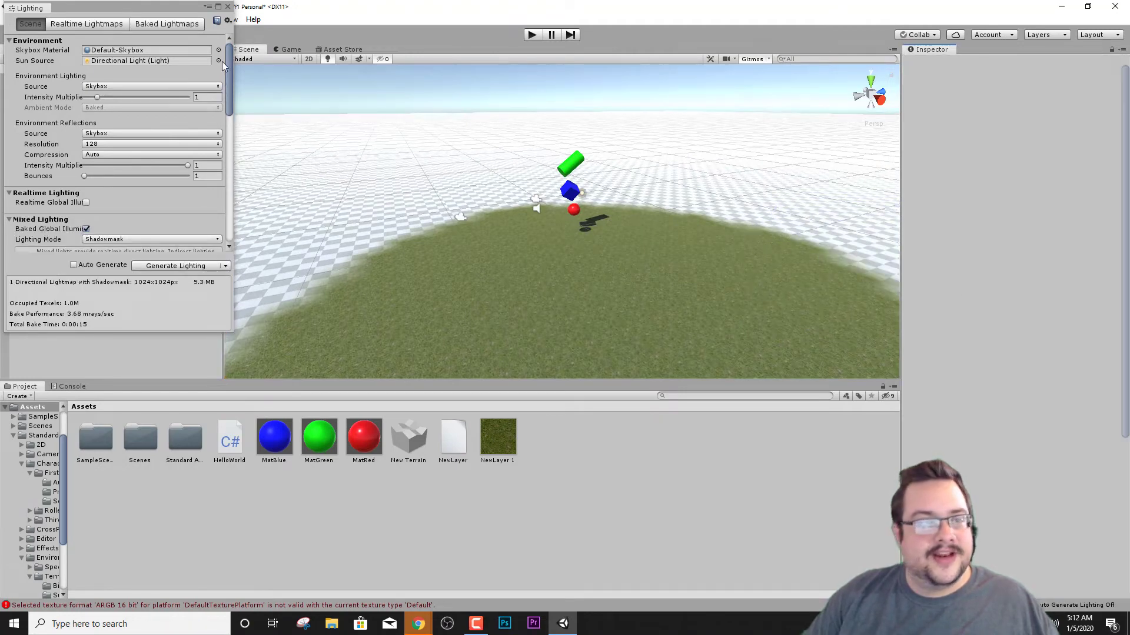
left_click(228, 7)
left_click(549, 230)
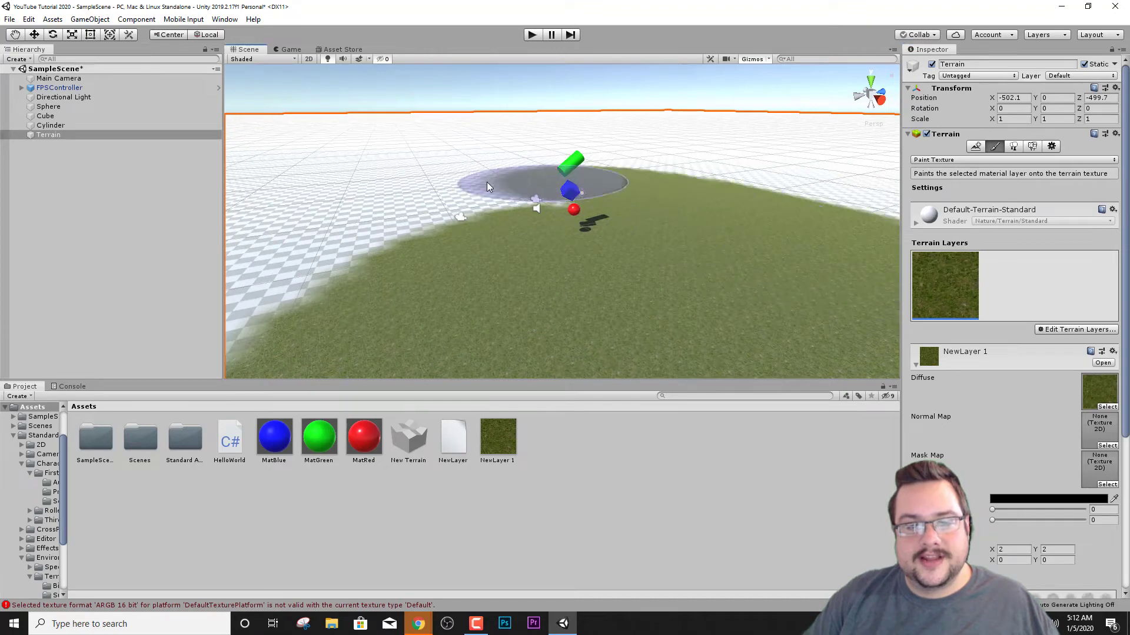
Enter Play mode to walk the scene in first person.
left_click(535, 34)
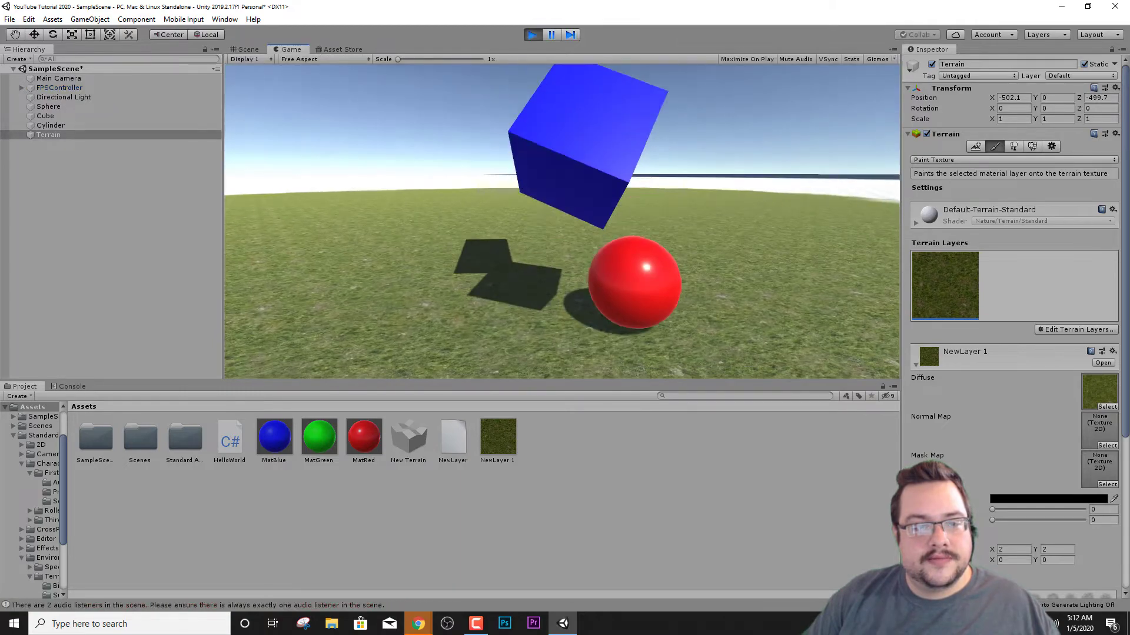
Walk around the cube, sphere and cylinder with W/S, then exit Play mode.
key("s")
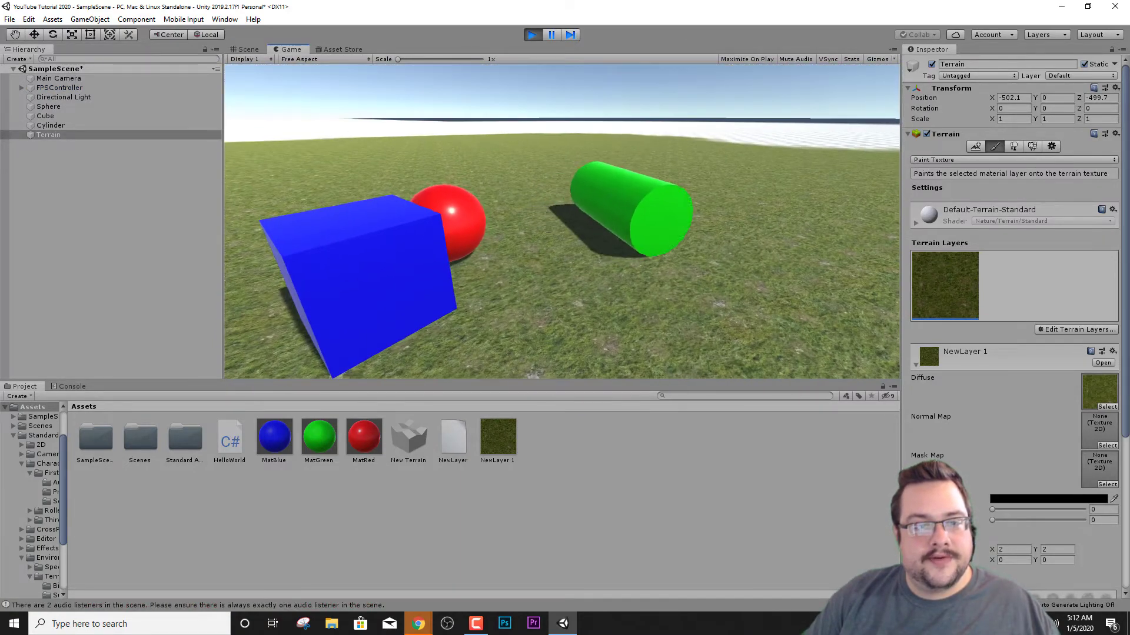
key("w")
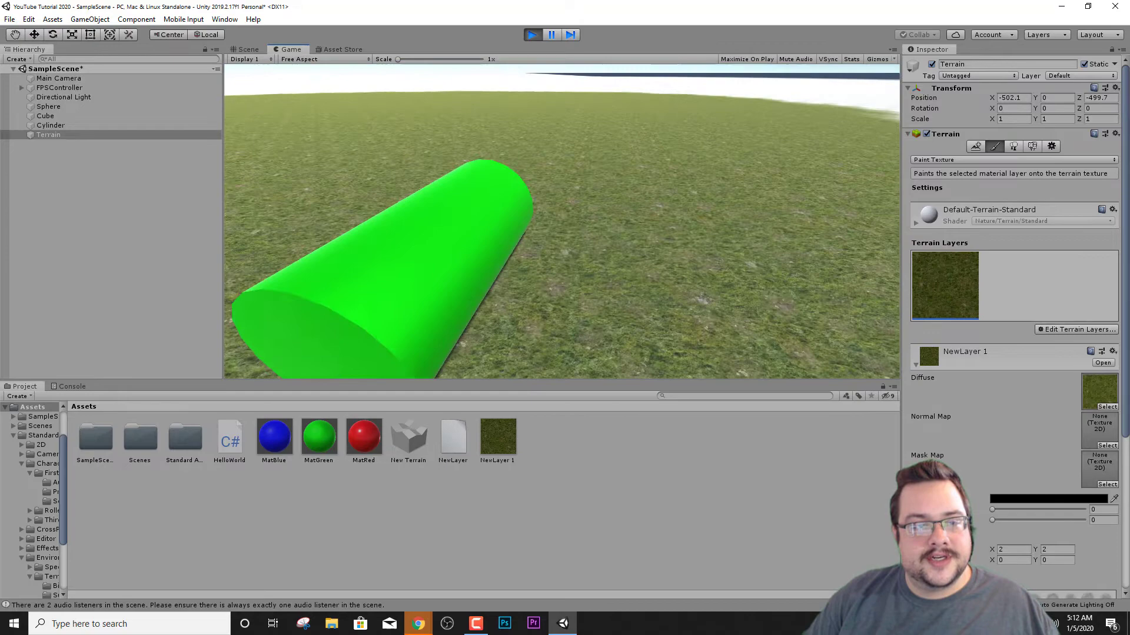
key("s")
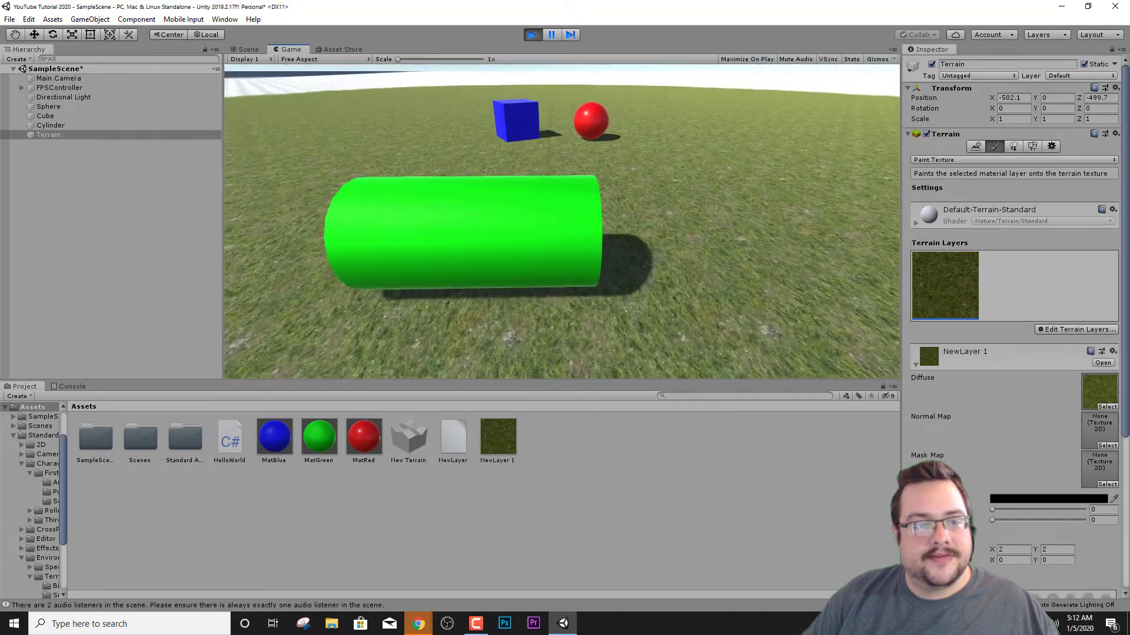
key("w")
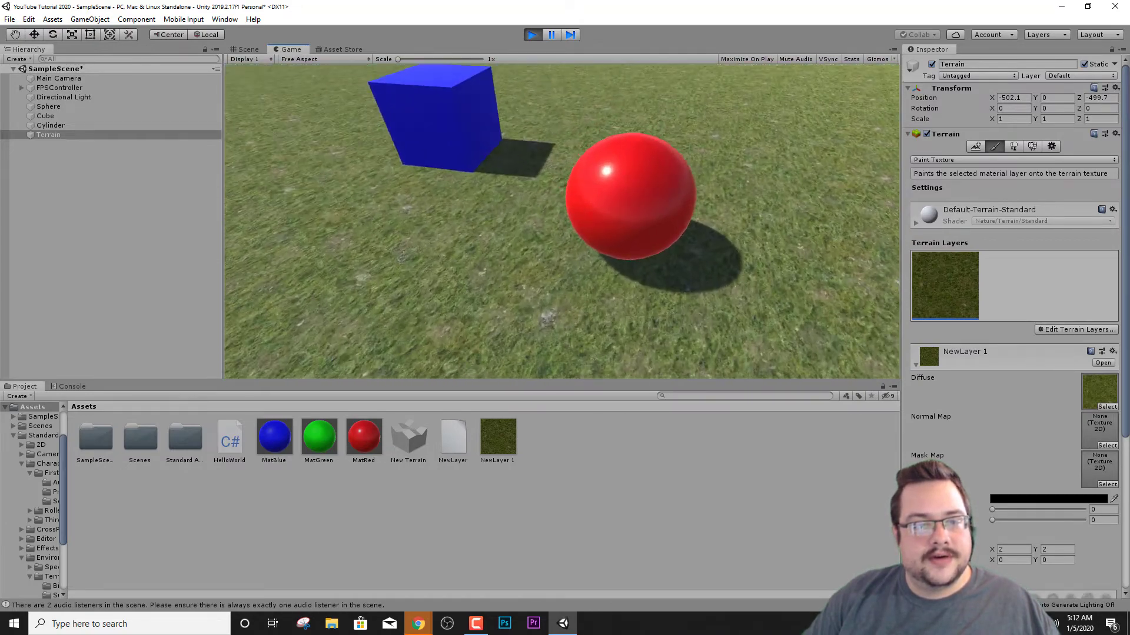
key("s")
key("Escape")
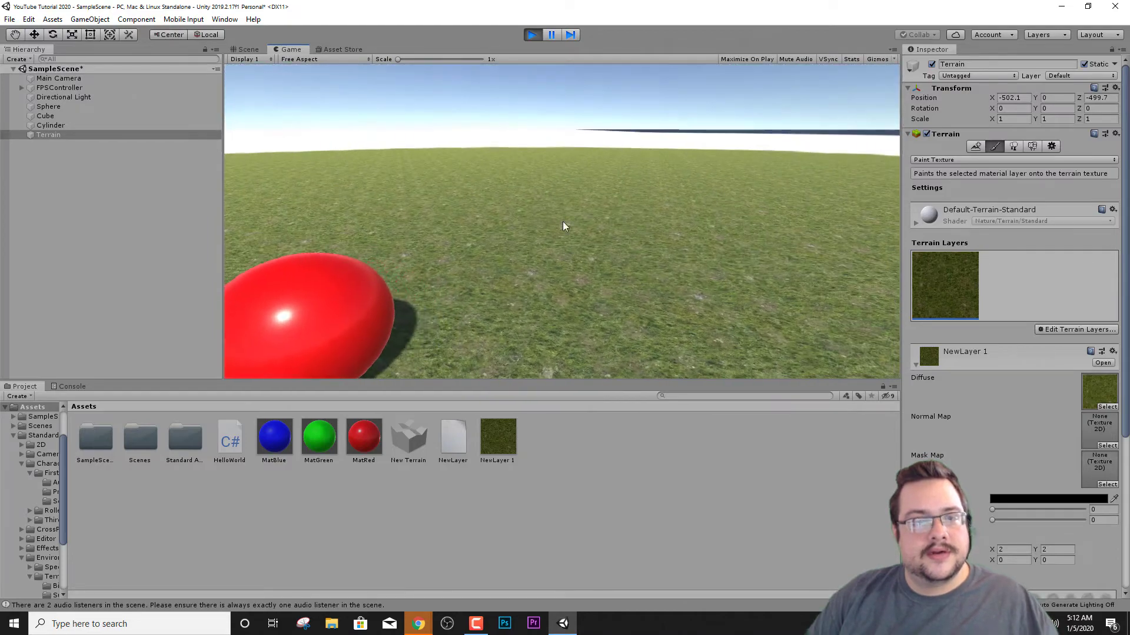
left_click(536, 35)
Paint grass over a much larger area of the terrain.
right_click_drag(605, 193, 648, 174)
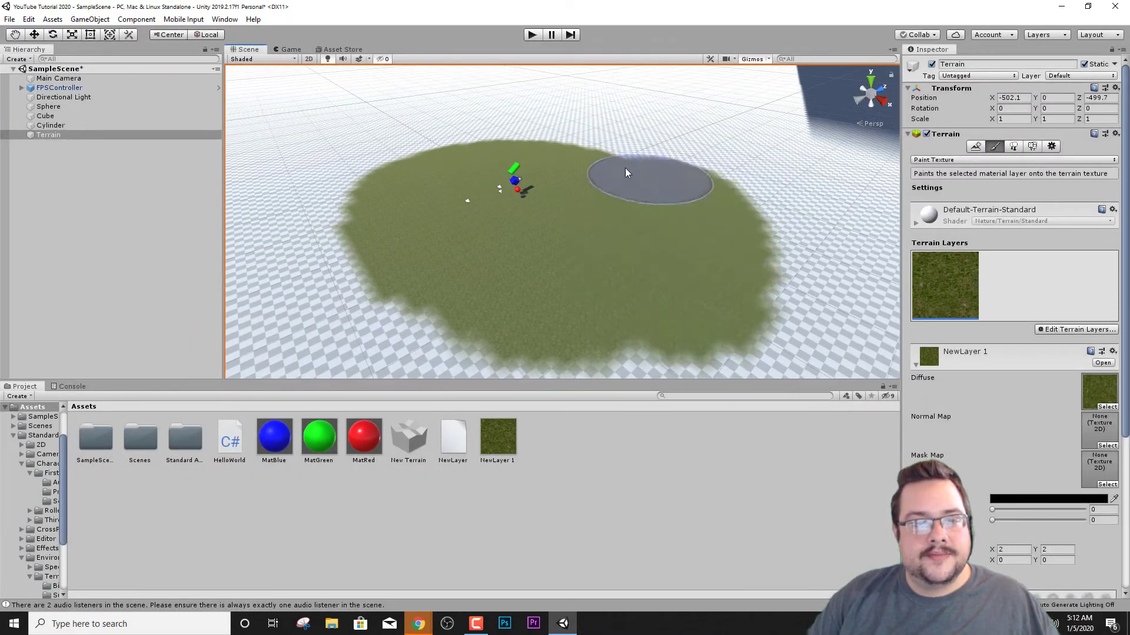
mouse_move(394, 236)
left_mouse_down()
mouse_move(716, 282)
mouse_move(414, 139)
left_mouse_up()
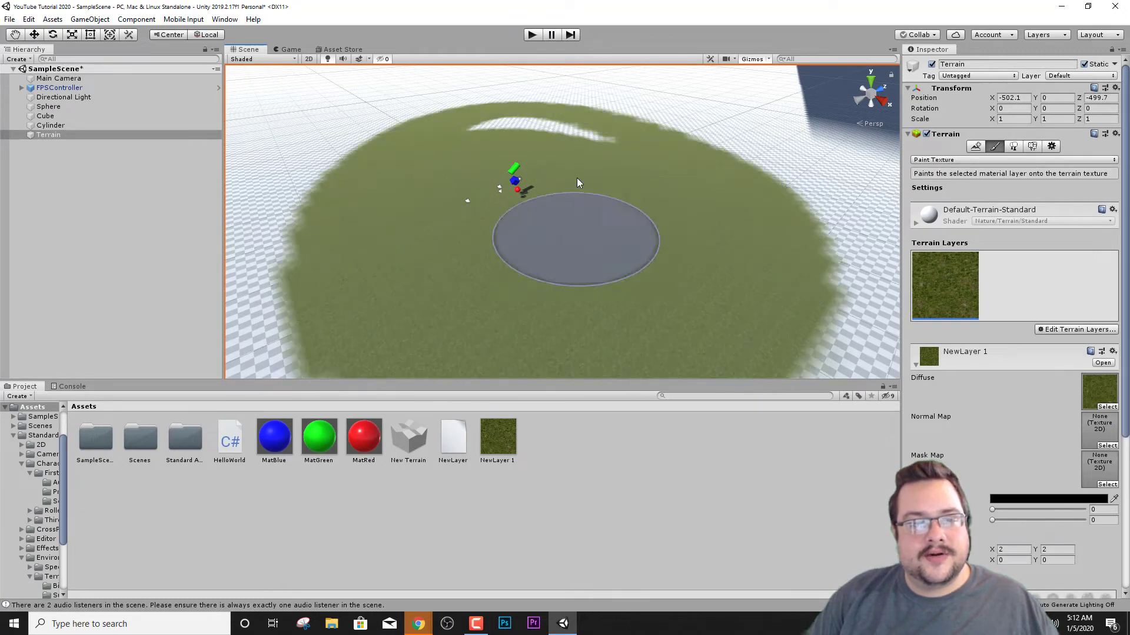
right_click_drag(506, 188, 594, 283)
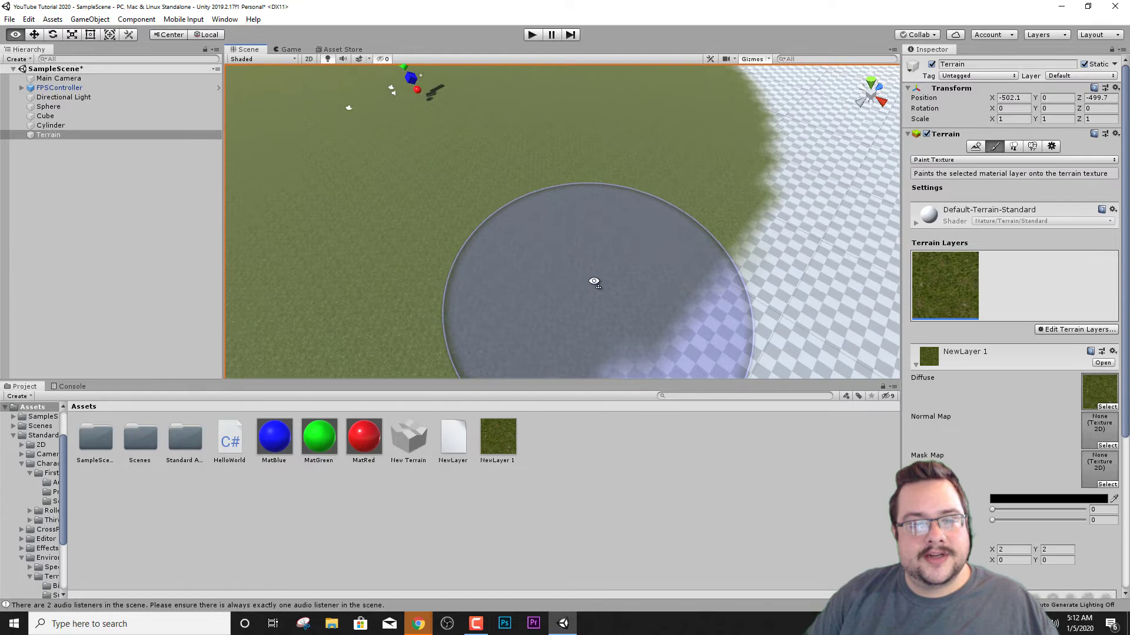
mouse_move(595, 282)
left_mouse_down("alt")
mouse_move(527, 227)
mouse_move(585, 177)
mouse_move(583, 198)
mouse_move(634, 202)
left_mouse_up("alt")
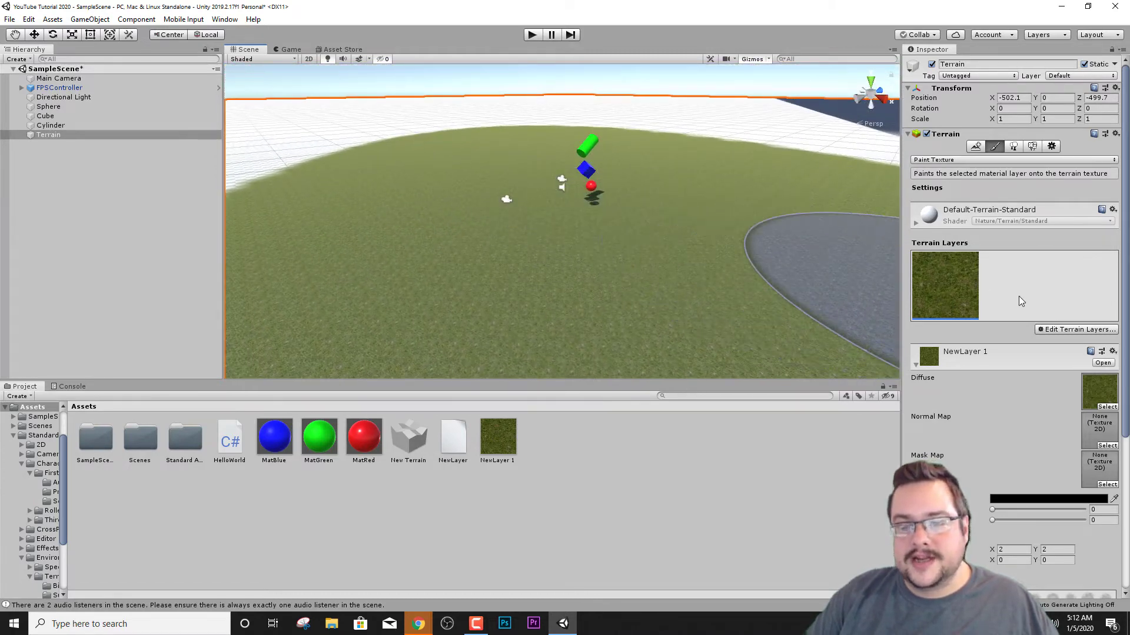
Create terrain layer NewLayer 2 from the GrassRockyAlbedo texture found by searching 'grass'.
left_click(1069, 329)
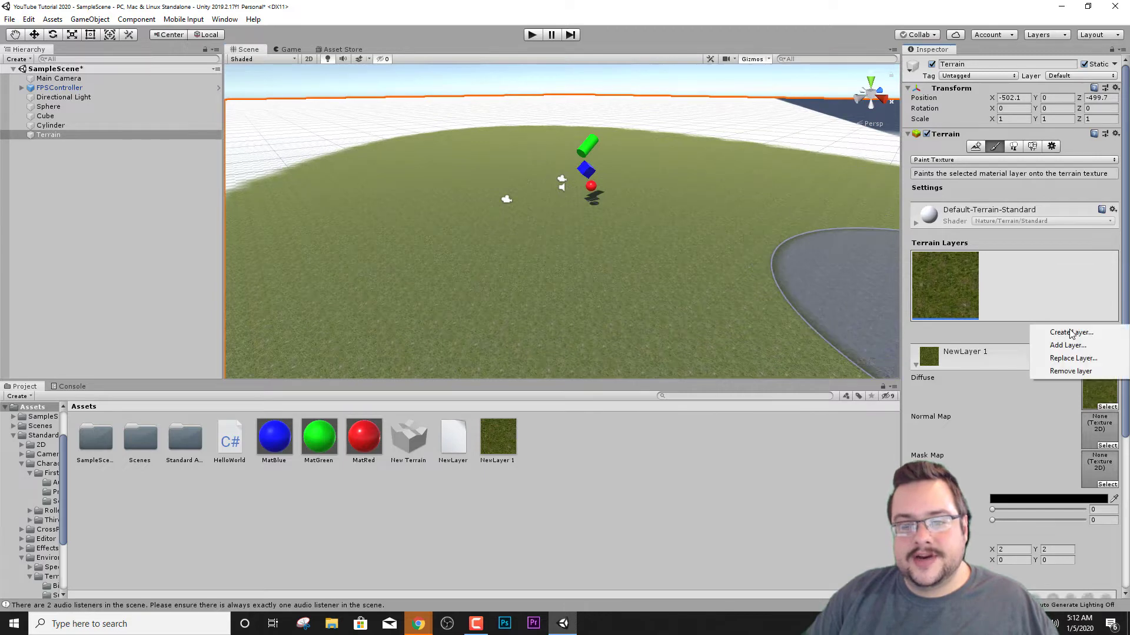
left_click(1025, 338)
scroll(1026, 338, "down", 7)
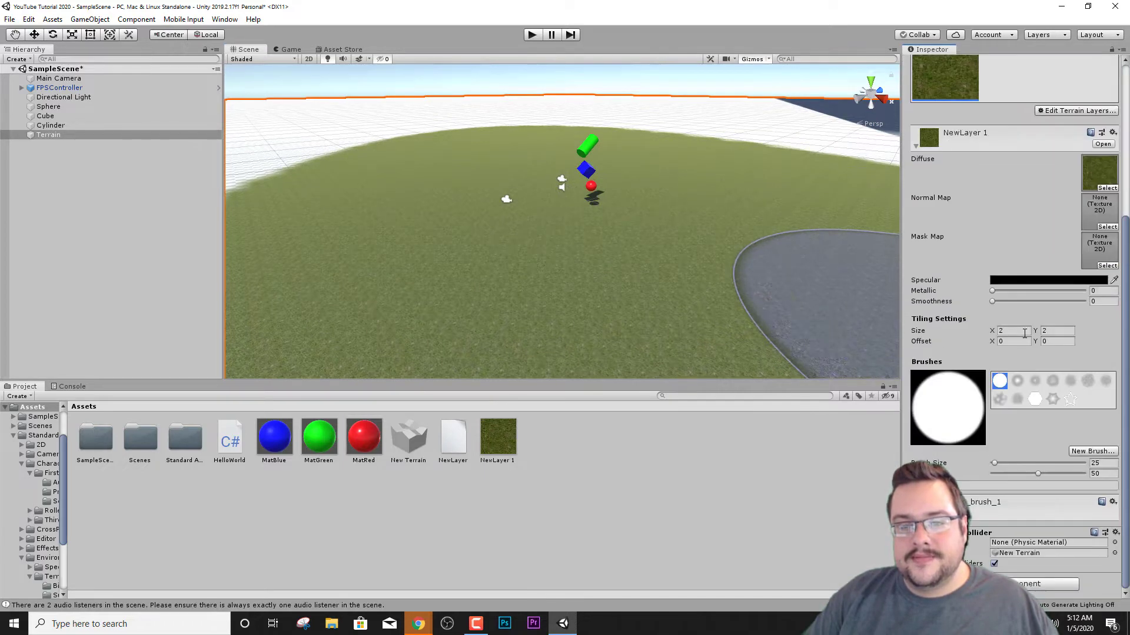
scroll(1025, 338, "up", 7)
left_click(1062, 331)
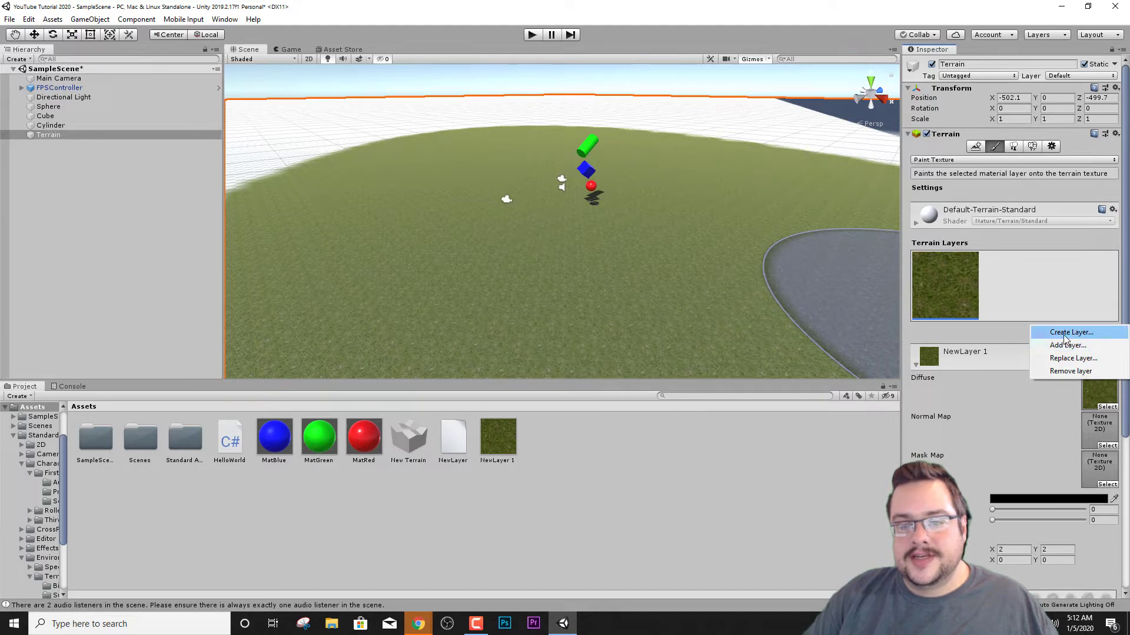
left_click(1065, 334)
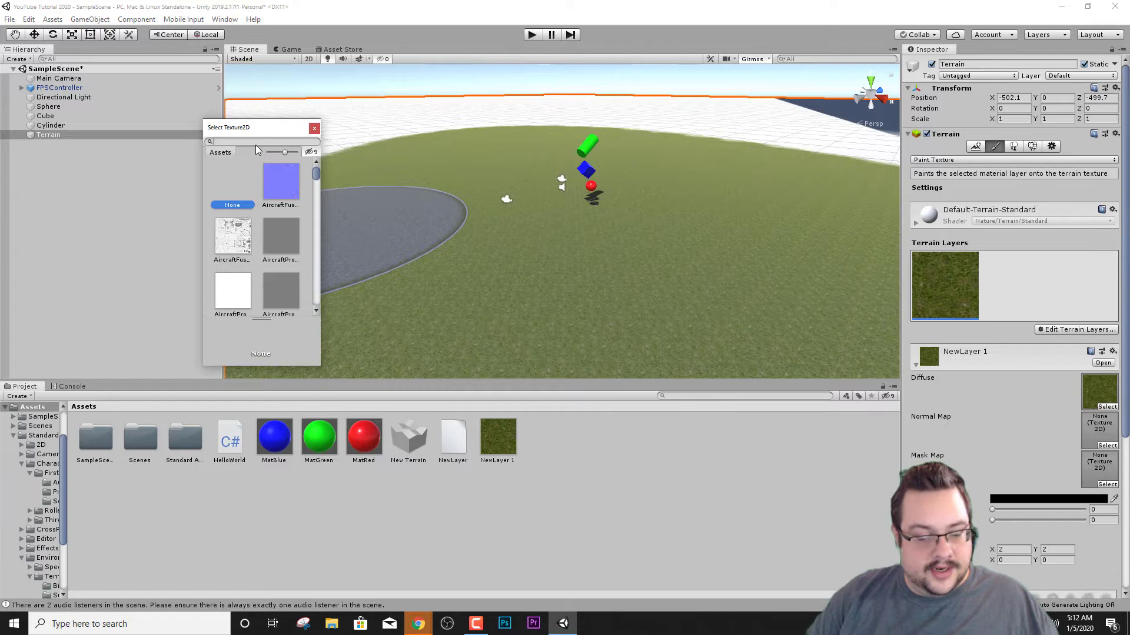
type("grass")
left_click(229, 293)
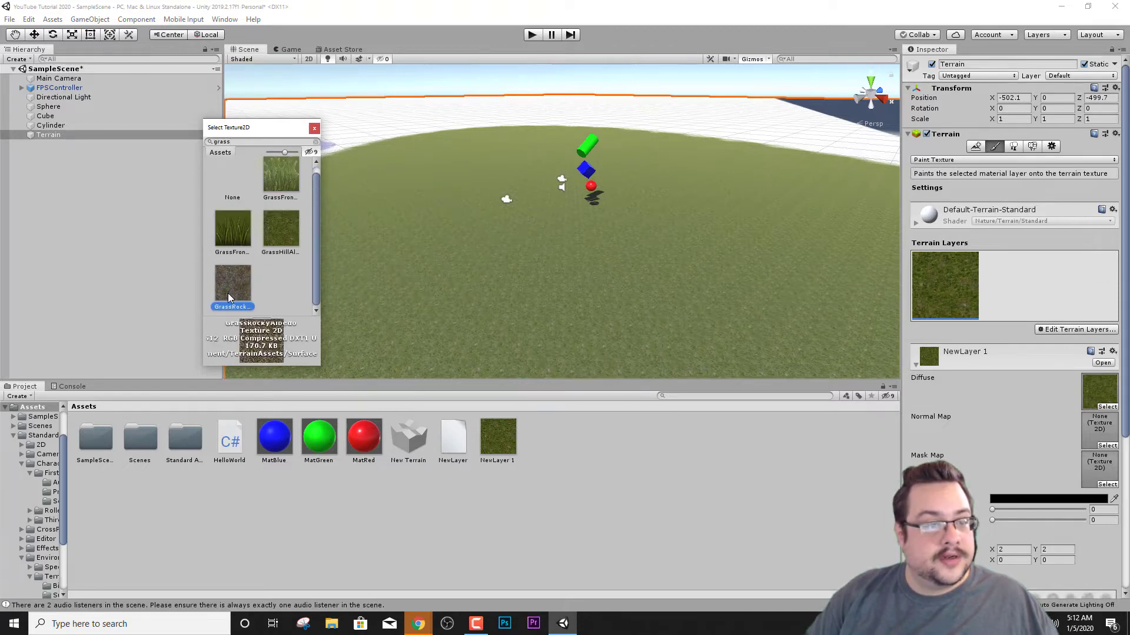
double_click(233, 286)
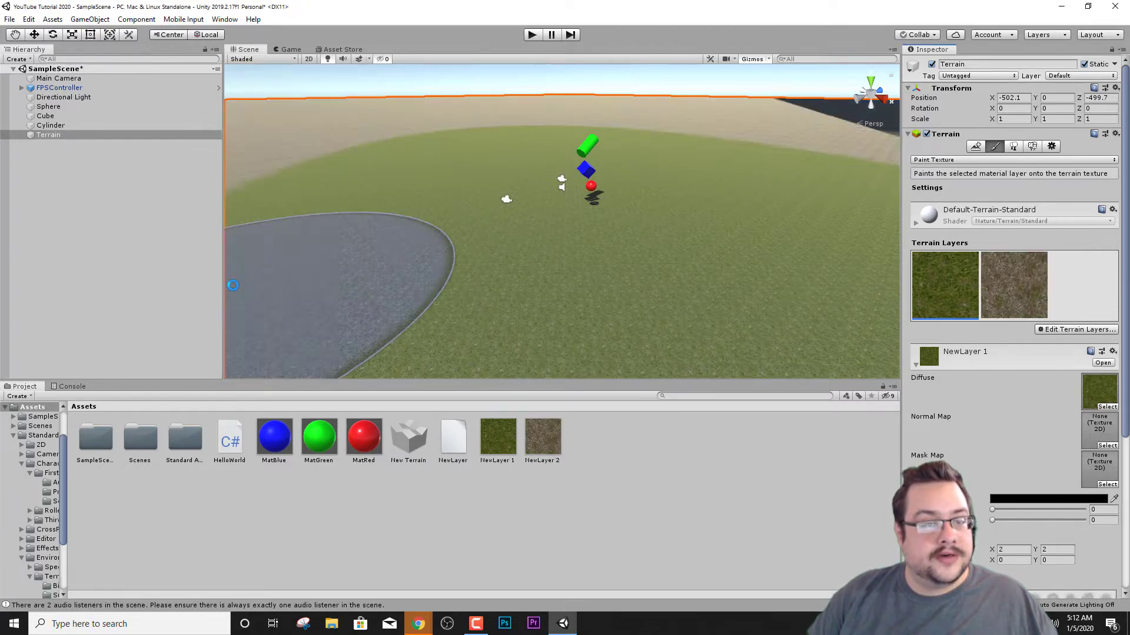
Paint a winding rocky path with NewLayer 2 through the grass, using brush size 7.
right_click_drag(365, 161, 112, 146)
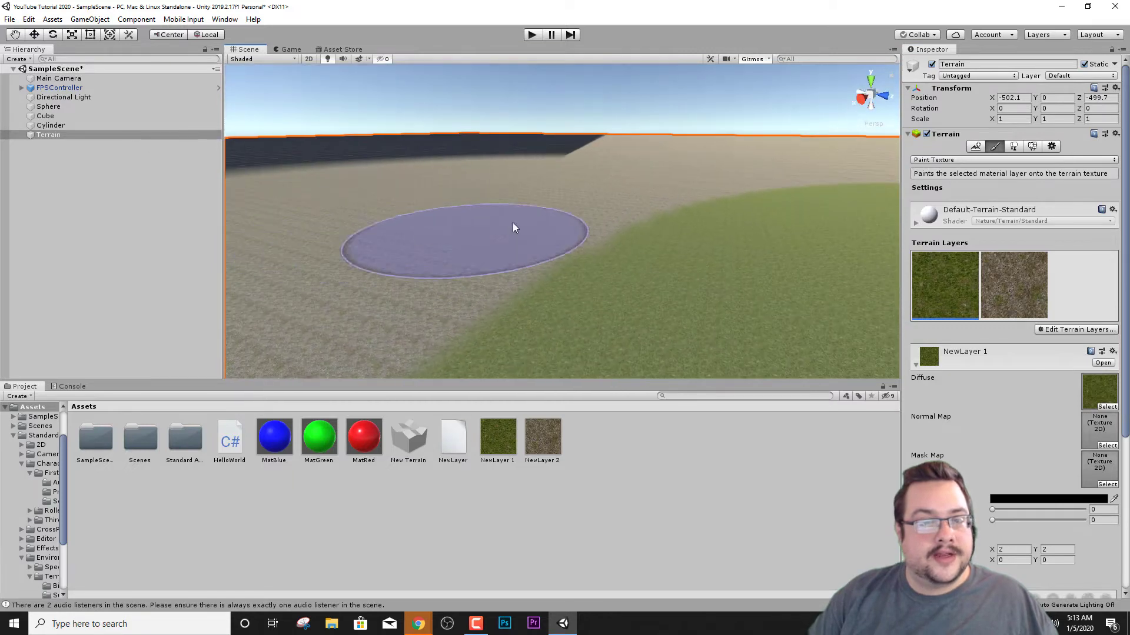
mouse_move(630, 211)
left_mouse_down()
mouse_move(602, 214)
mouse_move(415, 315)
left_mouse_up()
left_click(1015, 274)
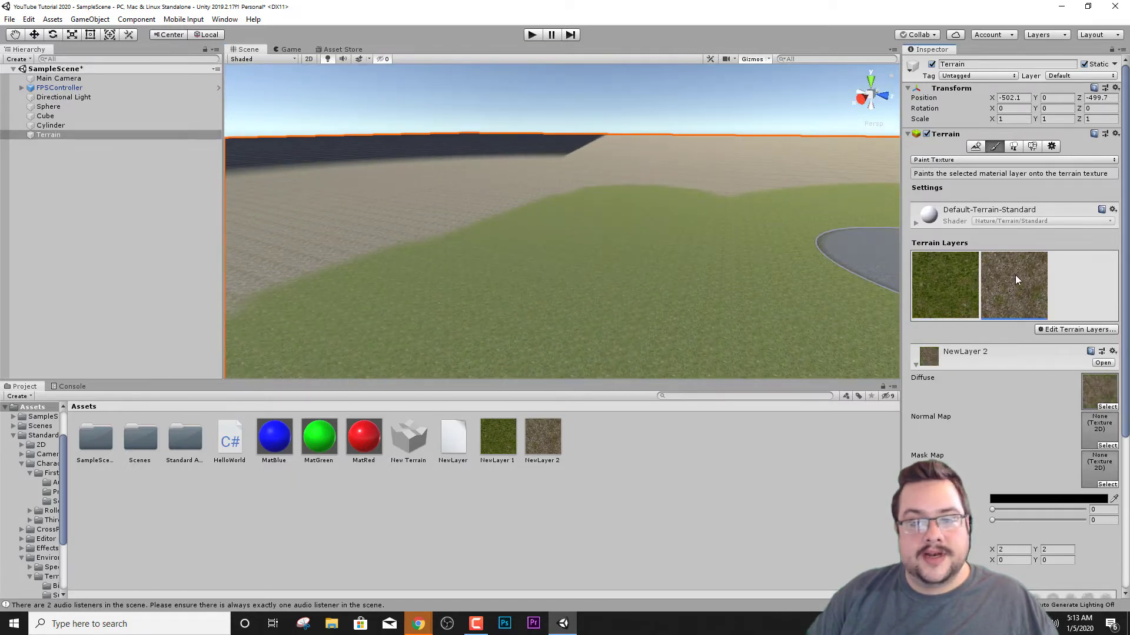
mouse_move(673, 207)
left_mouse_down()
mouse_move(448, 298)
mouse_move(554, 191)
left_mouse_up()
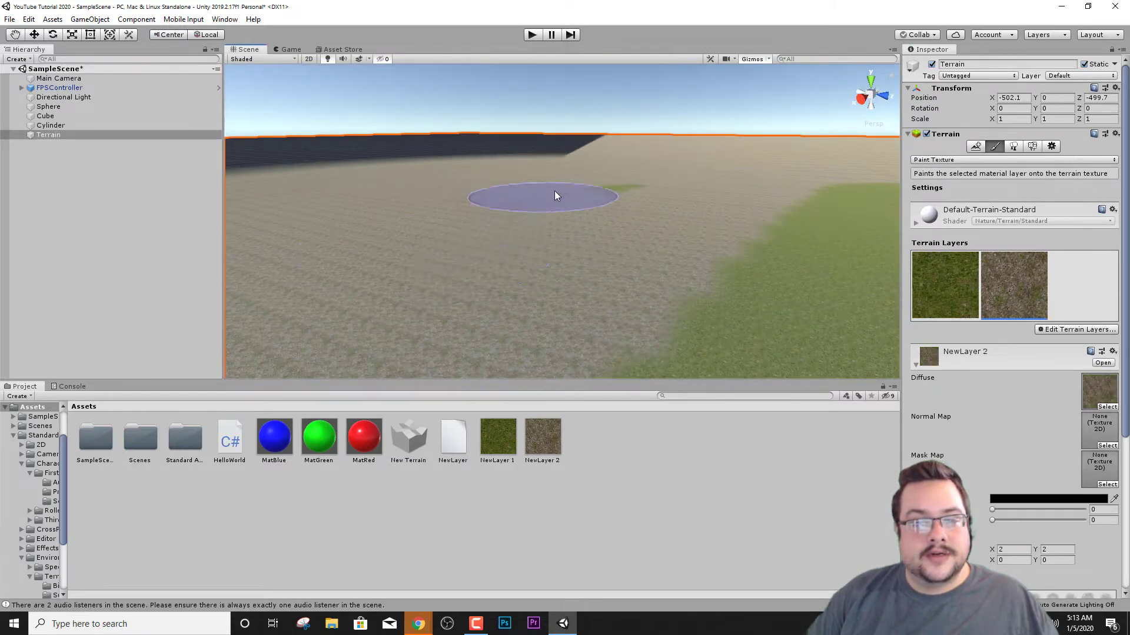
mouse_move(565, 251)
right_mouse_down()
mouse_move(607, 284)
mouse_move(629, 278)
mouse_move(540, 151)
mouse_move(835, 371)
mouse_move(736, 294)
mouse_move(757, 298)
mouse_move(756, 317)
right_mouse_up()
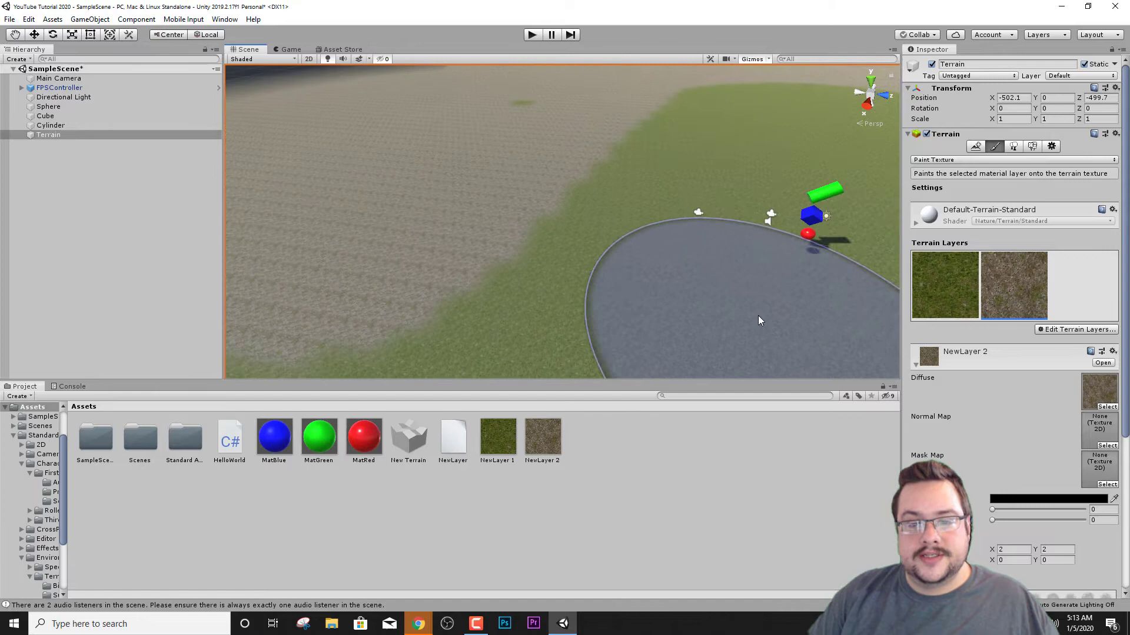
scroll(1006, 453, "down", 3)
scroll(1007, 452, "down", 3)
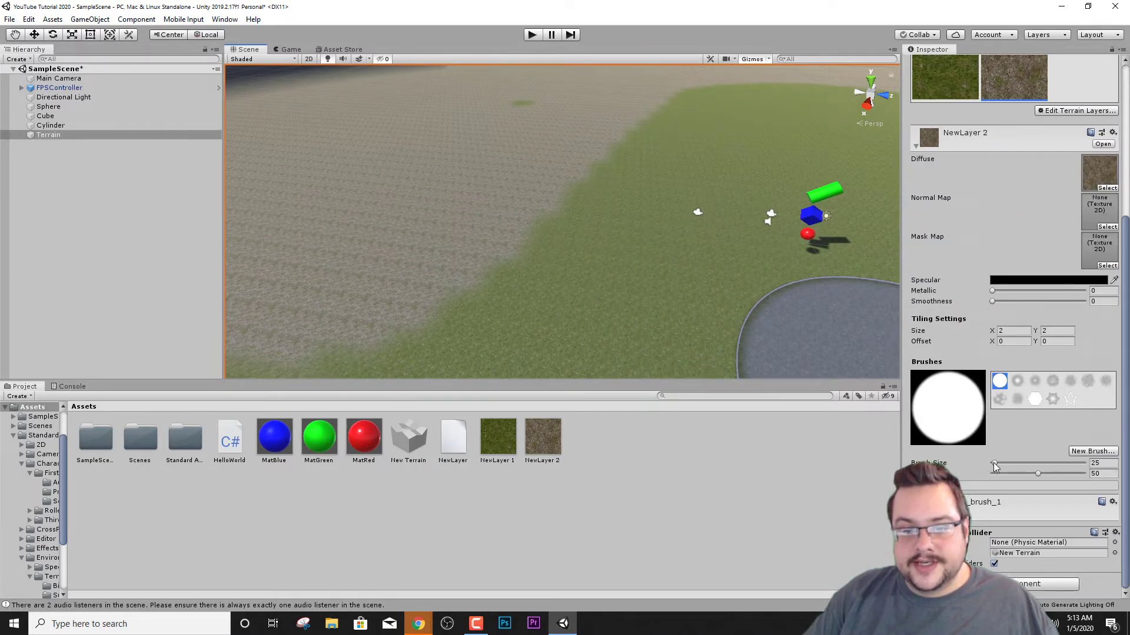
left_click_drag(994, 464, 991, 464)
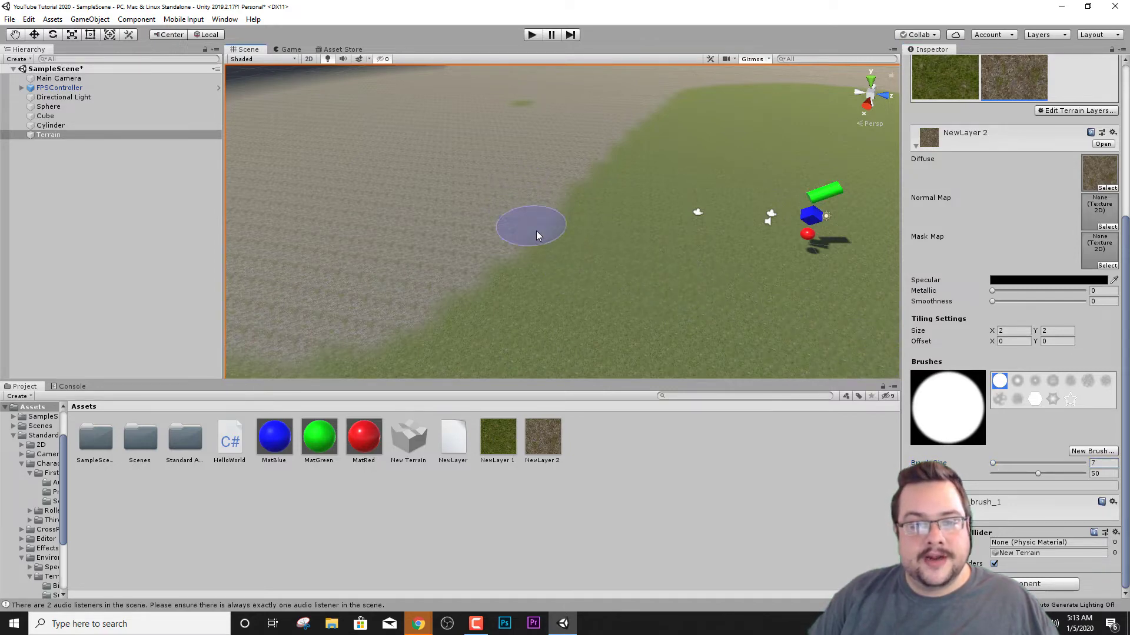
right_click_drag(850, 256, 1015, 248)
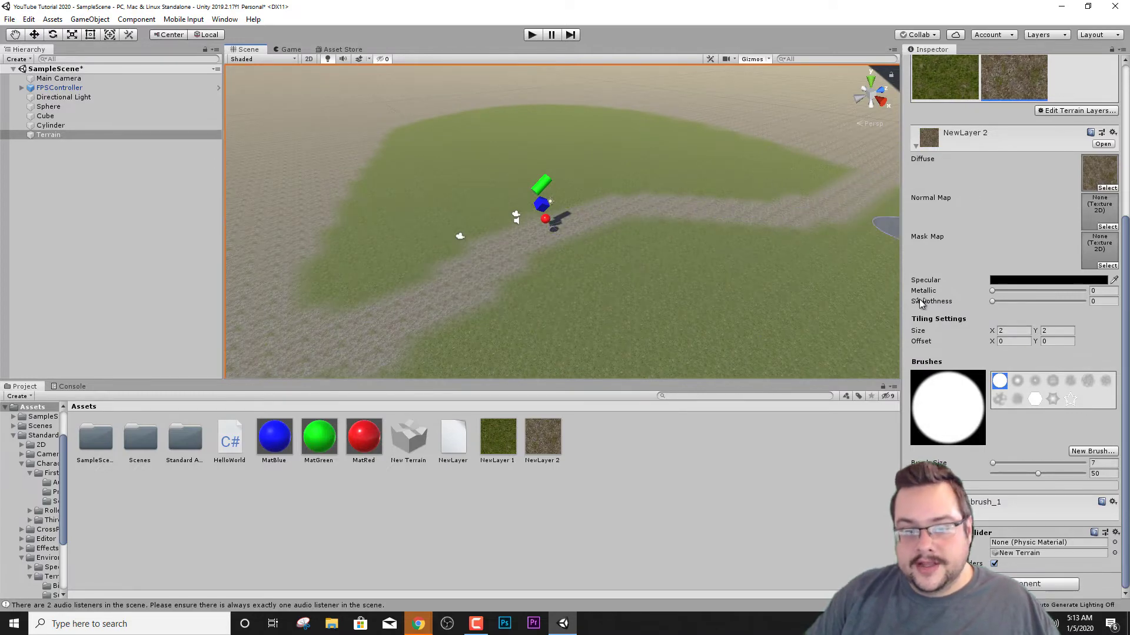
scroll(977, 206, "up", 5)
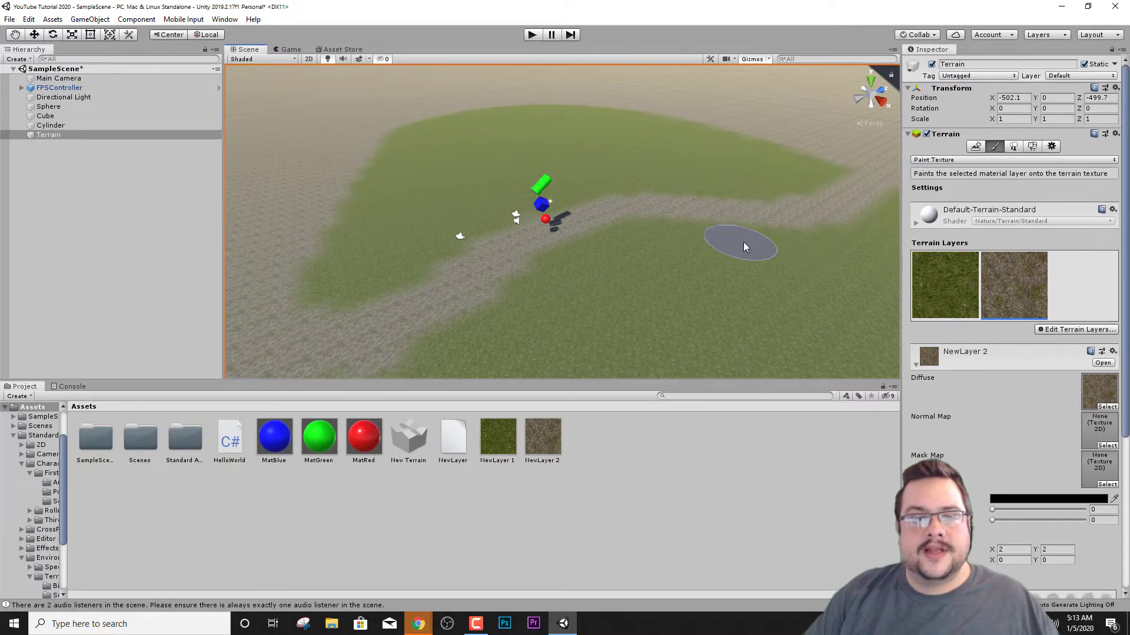
mouse_move(743, 242)
left_mouse_down("alt")
mouse_move(746, 191)
mouse_move(824, 221)
mouse_move(588, 227)
mouse_move(695, 232)
mouse_move(832, 206)
left_mouse_up("alt")
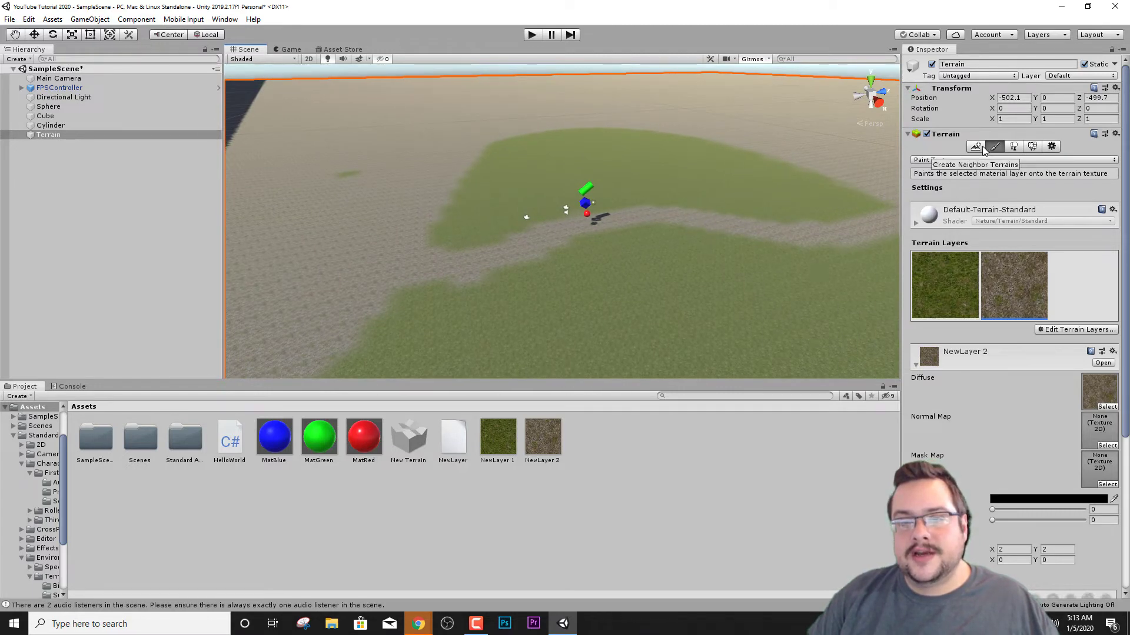
Switch to the Raise or Lower Terrain tool and undo a test pillar.
left_click(940, 161)
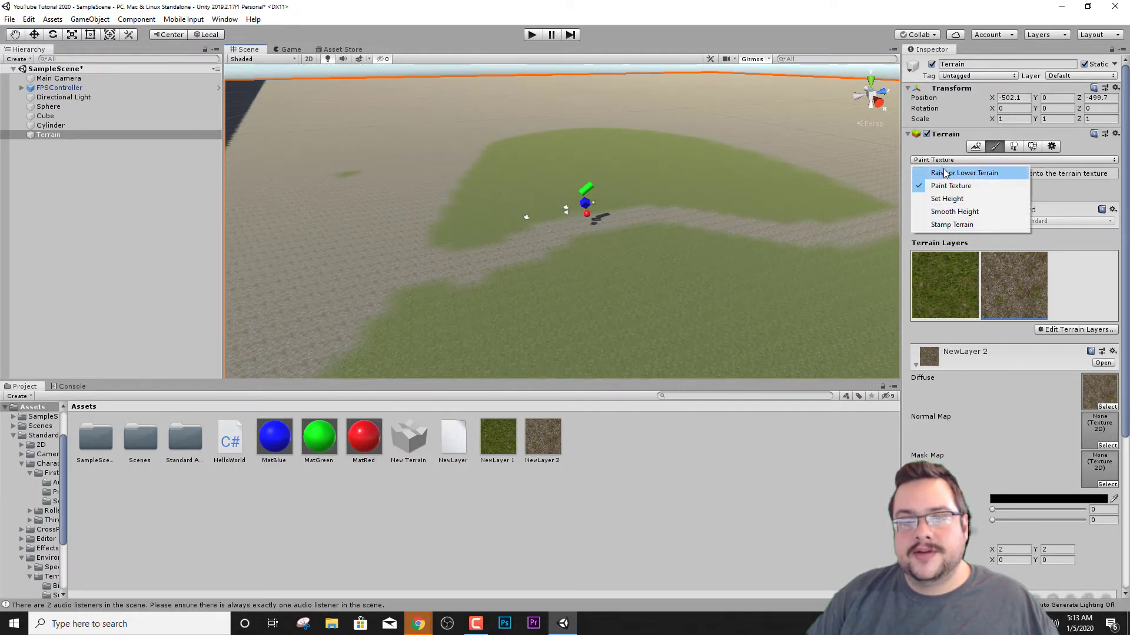
left_click(945, 173)
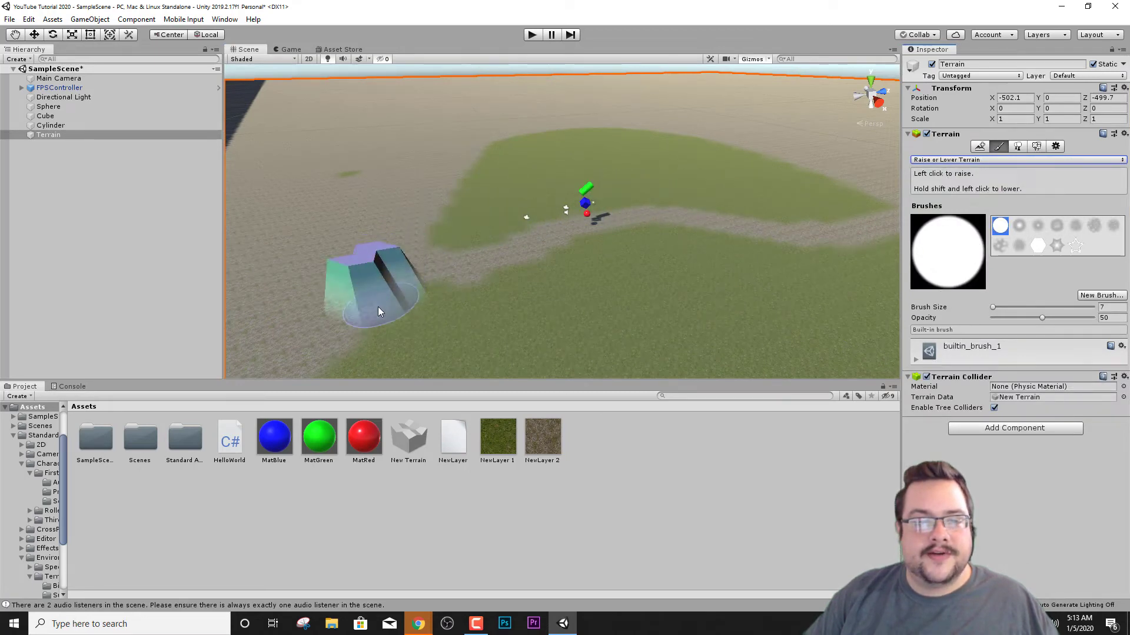
mouse_move(363, 323)
left_mouse_down()
mouse_move(406, 238)
mouse_move(328, 244)
mouse_move(254, 221)
left_mouse_up()
key("ctrl+z")
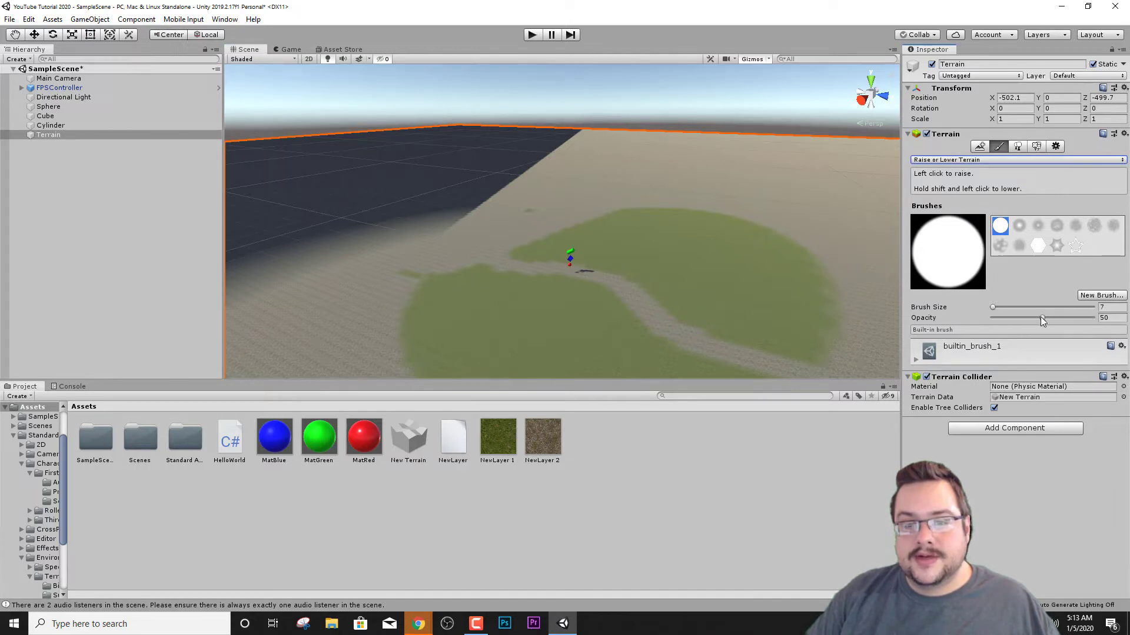
Lower the Raise or Lower Terrain brush opacity to 5.6, undoing a test ridge.
left_click_drag(1040, 317, 1018, 318)
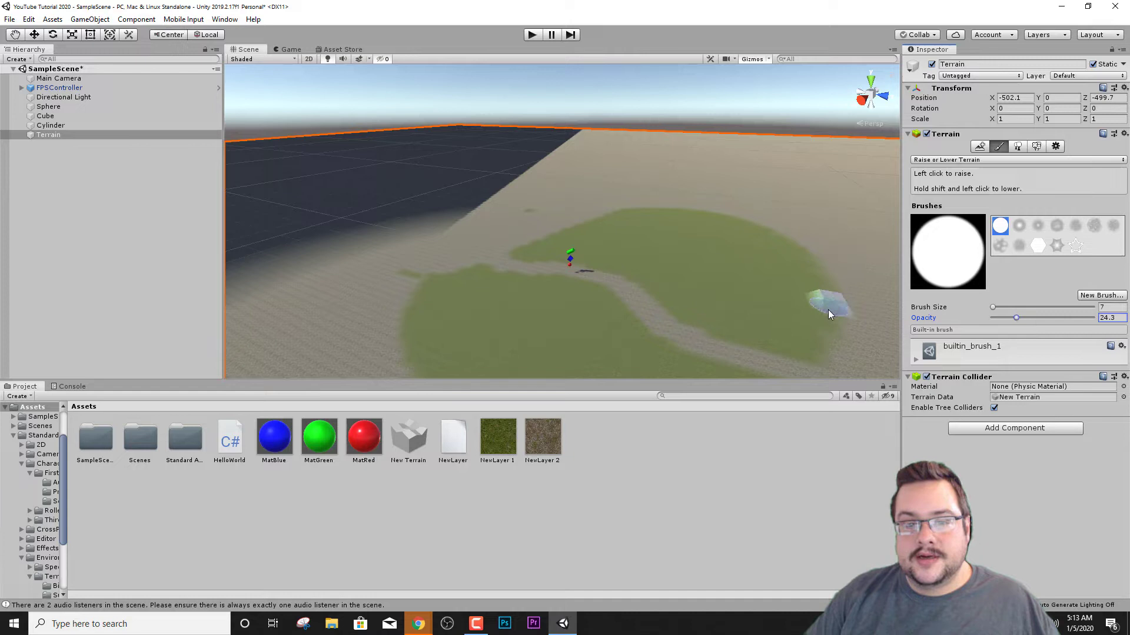
mouse_move(829, 359)
left_mouse_down()
mouse_move(836, 307)
mouse_move(754, 294)
left_mouse_up()
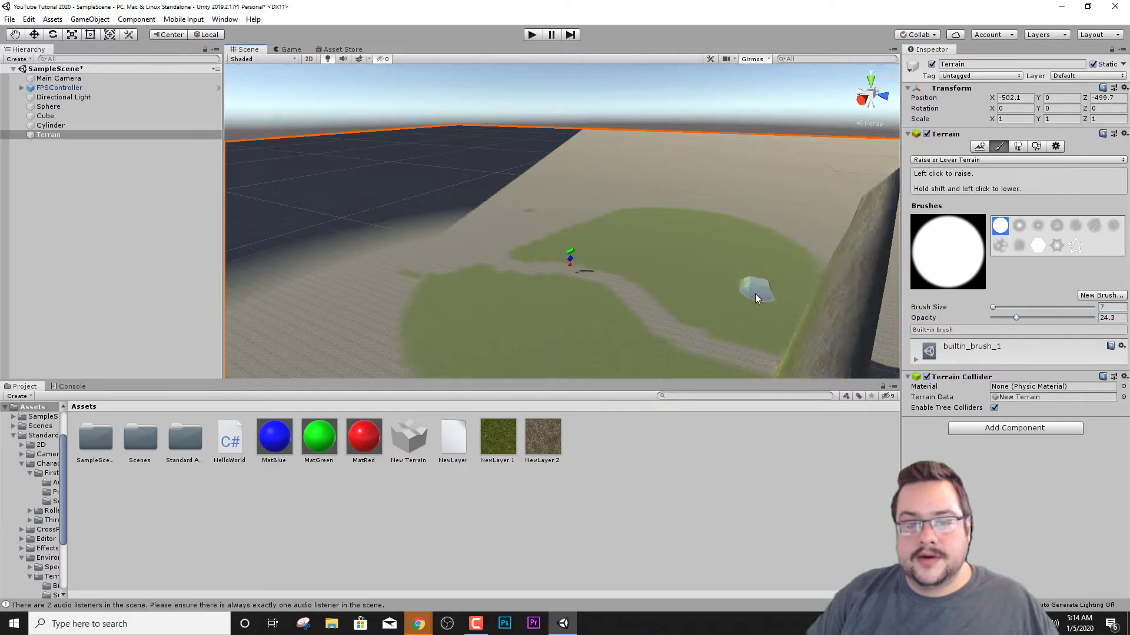
right_click_drag(756, 295, 817, 316)
key("ctrl+z")
key("ctrl+z")
key("ctrl+z")
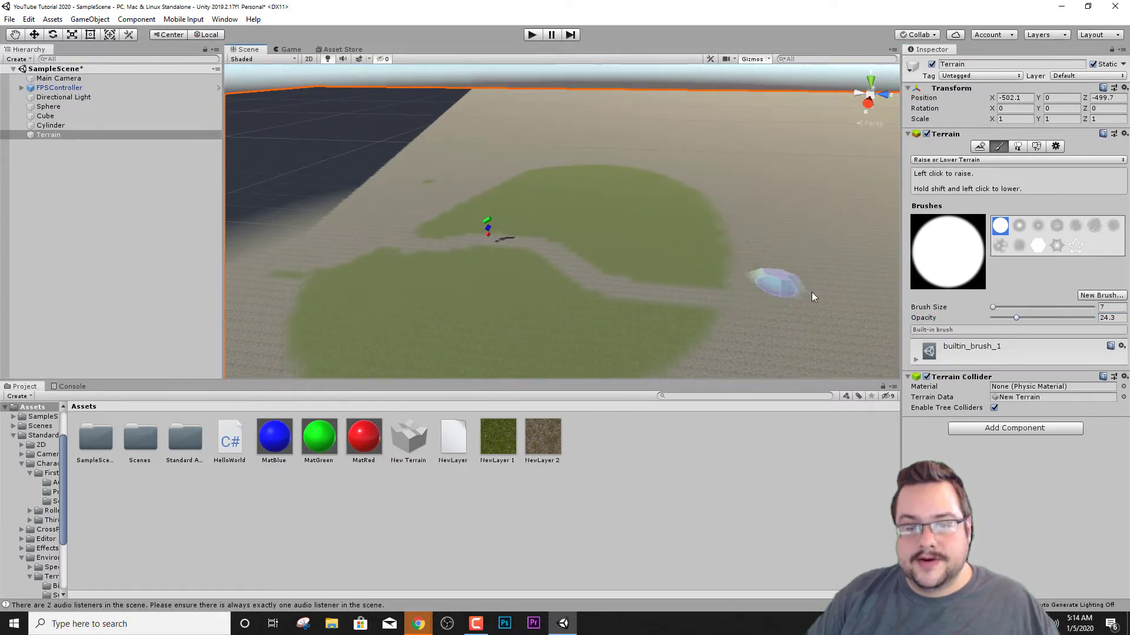
left_click(916, 360)
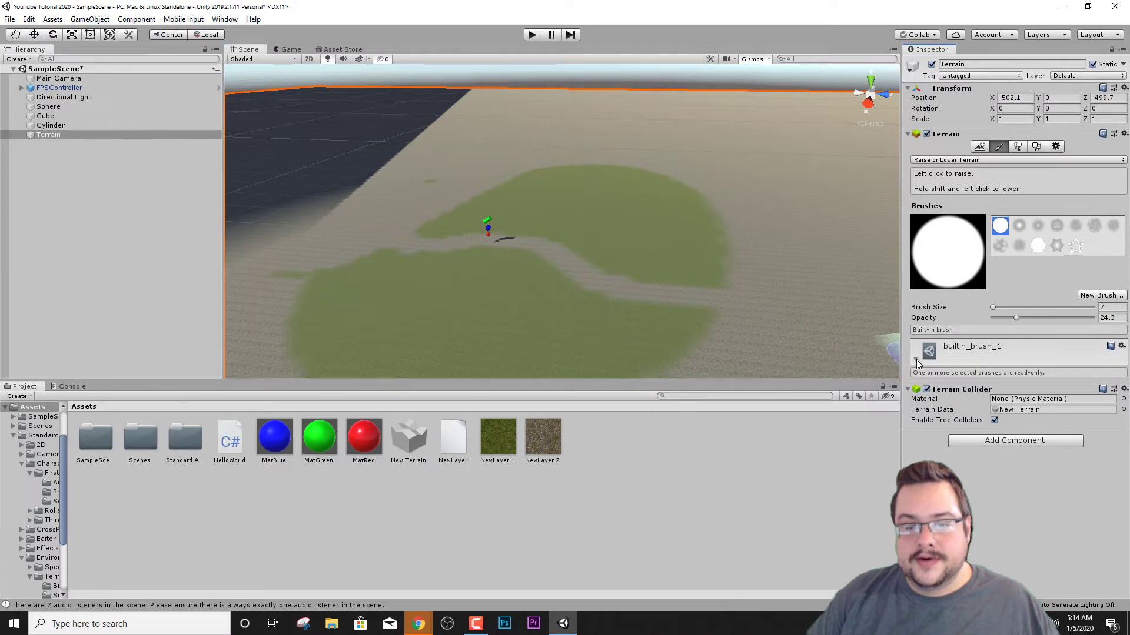
left_click(917, 359)
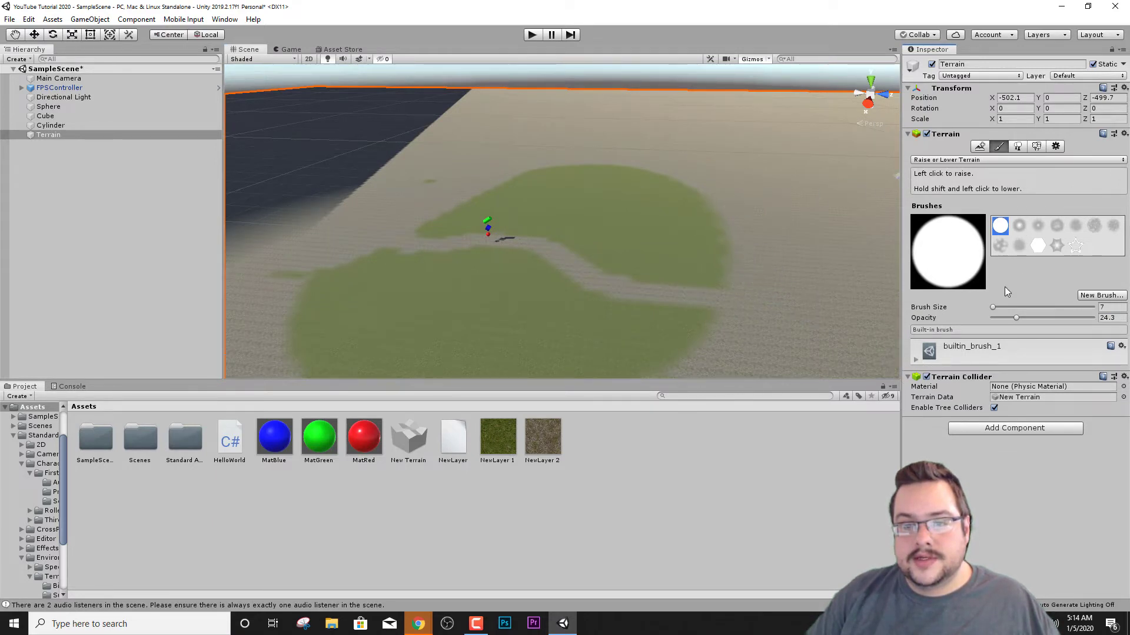
left_click_drag(1017, 316, 999, 319)
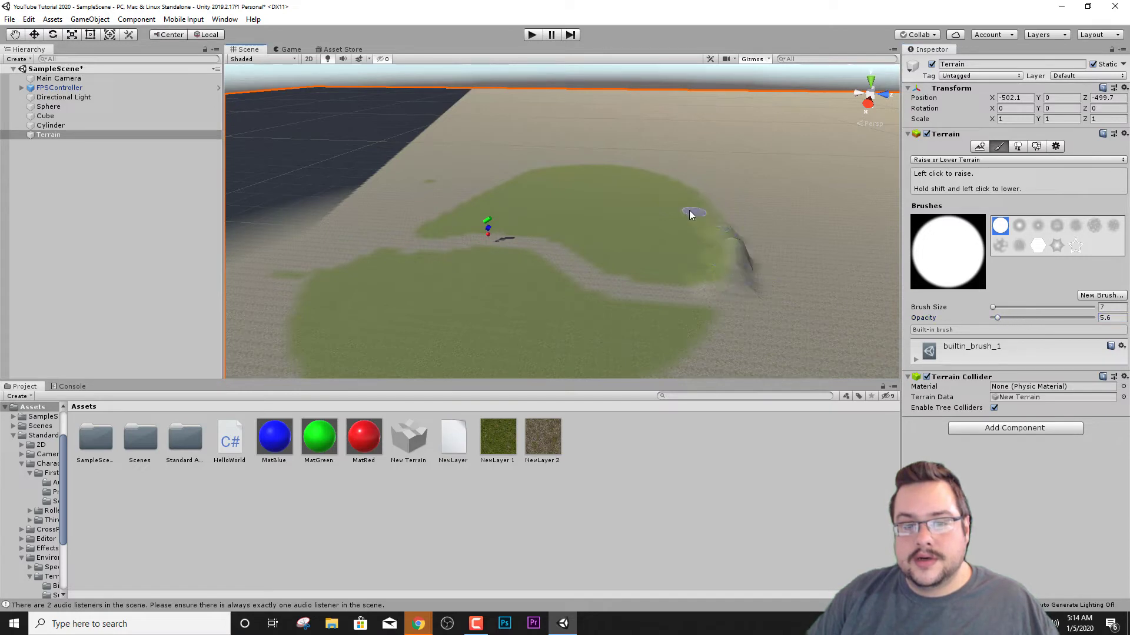
Raise mountain ridges along the meadow's back and left edges, then enter Play mode.
mouse_move(645, 192)
right_mouse_down()
mouse_move(630, 191)
mouse_move(696, 197)
right_mouse_up()
key("a")
key("w")
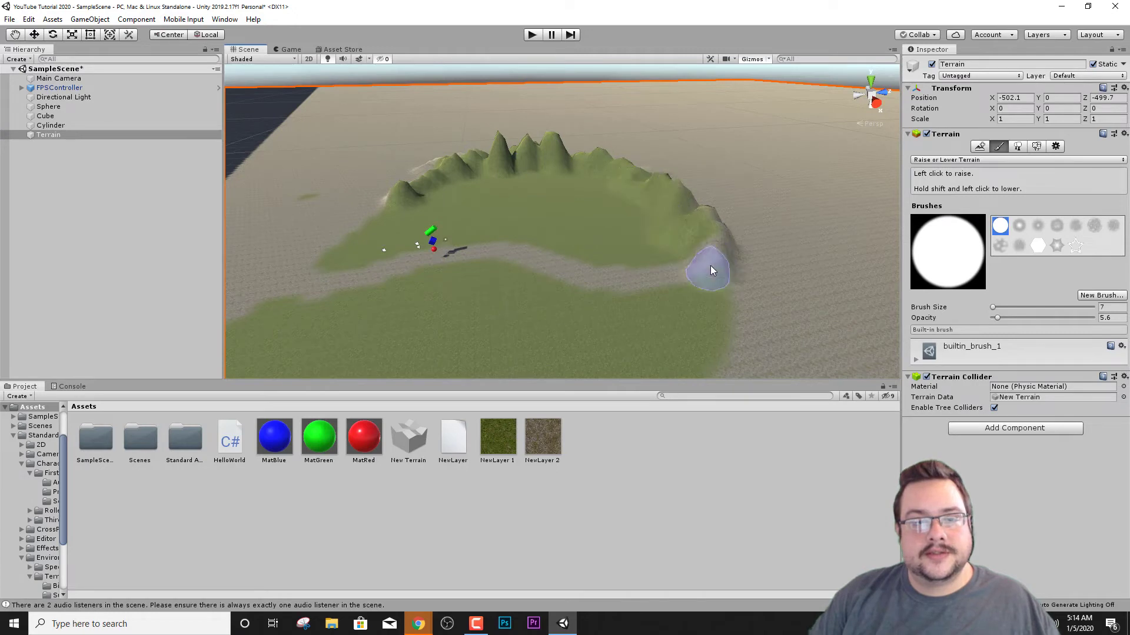
left_click_drag(690, 343, 687, 219)
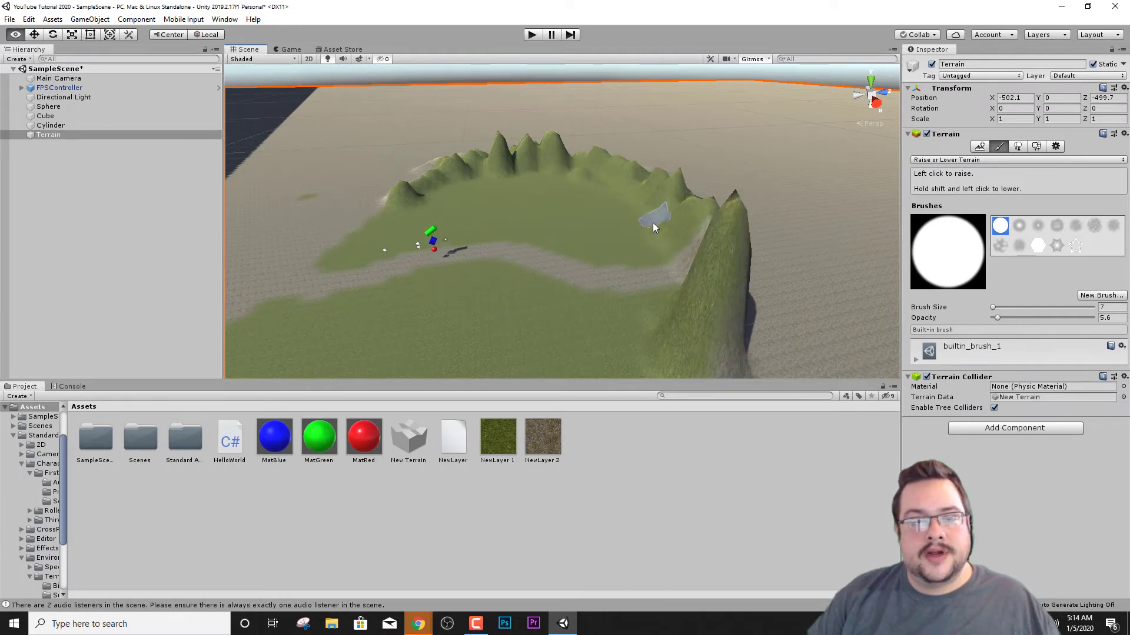
right_click_drag(652, 222, 485, 223)
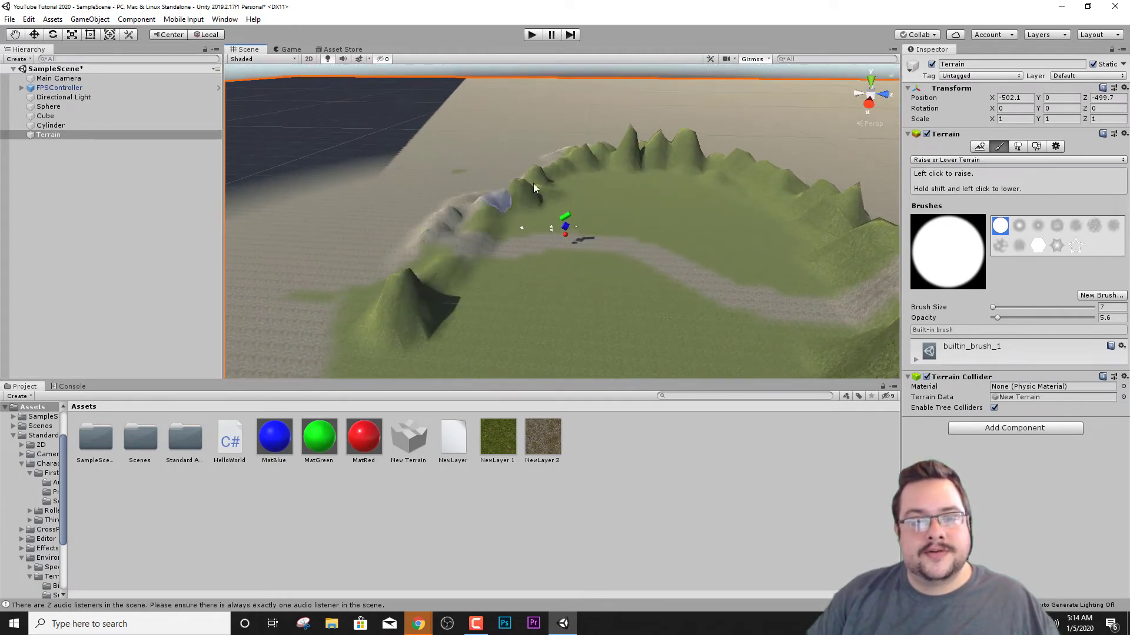
mouse_move(536, 187)
left_mouse_down()
mouse_move(420, 206)
mouse_move(332, 249)
mouse_move(363, 263)
mouse_move(374, 334)
mouse_move(390, 267)
left_mouse_up()
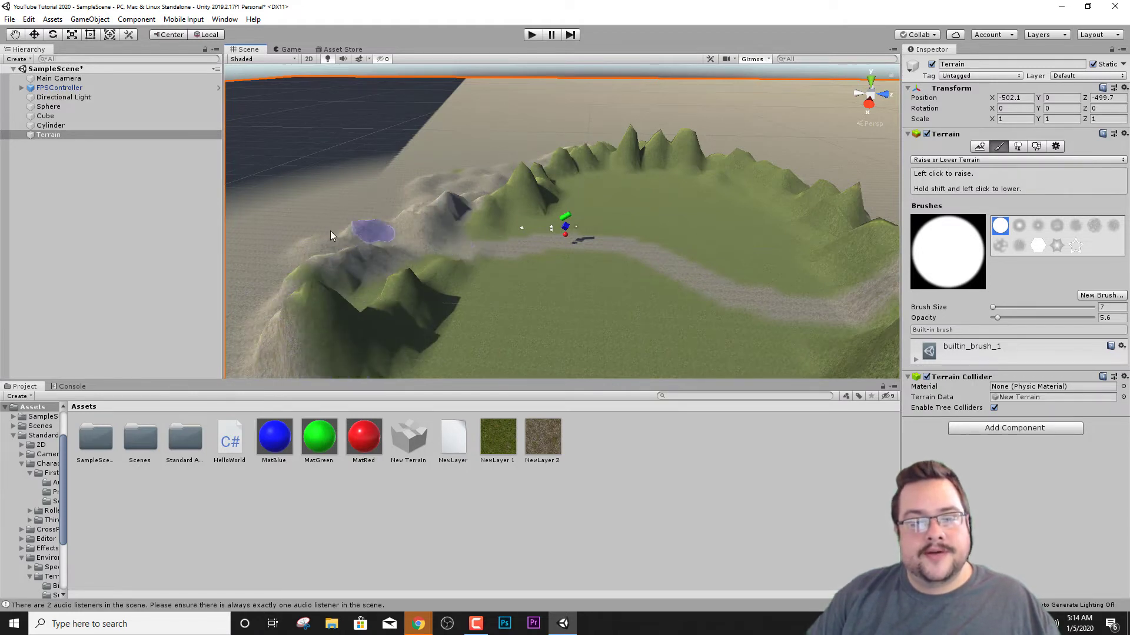
left_click_drag(570, 303, 562, 327, "alt")
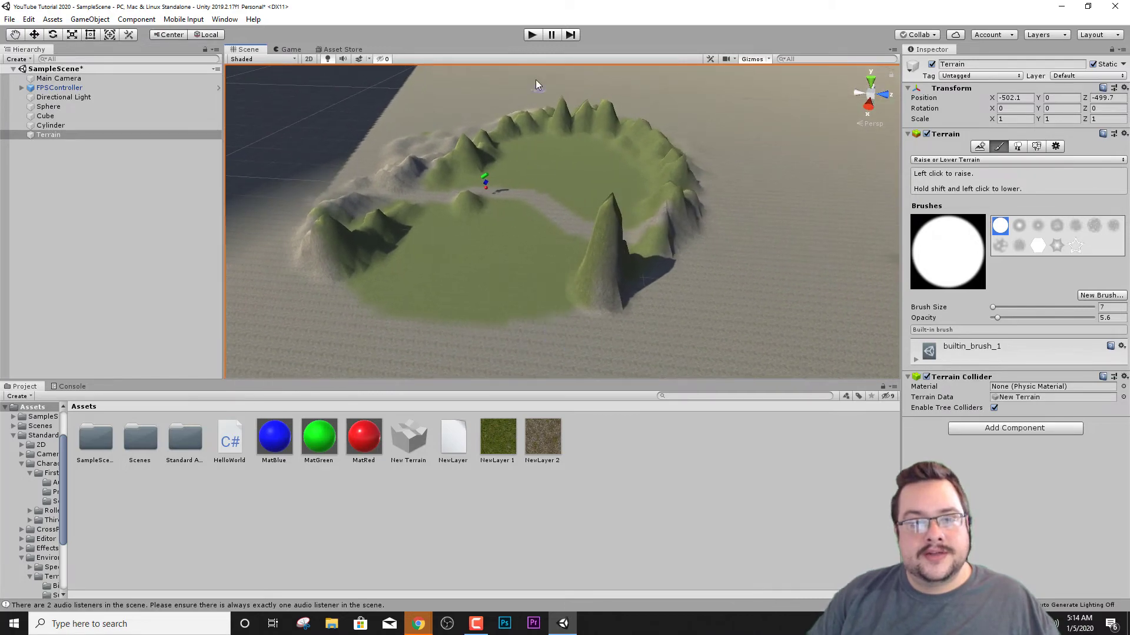
left_click(532, 36)
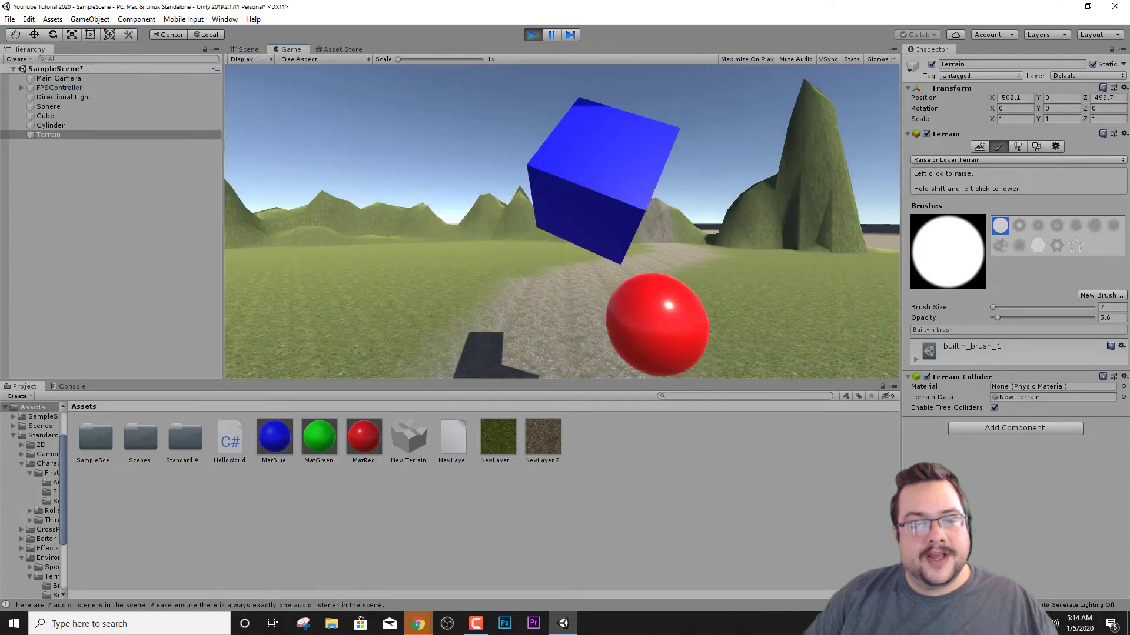
Walk forward past the blue cube, along the dirt path into a valley between peaks.
key("w")
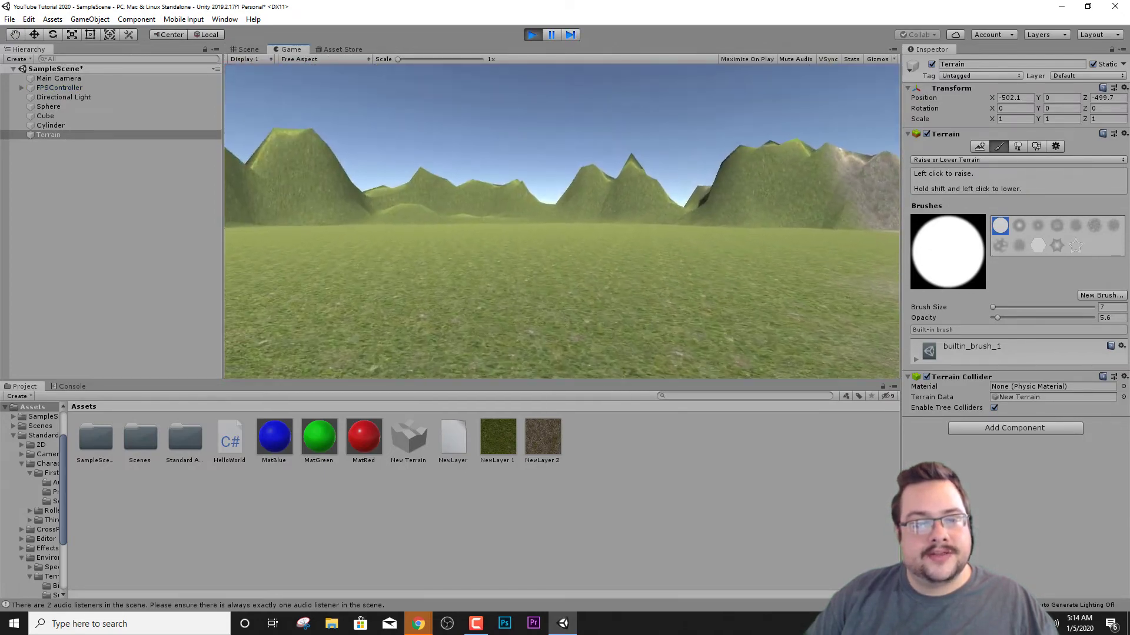
key("w")
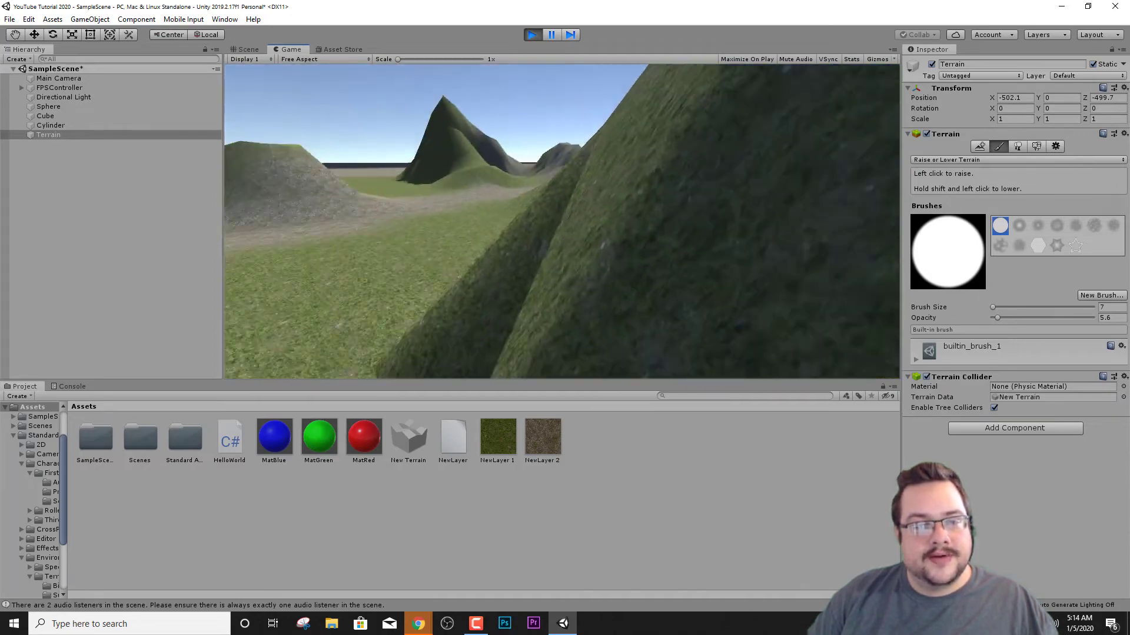
key("w")
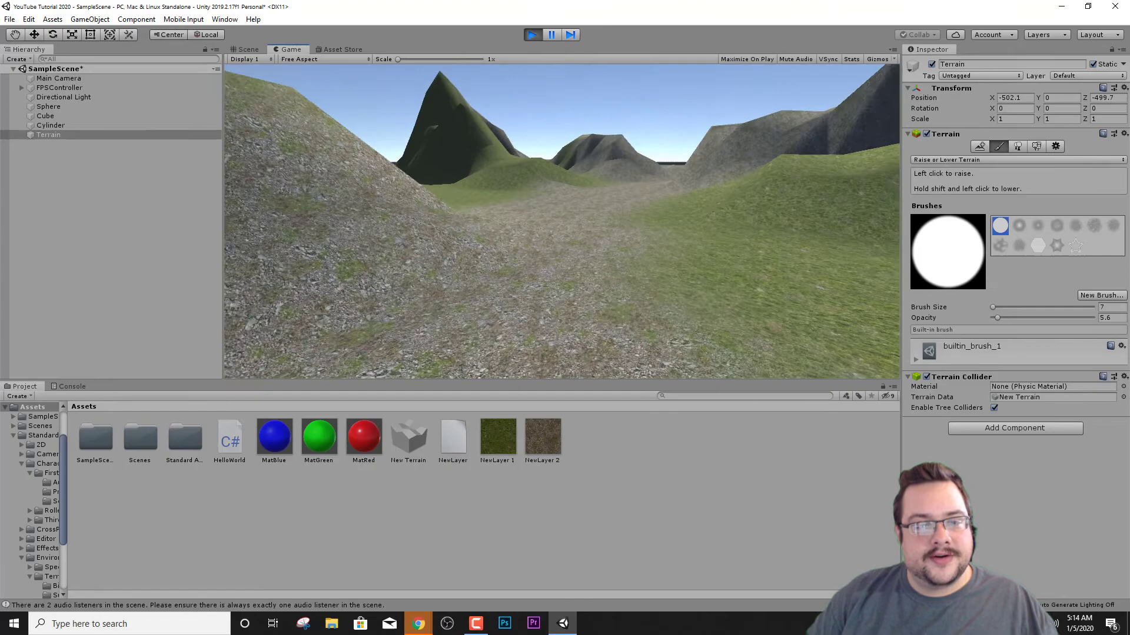
key("w")
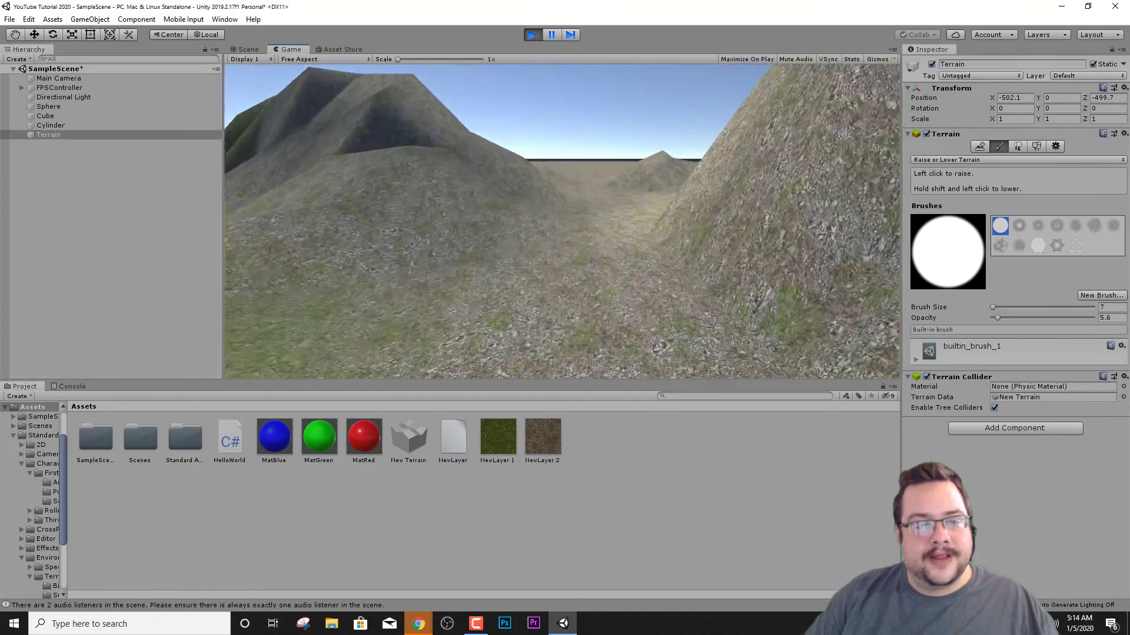
Exit first-person look control and stop Play mode to return to terrain editing.
key("Escape")
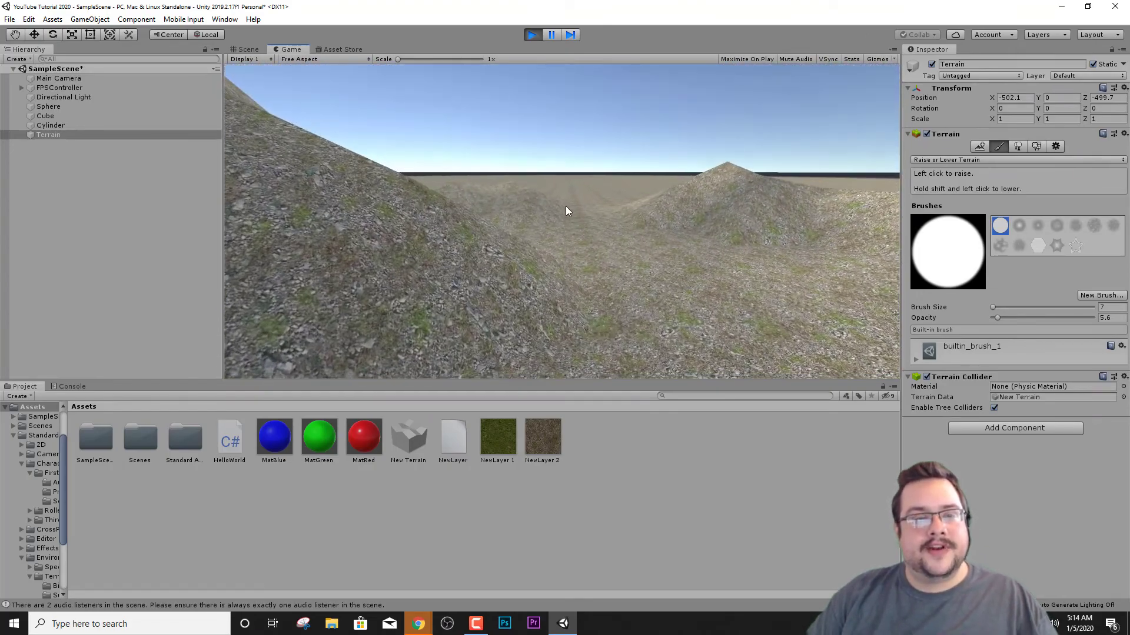
left_click(535, 35)
key("ctrl+p")
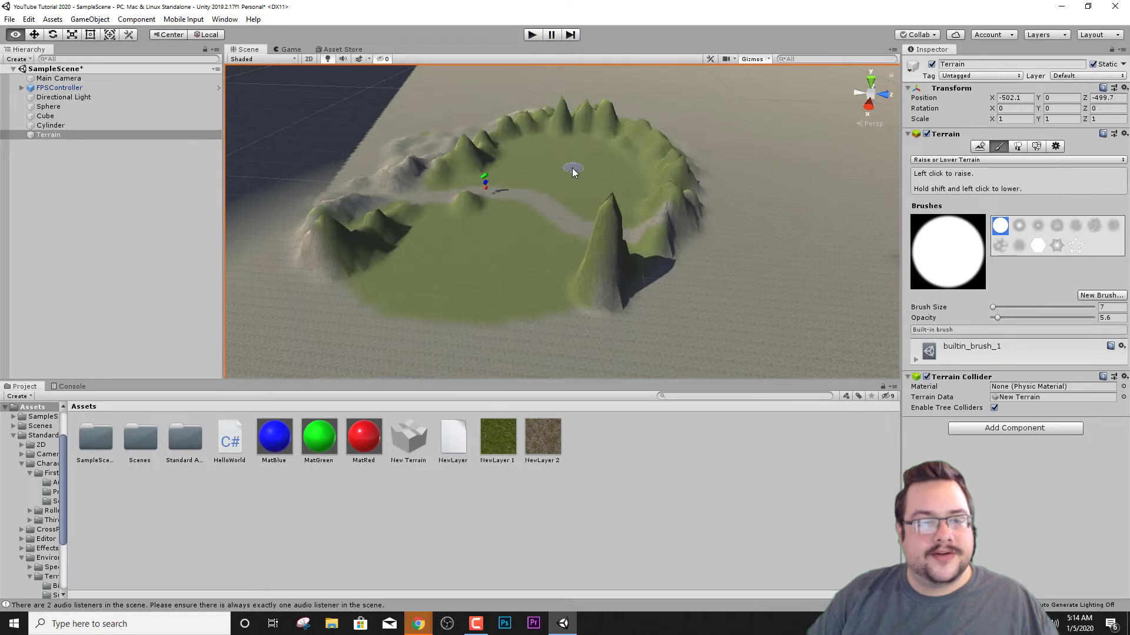
Raise mounds along the front and left rims, undoing the stray ridge and lowering the tall peak.
right_click_drag(574, 172, 577, 193)
mouse_move(682, 272)
left_mouse_down()
mouse_move(415, 292)
mouse_move(384, 283)
mouse_move(576, 294)
mouse_move(688, 235)
mouse_move(559, 272)
mouse_move(557, 260)
left_mouse_up()
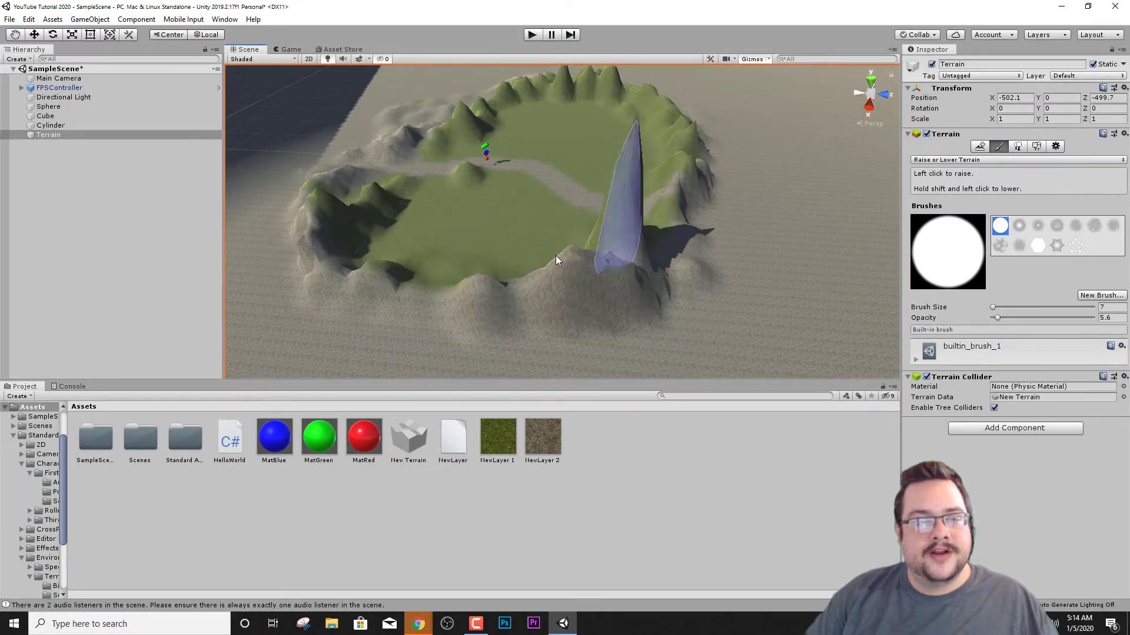
key("ctrl+z")
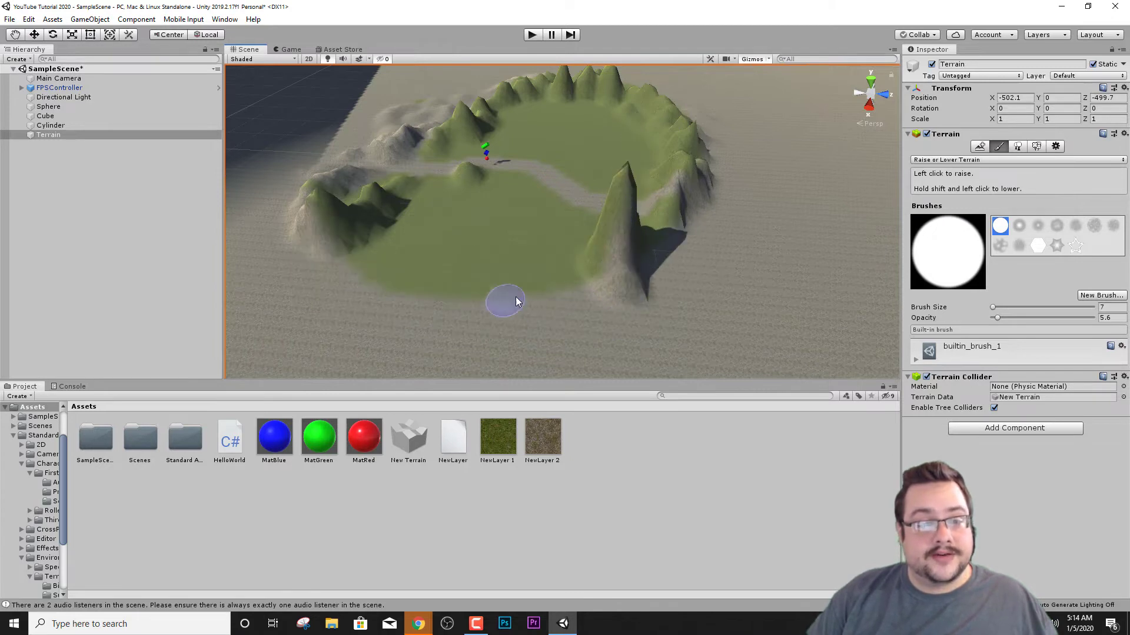
mouse_move(516, 301)
left_mouse_down()
mouse_move(490, 280)
mouse_move(515, 294)
mouse_move(453, 295)
mouse_move(390, 268)
left_mouse_up()
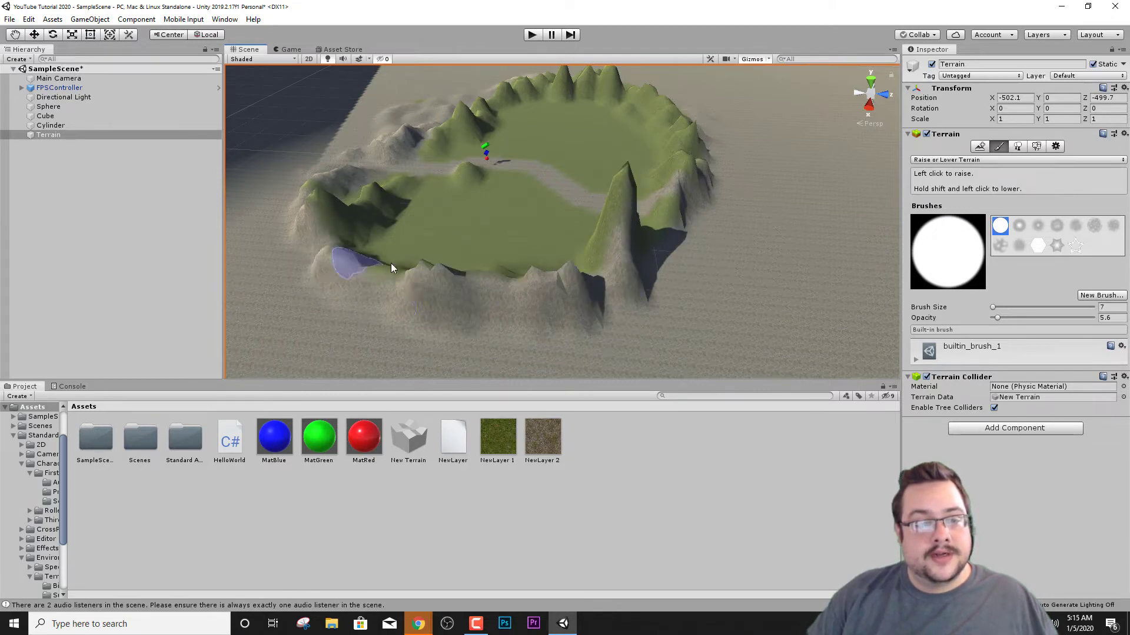
mouse_move(618, 203)
left_mouse_down("shift")
mouse_move(619, 192)
mouse_move(625, 206)
left_mouse_up("shift")
mouse_move(477, 275)
left_mouse_down()
mouse_move(352, 168)
mouse_move(419, 146)
mouse_move(372, 169)
left_mouse_up()
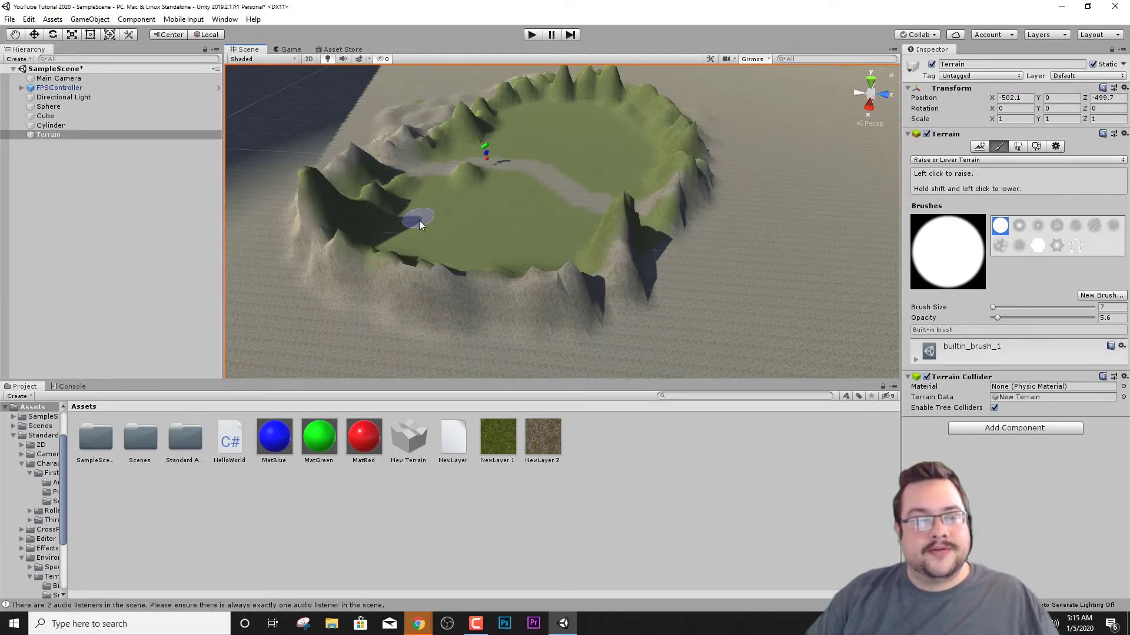
left_click_drag(429, 227, 398, 235, "alt")
key("s")
key("a")
right_click_drag(398, 234, 399, 235)
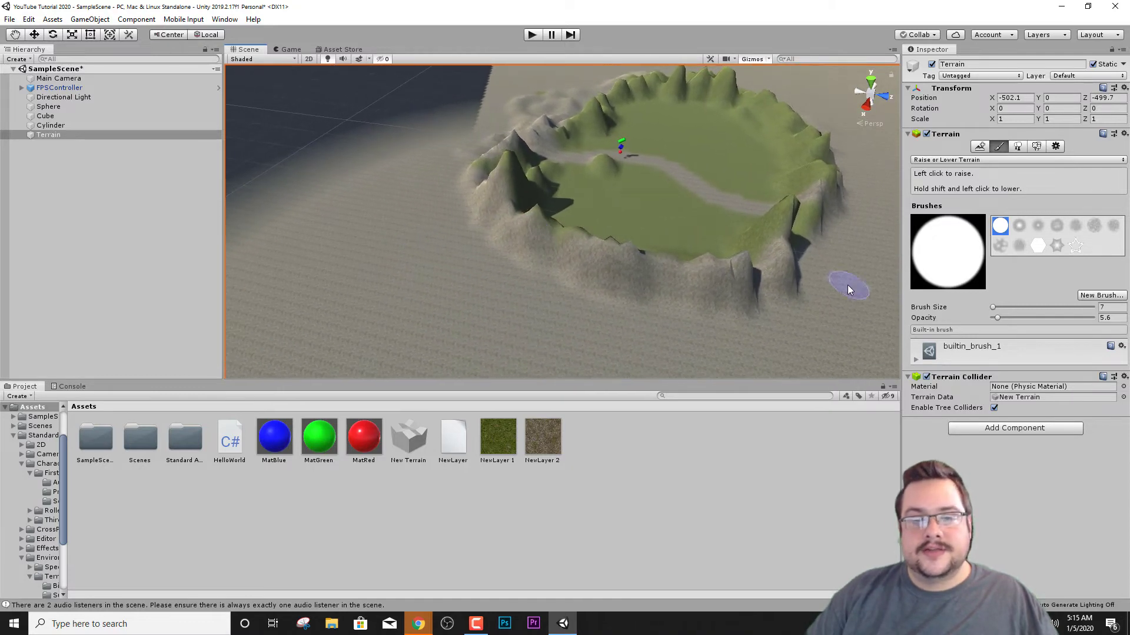
Adjust the brush size and opacity, then frame the whole crater from an oblique angle.
mouse_move(994, 309)
left_mouse_down()
mouse_move(1012, 306)
mouse_move(994, 316)
left_mouse_up()
left_click(997, 316)
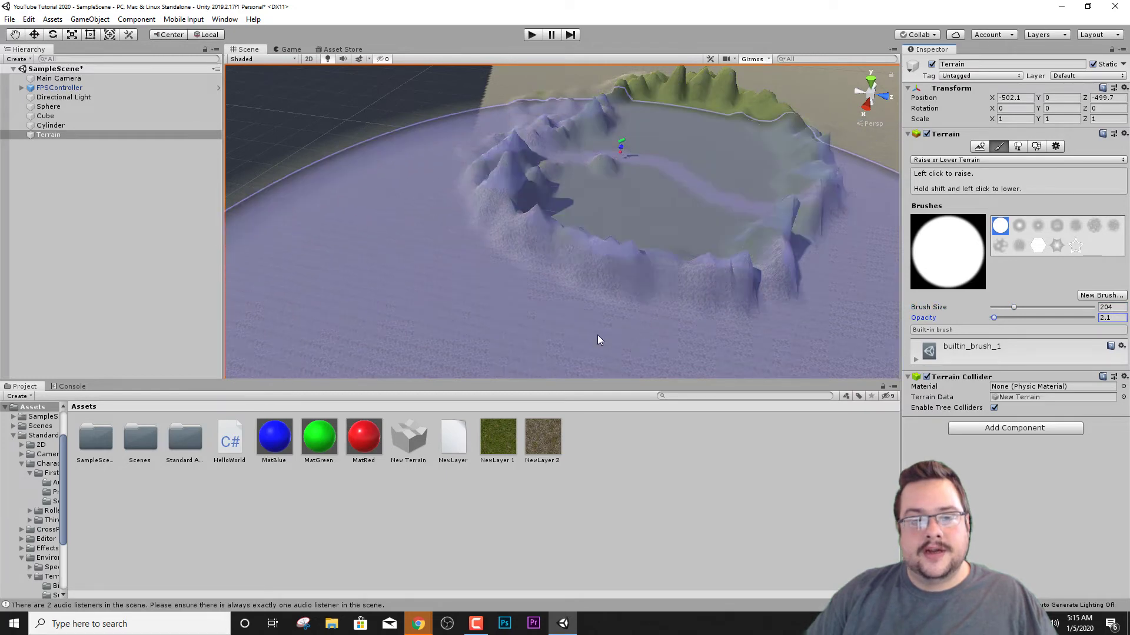
left_click(872, 81)
mouse_move(676, 136)
right_mouse_down()
mouse_move(587, 58)
mouse_move(424, 24)
right_mouse_up()
right_click_drag(583, 136, 606, 99)
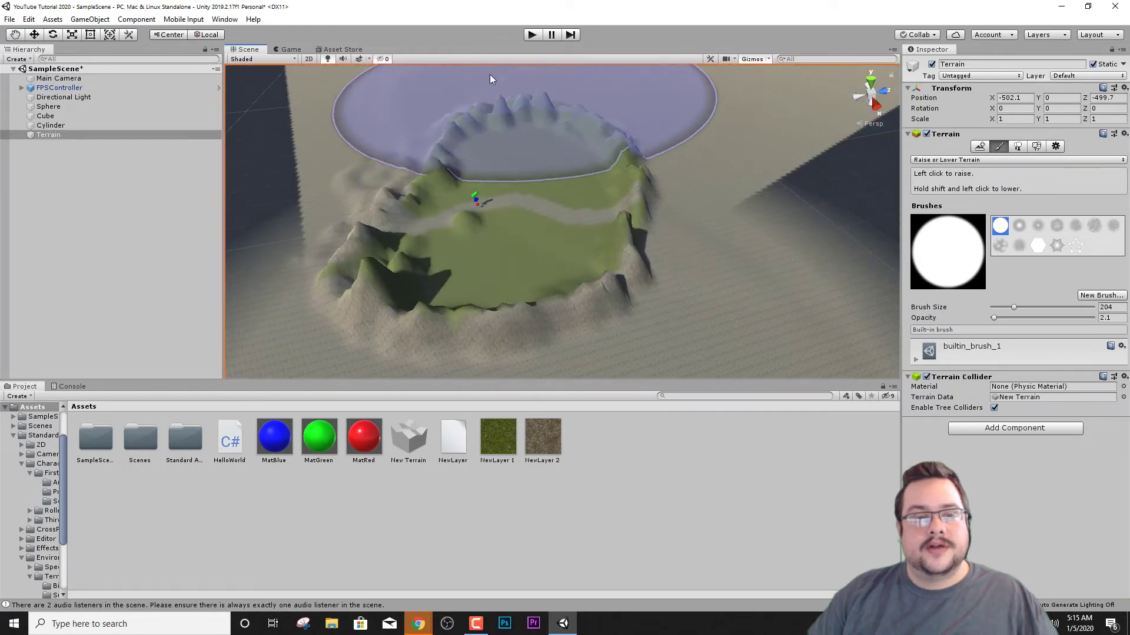
mouse_move(491, 78)
right_mouse_down()
mouse_move(636, 247)
mouse_move(202, 206)
mouse_move(620, 186)
mouse_move(676, 267)
mouse_move(666, 209)
mouse_move(569, 172)
mouse_move(777, 237)
right_mouse_up()
scroll(676, 267, "up", 2)
Shrink the brush to size 44 and raise jagged peaks along the front and right crater rim.
left_click_drag(1014, 306, 999, 311)
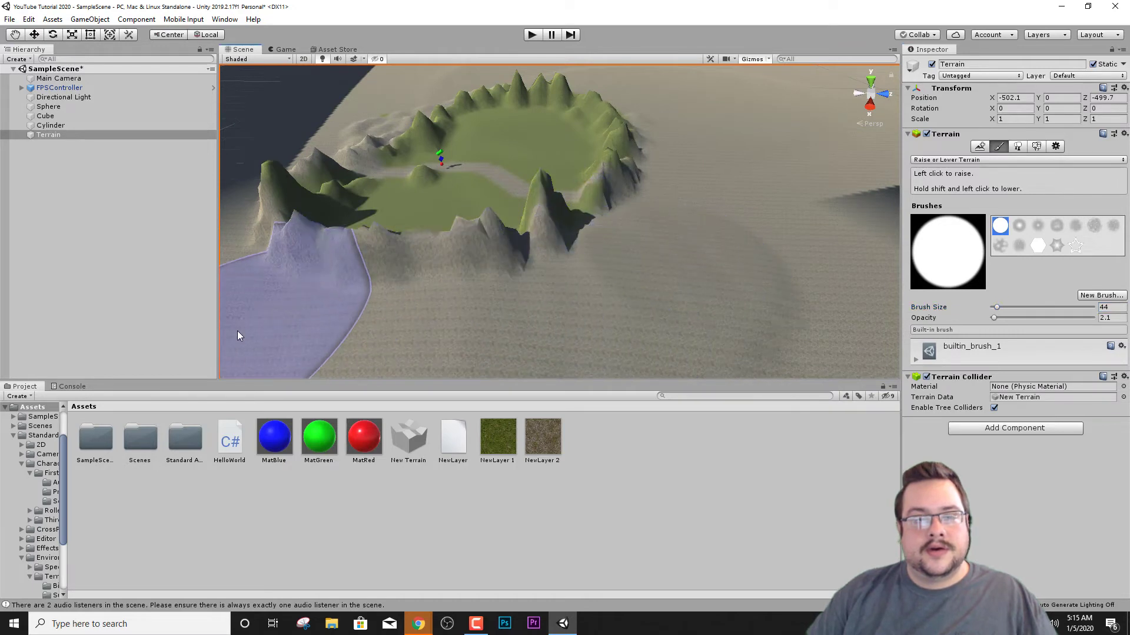
left_click_drag(457, 266, 595, 133)
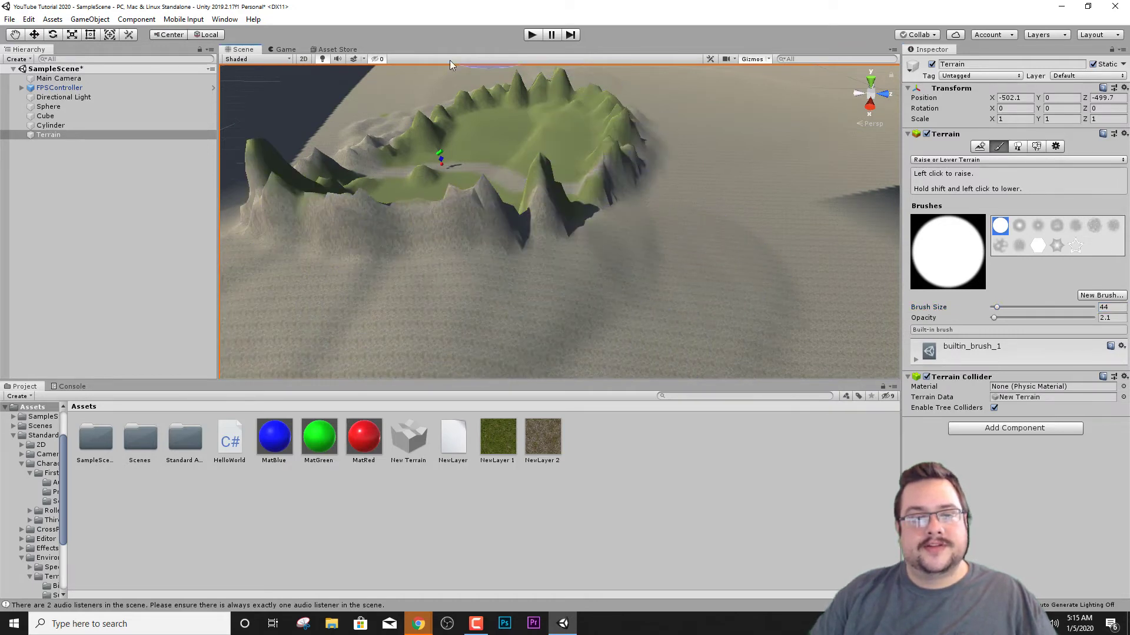
left_click_drag(492, 104, 416, 94, "alt")
key("w")
mouse_move(416, 94)
right_mouse_down()
mouse_move(429, 119)
mouse_move(395, 89)
mouse_move(533, 59)
mouse_move(664, 50)
mouse_move(848, 65)
mouse_move(995, 118)
mouse_move(999, 94)
mouse_move(976, 83)
mouse_move(991, 89)
right_mouse_up()
key("s")
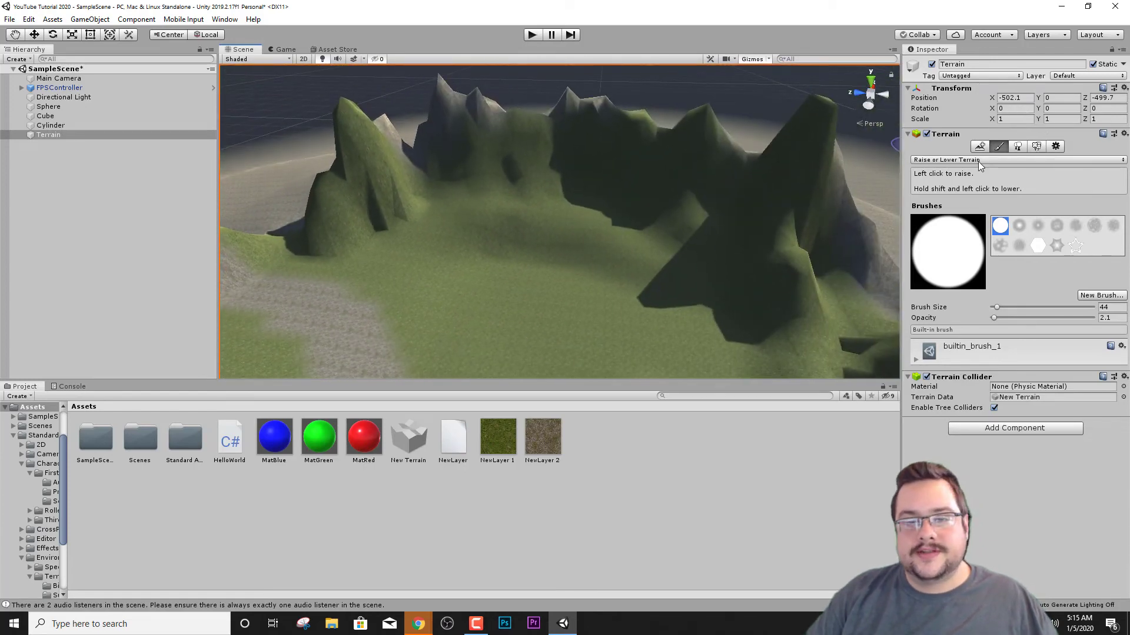
Switch the terrain tool to Paint Texture with Brush Size 26 and Opacity 43.1.
left_click(979, 159)
left_click(968, 186)
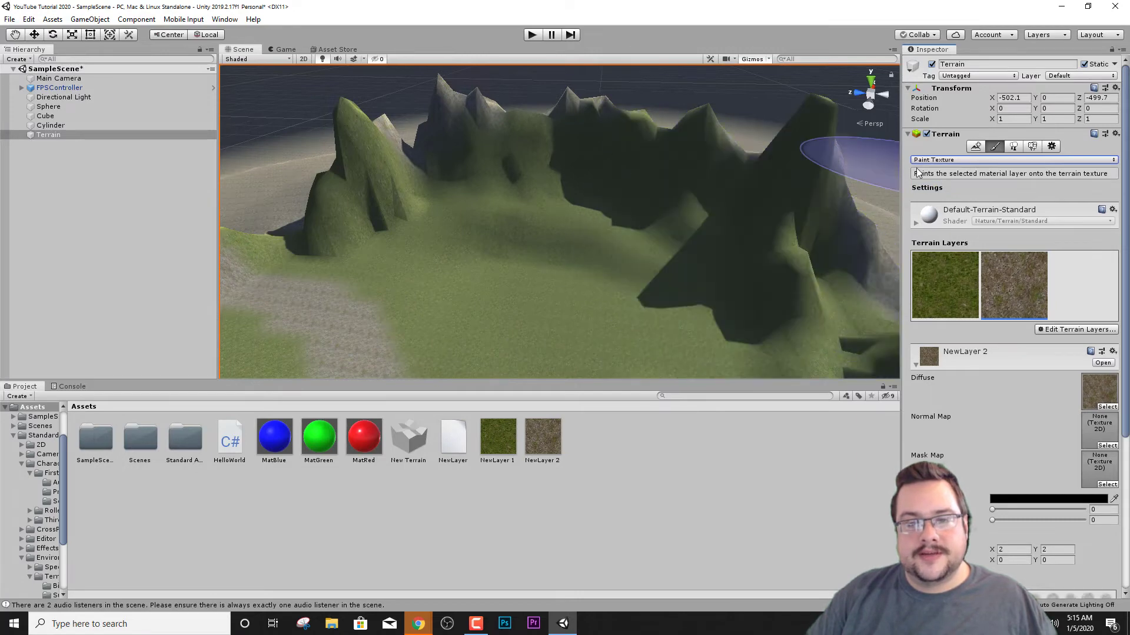
scroll(1023, 488, "down", 6)
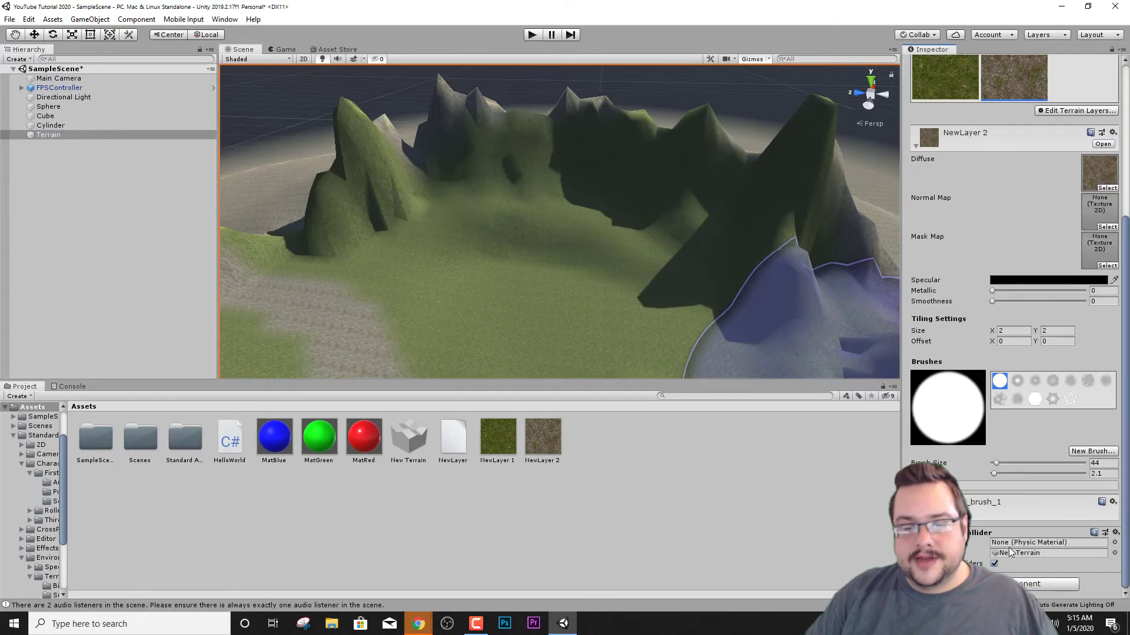
left_click_drag(998, 462, 994, 463)
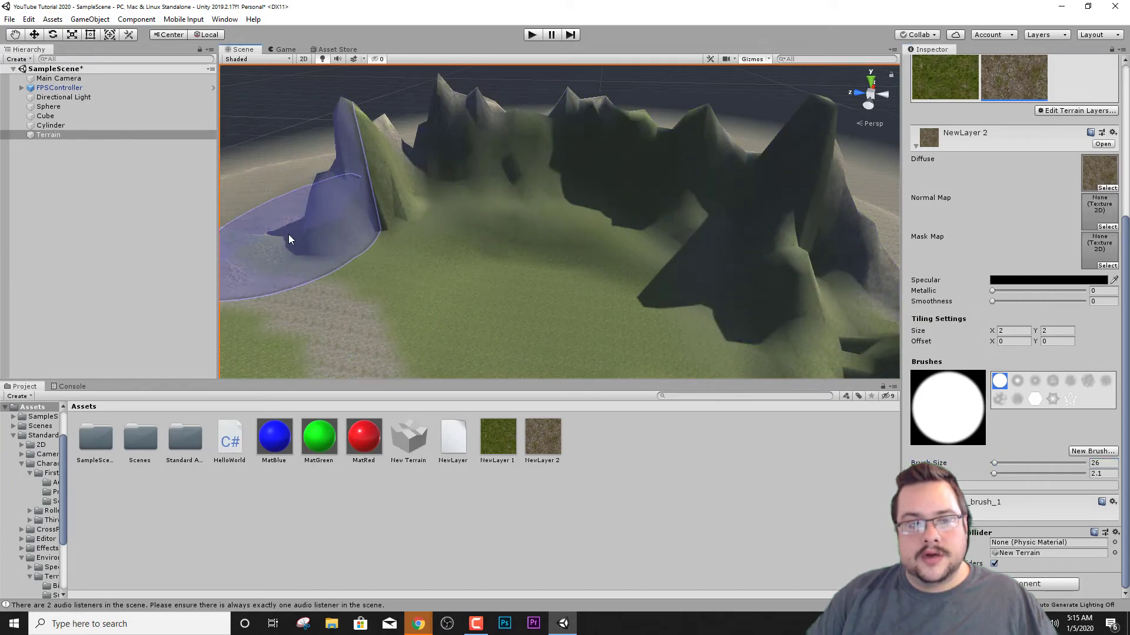
key("d")
right_click_drag(592, 272, 429, 318)
scroll(691, 252, "up", 3)
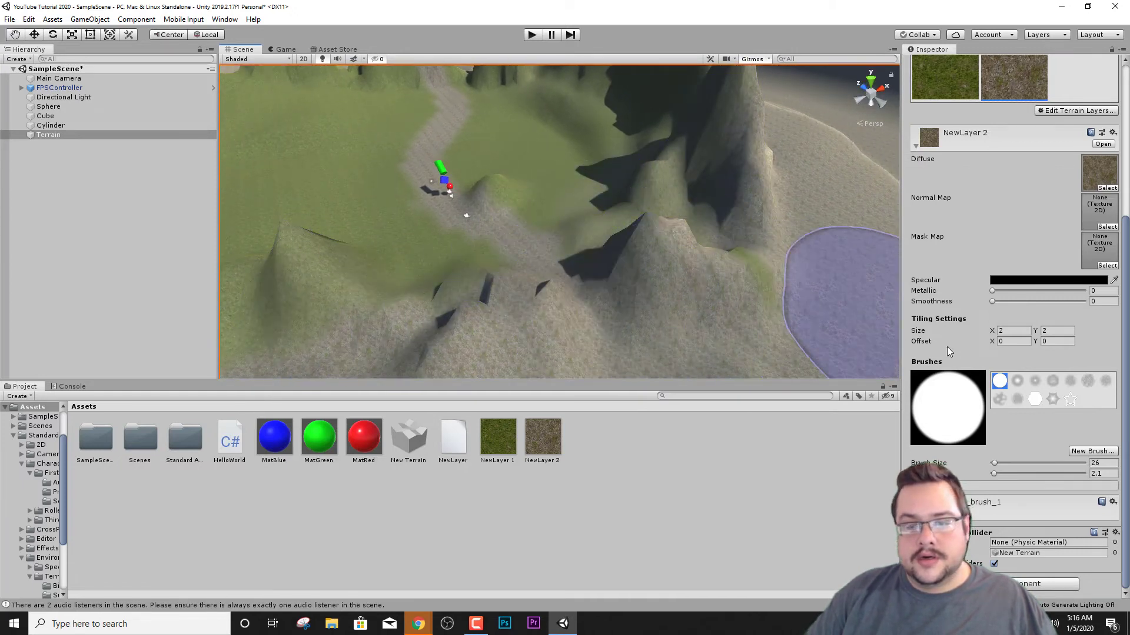
left_click_drag(994, 474, 1029, 472)
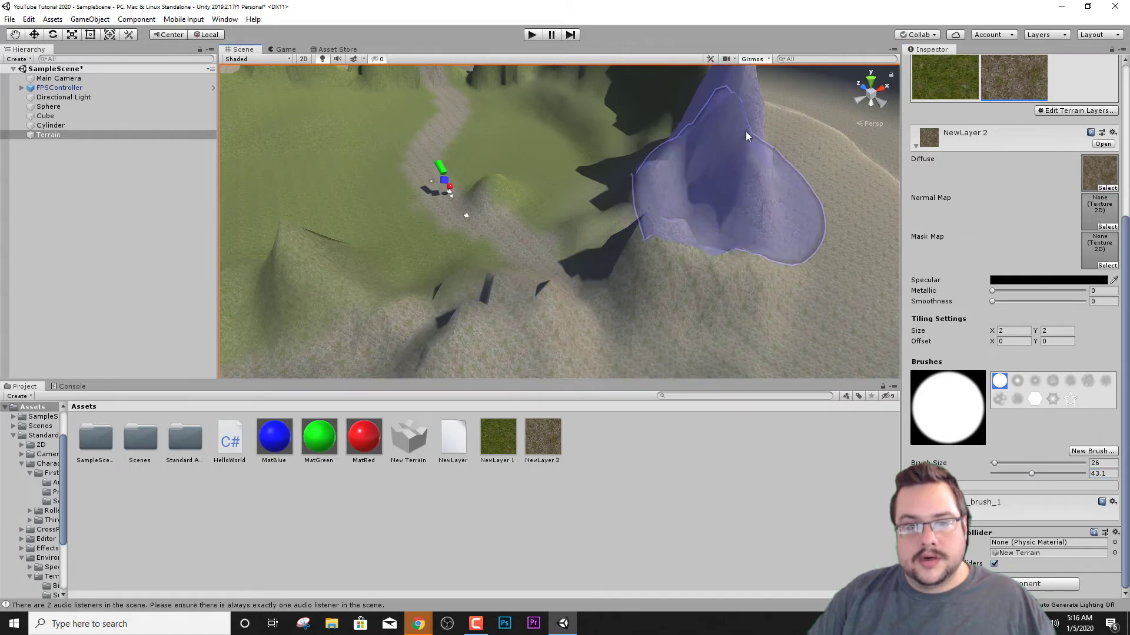
right_click_drag(749, 181, 740, 88)
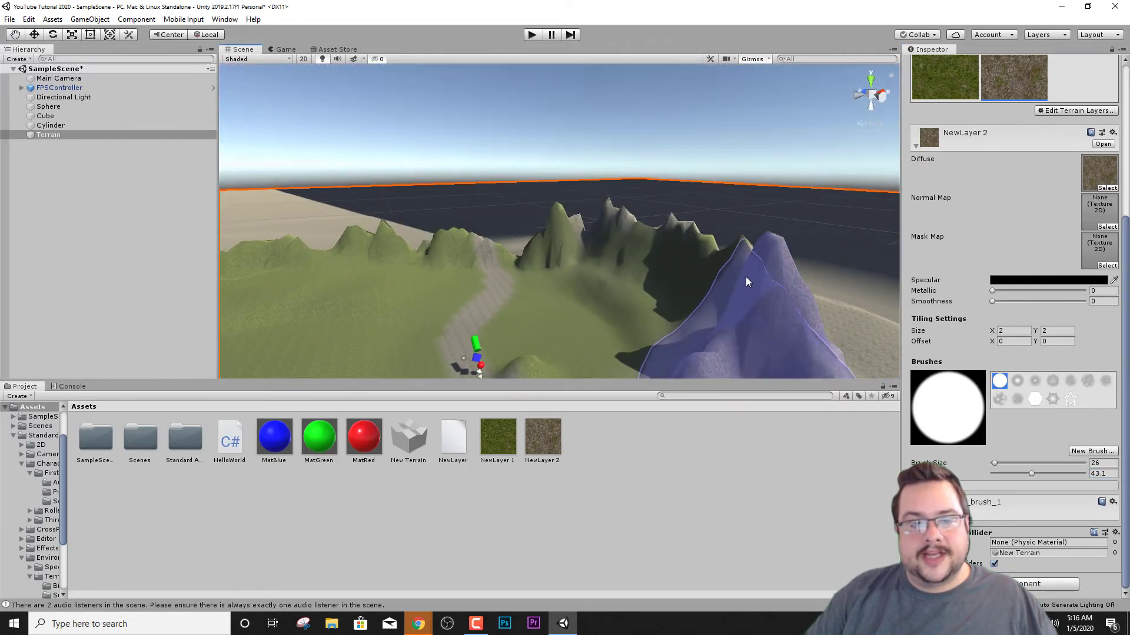
Paint the NewLayer 2 rock texture along the top and bottom edges of the crater rim.
mouse_move(749, 277)
right_mouse_down()
mouse_move(443, 400)
mouse_move(313, 408)
mouse_move(255, 558)
mouse_move(362, 555)
right_mouse_up()
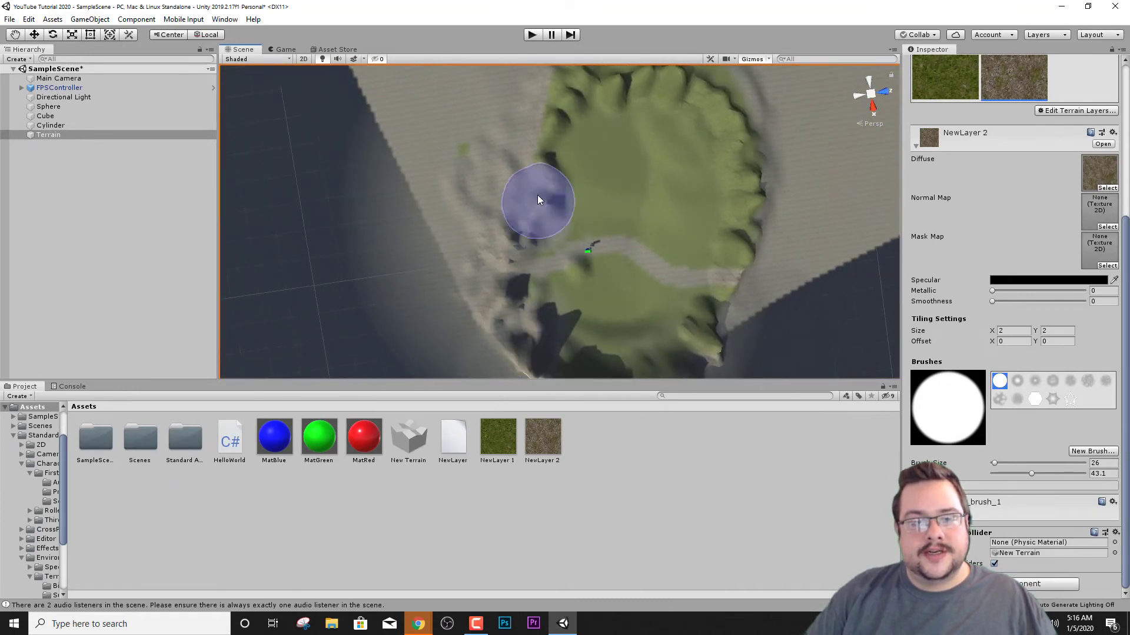
mouse_move(633, 75)
left_mouse_down()
mouse_move(742, 103)
mouse_move(725, 300)
left_mouse_up()
left_click_drag(655, 374, 518, 358)
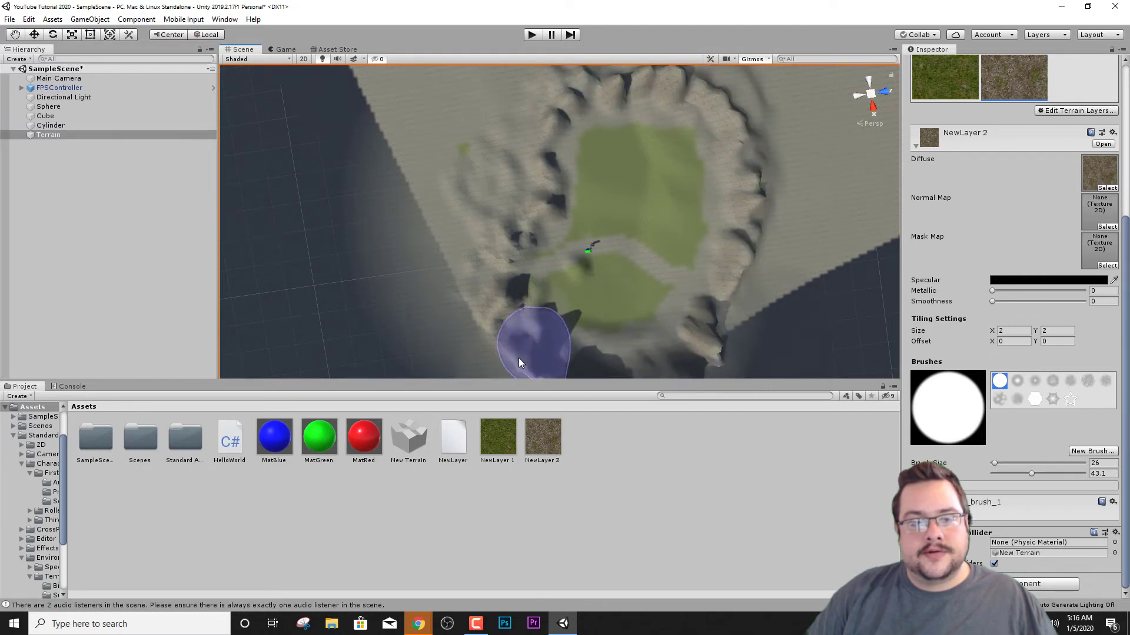
Select NewLayer 1 and paint grass back over the meadow interior.
left_click(945, 77)
left_click_drag(609, 149, 598, 164)
mouse_move(564, 266)
left_mouse_down()
mouse_move(569, 257)
mouse_move(570, 291)
mouse_move(597, 313)
mouse_move(655, 271)
mouse_move(678, 227)
left_mouse_up()
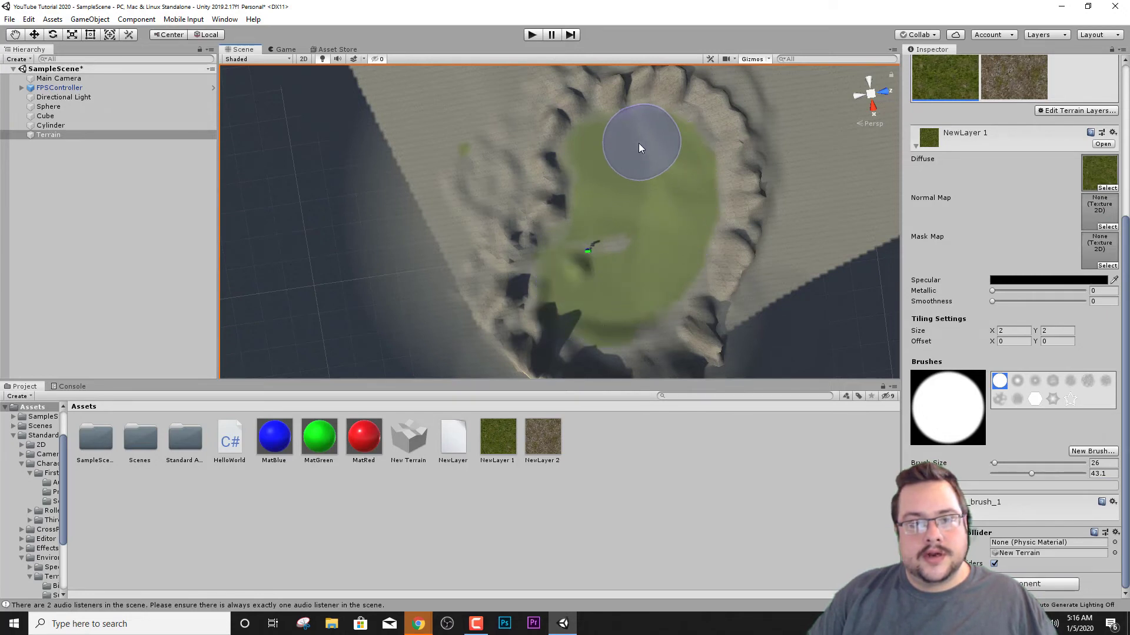
Lower the opacity, select NewLayer 2 and shrink the brush to size 8 for the path.
left_click_drag(1029, 475, 1002, 474)
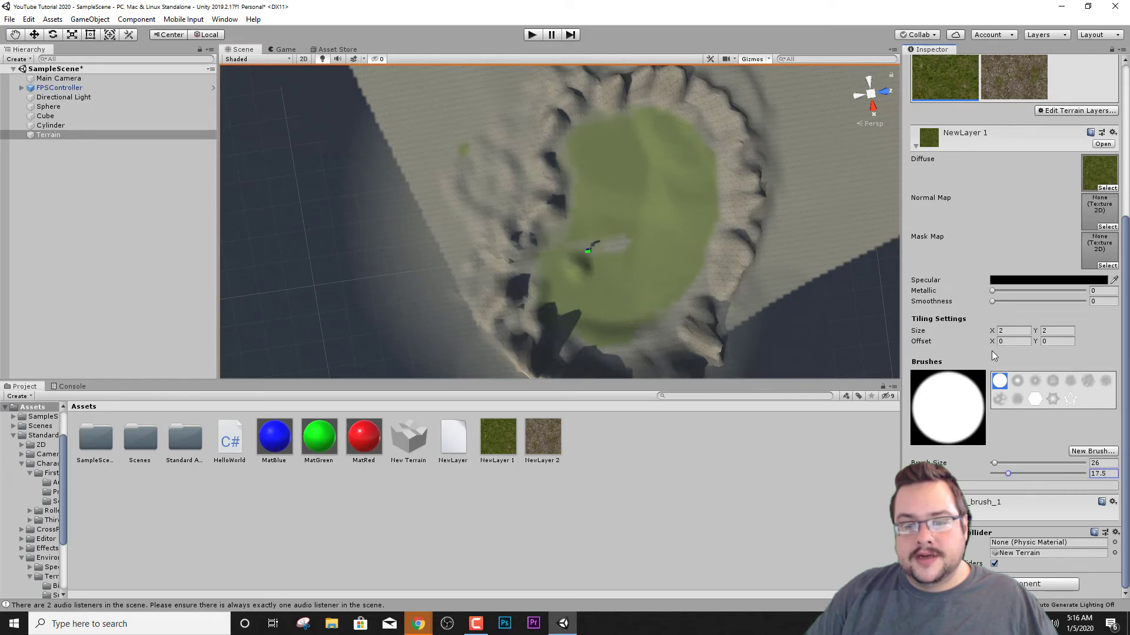
left_click(1018, 79)
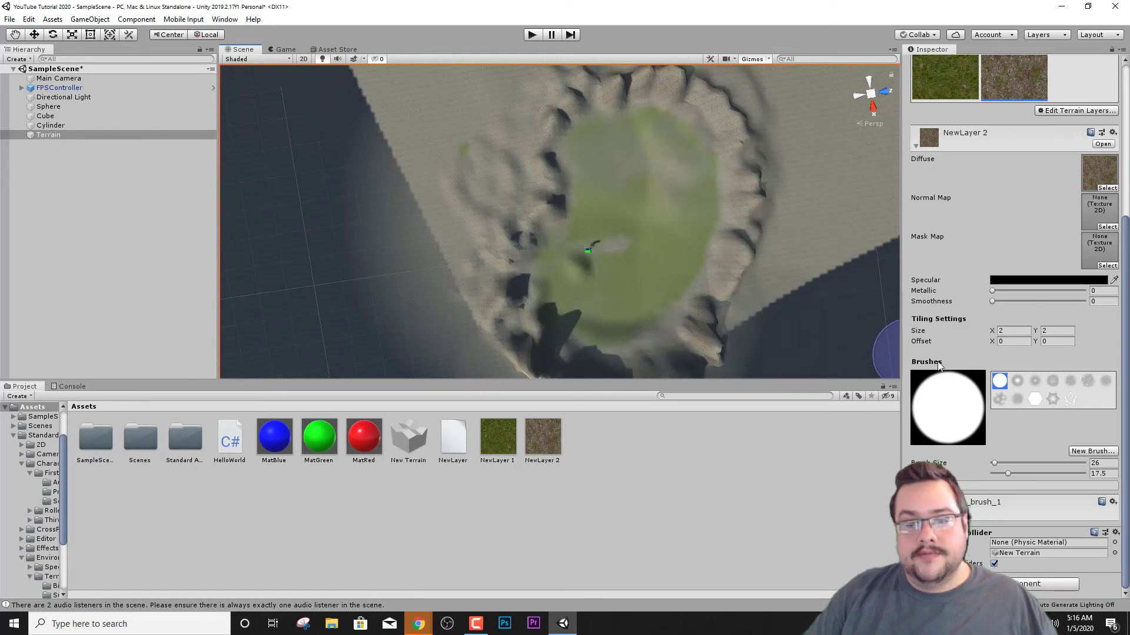
left_click_drag(993, 463, 991, 464)
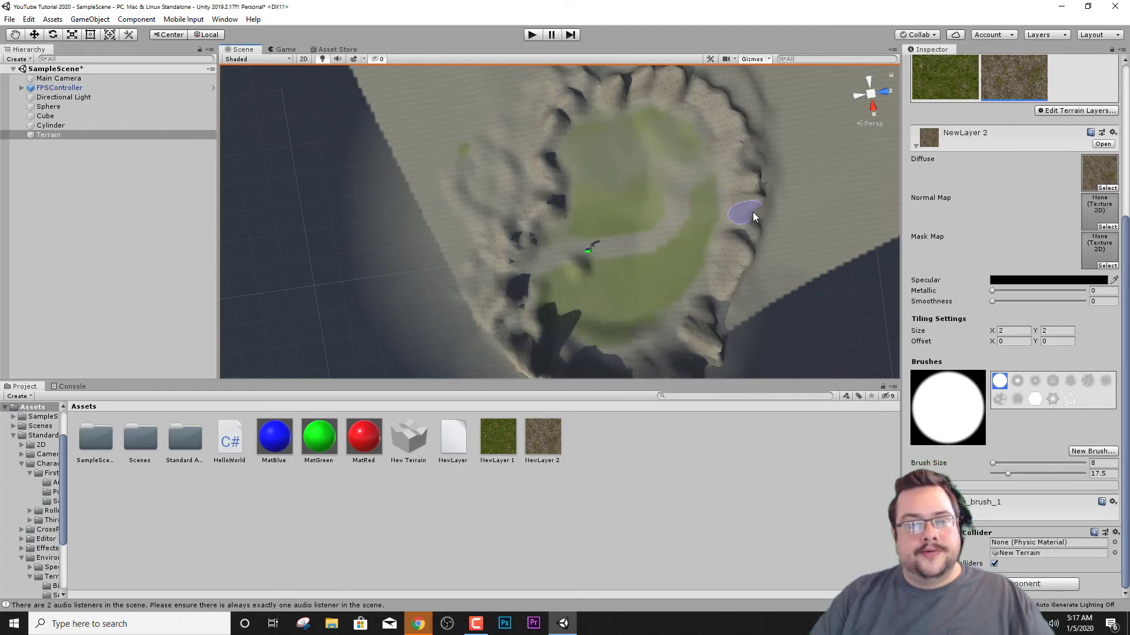
key("alt")
left_click_drag(749, 256, 754, 246, "alt")
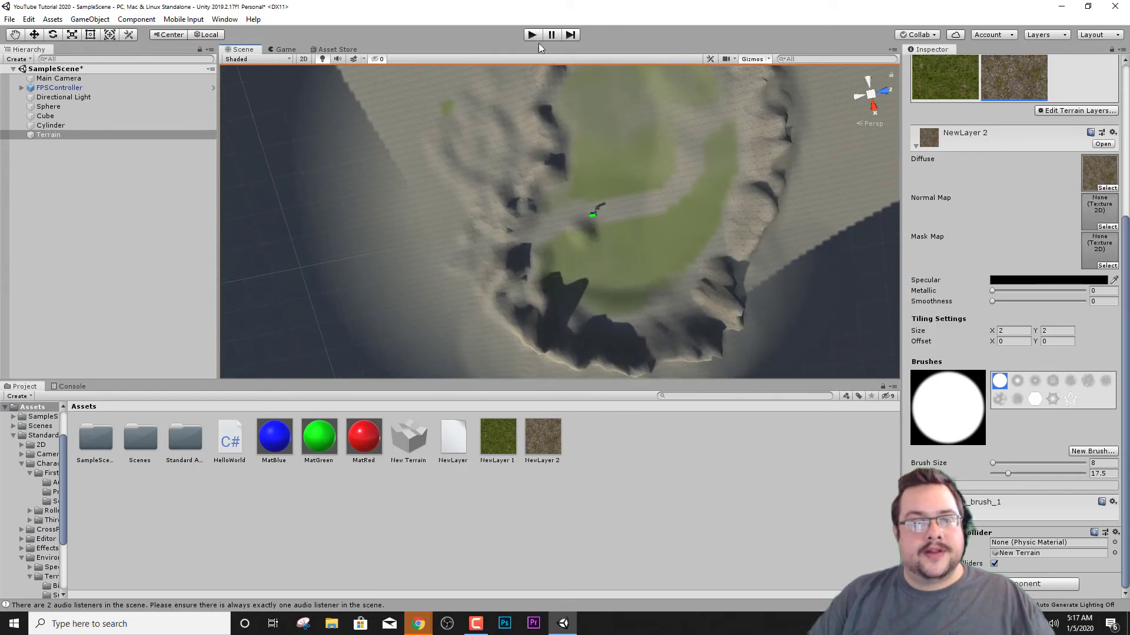
Fly the camera over the terrain to review the path and objects, then enter Play mode.
right_click_drag(667, 156, 249, 573)
scroll(711, 156, "up", 3)
key("w")
key("w")
key("s")
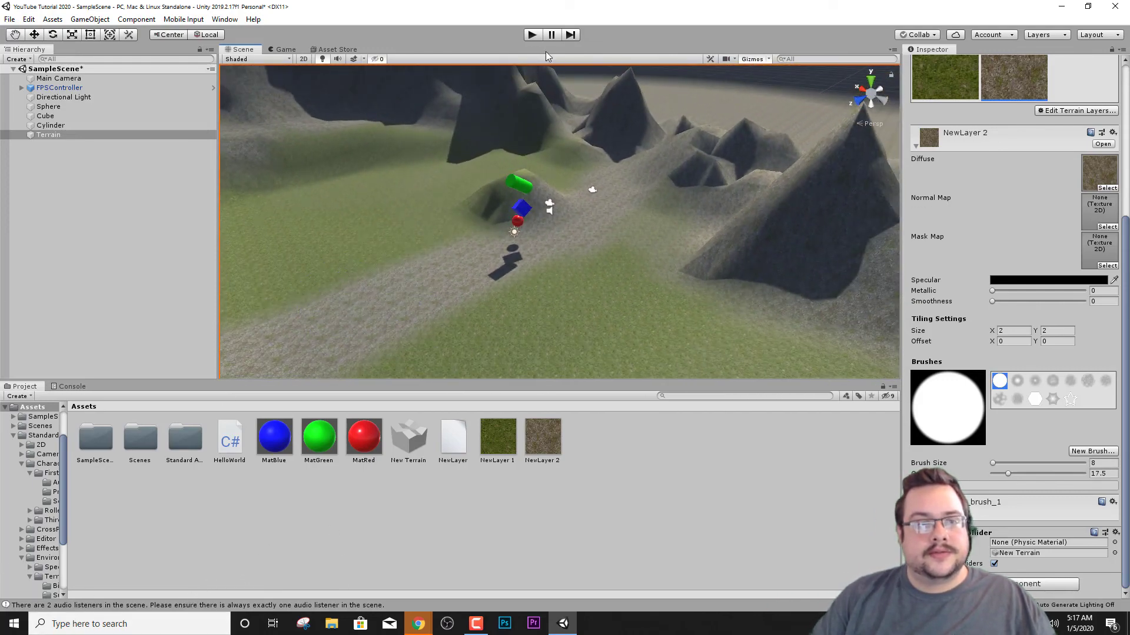
left_click(531, 36)
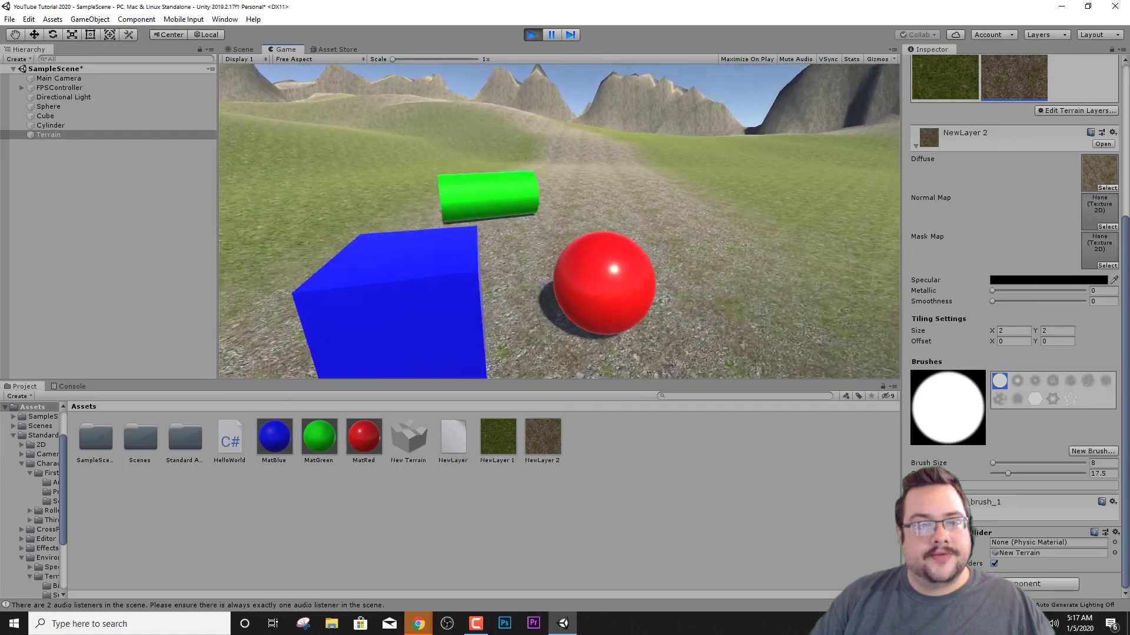
Walk the player past the cylinder, cube and red sphere, over the dirt hill and along the path.
key("w")
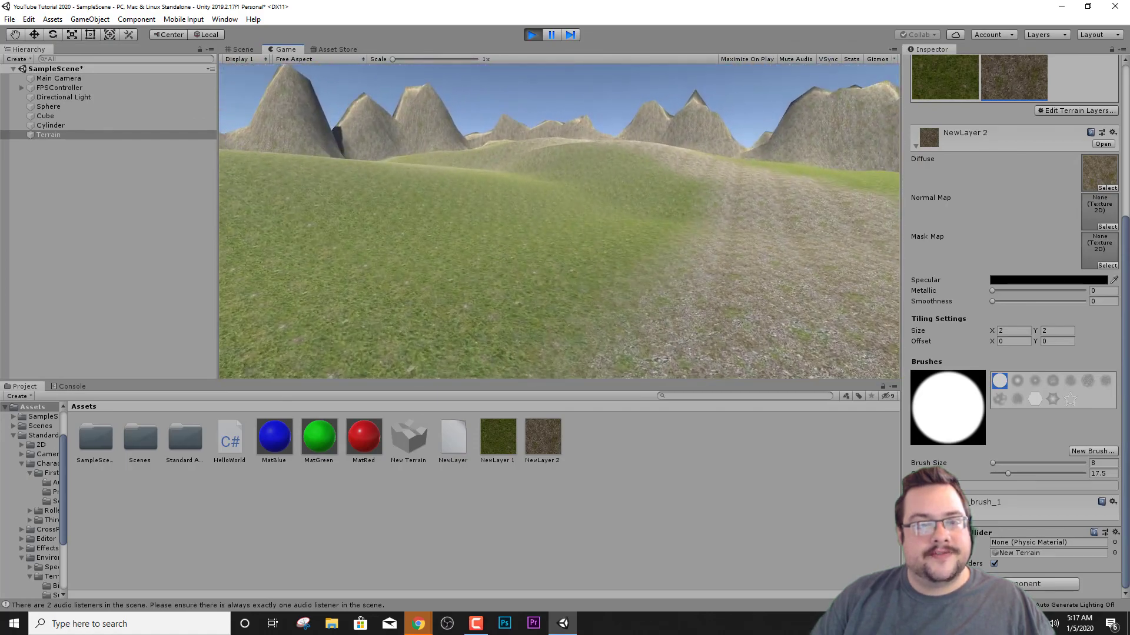
key("w")
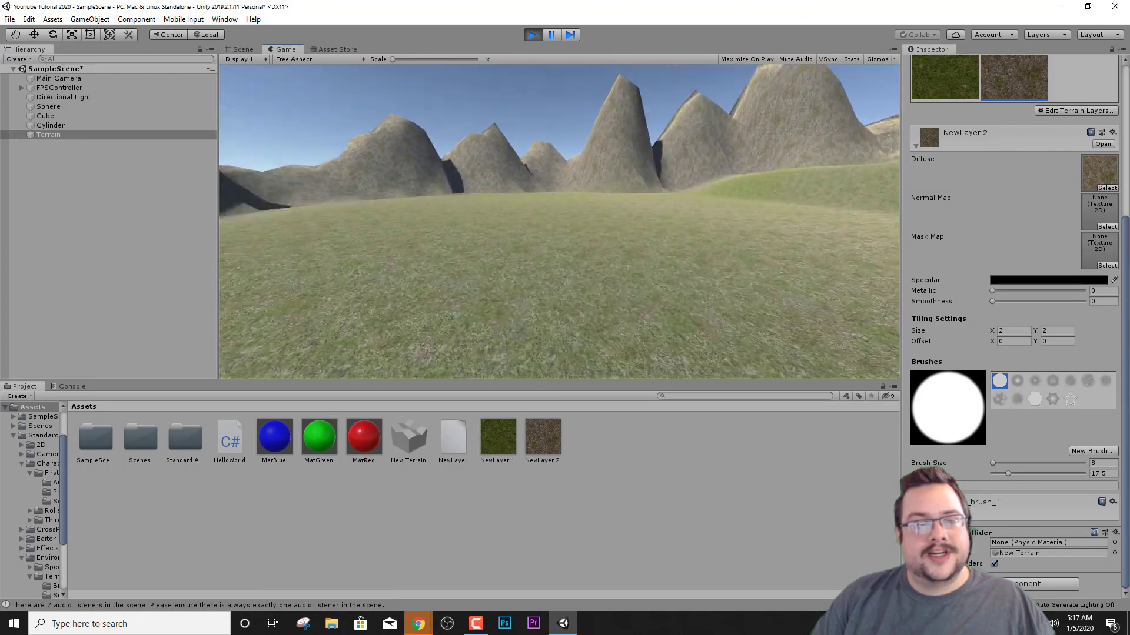
key("w")
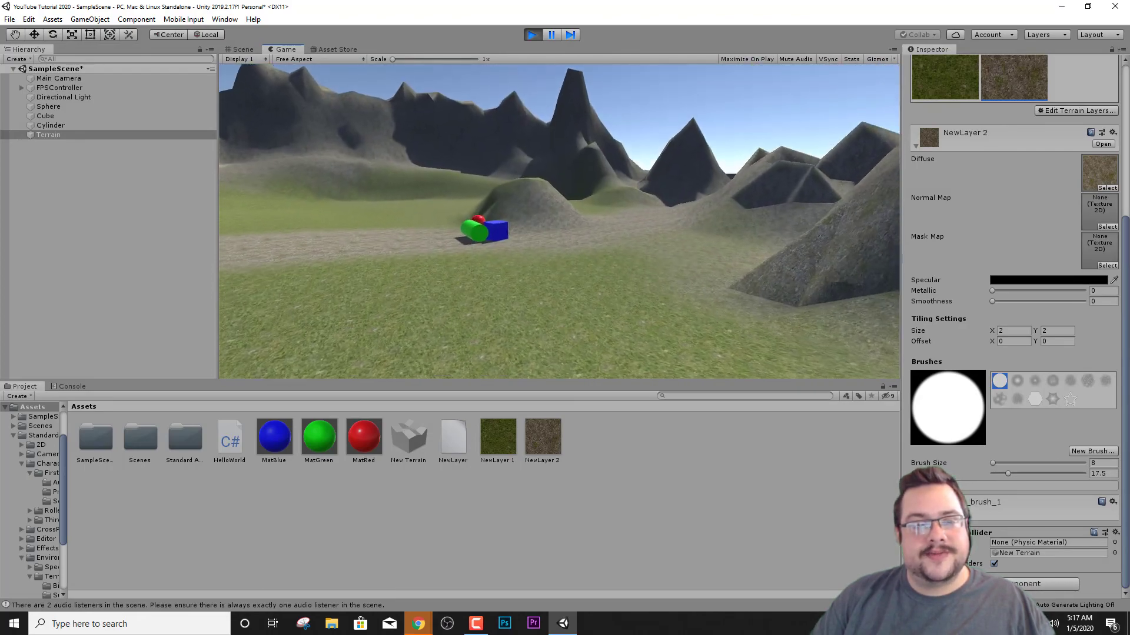
key("w")
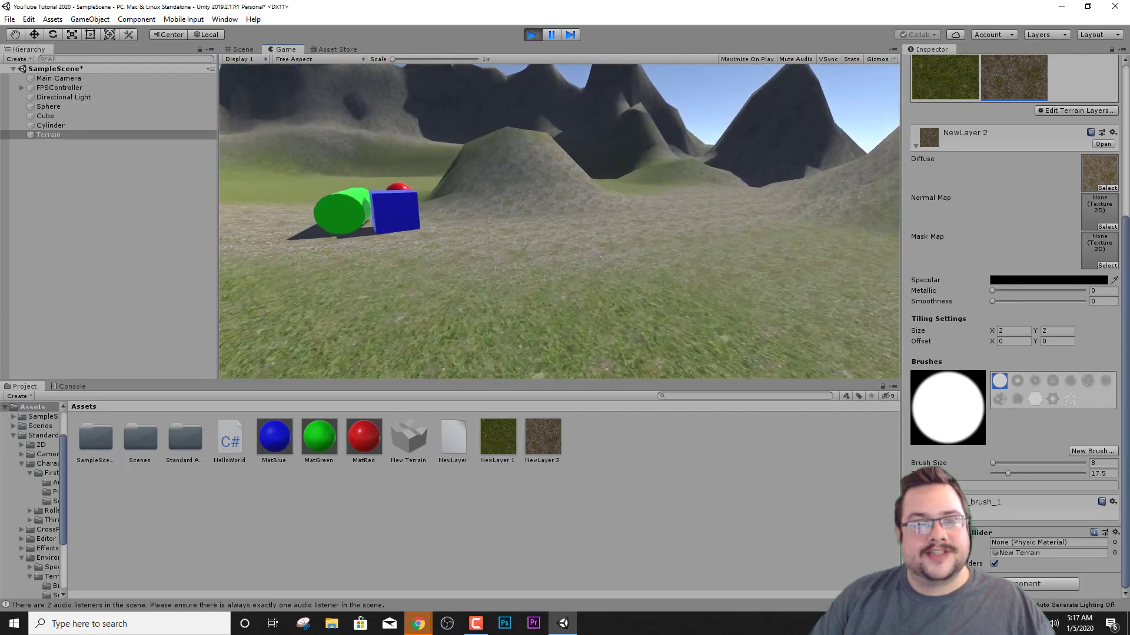
key("w")
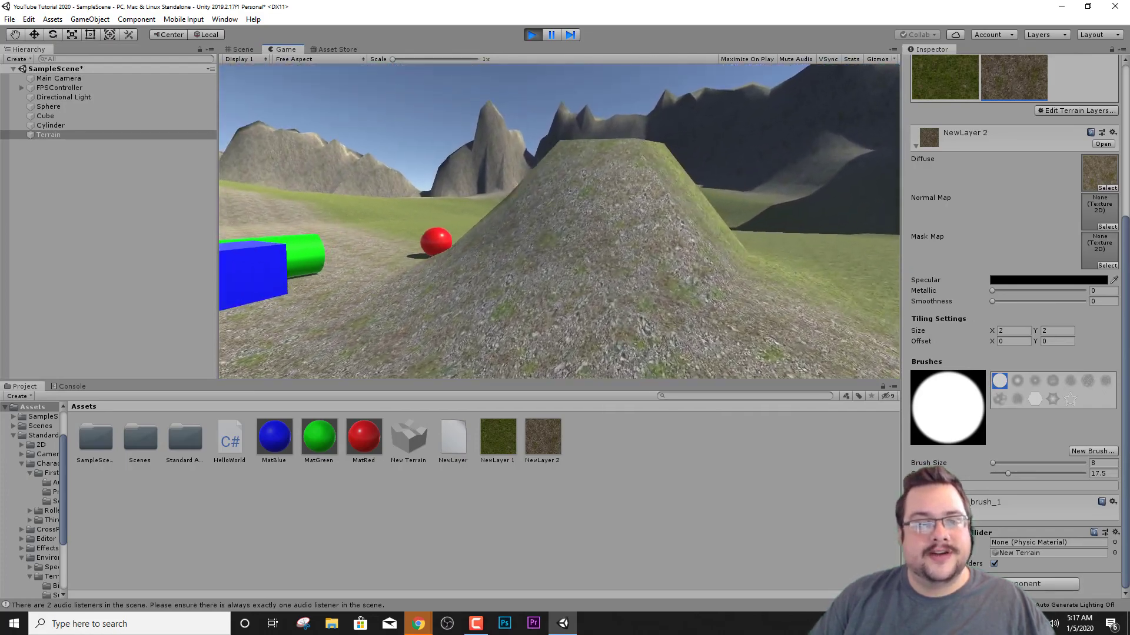
key("w")
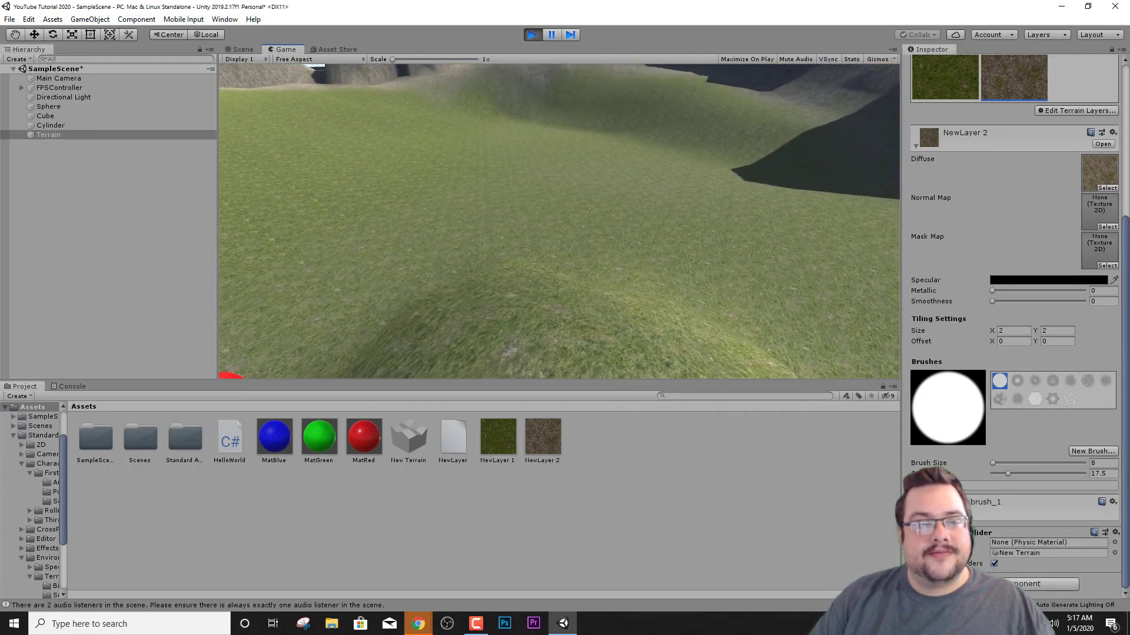
key("w")
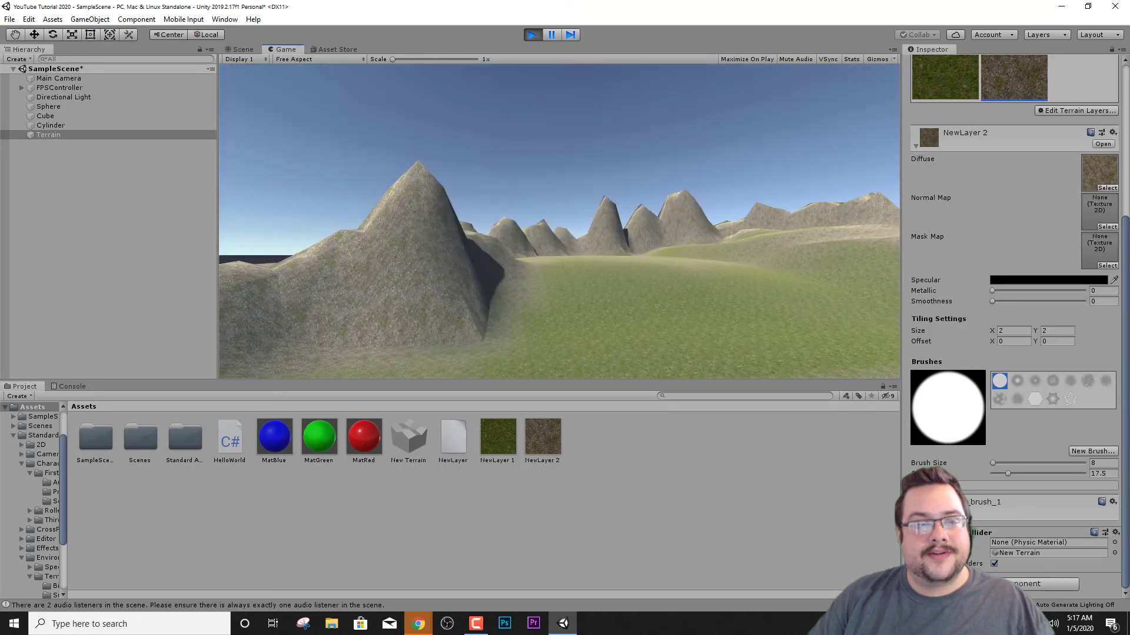
key("w")
key("w")
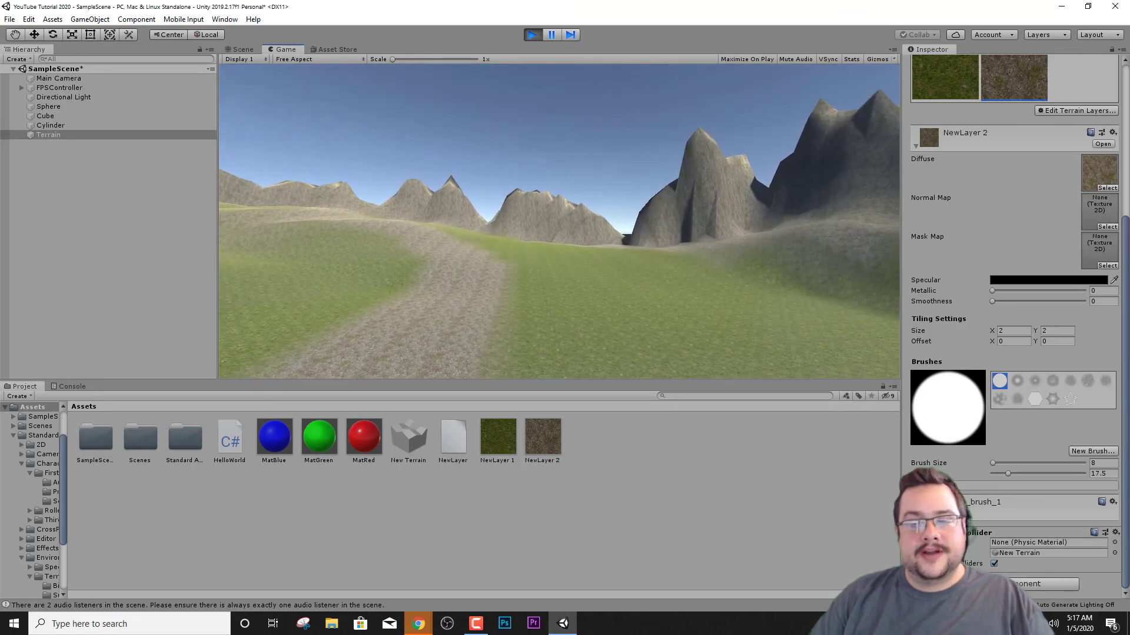
key("w")
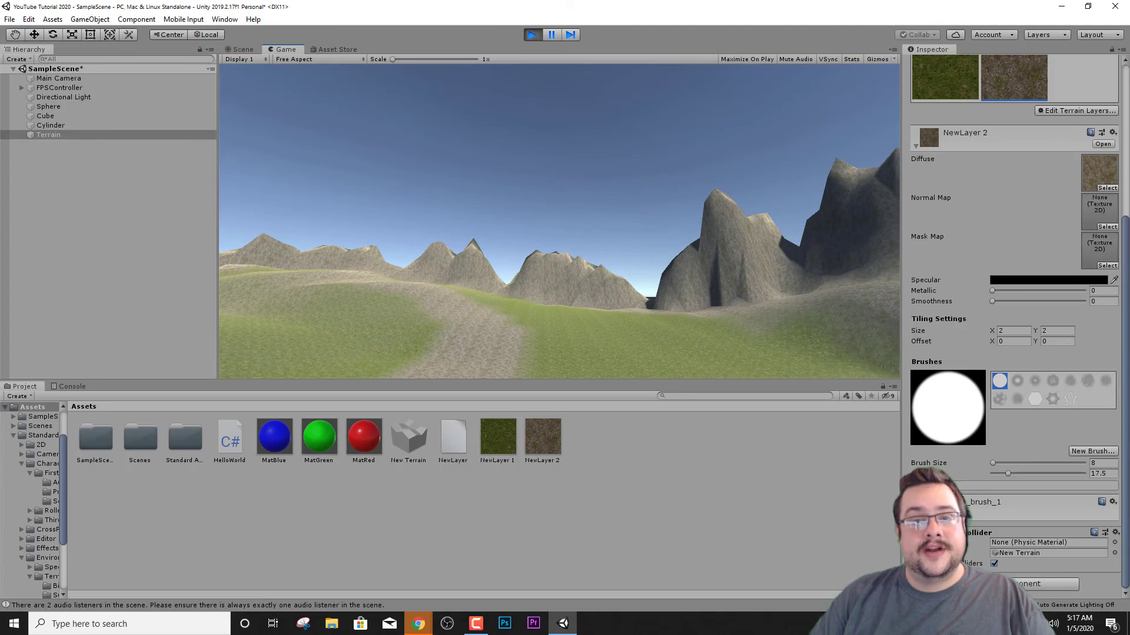